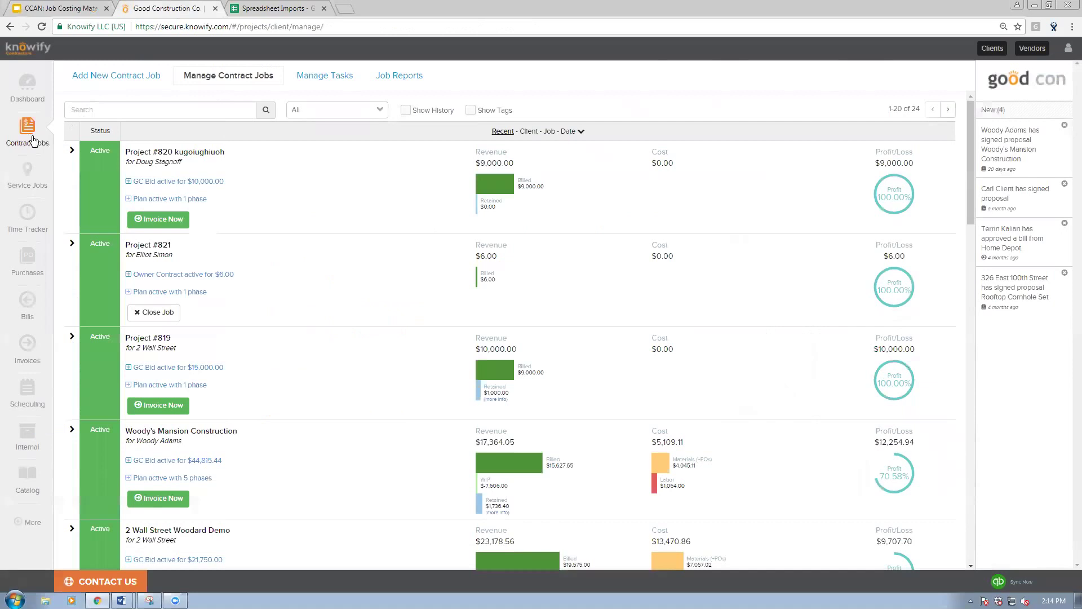
left_click(97, 78)
left_click(97, 122)
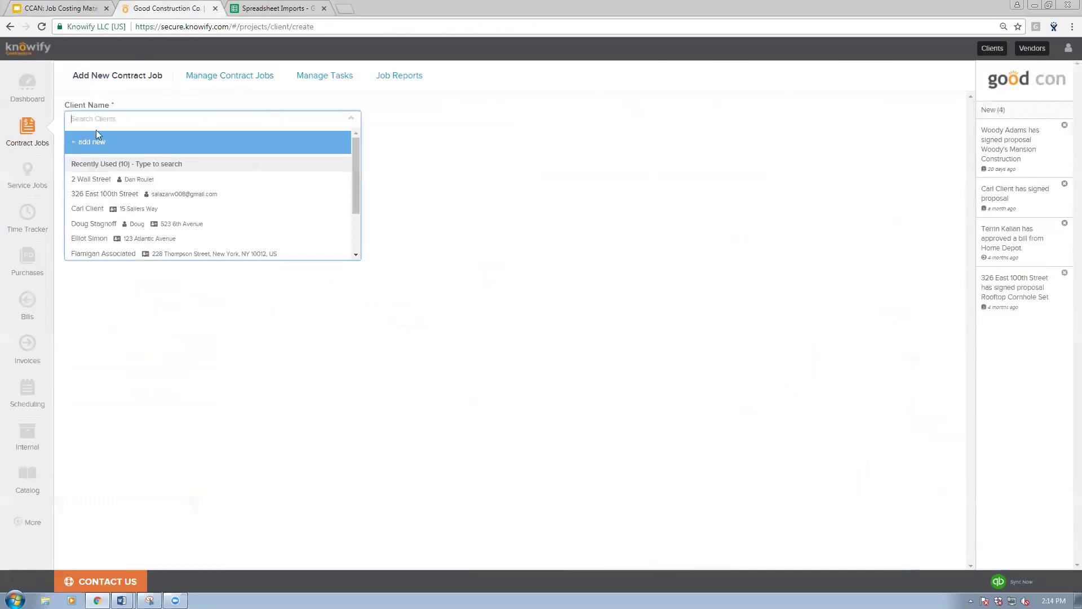
left_click(101, 177)
left_click(127, 171)
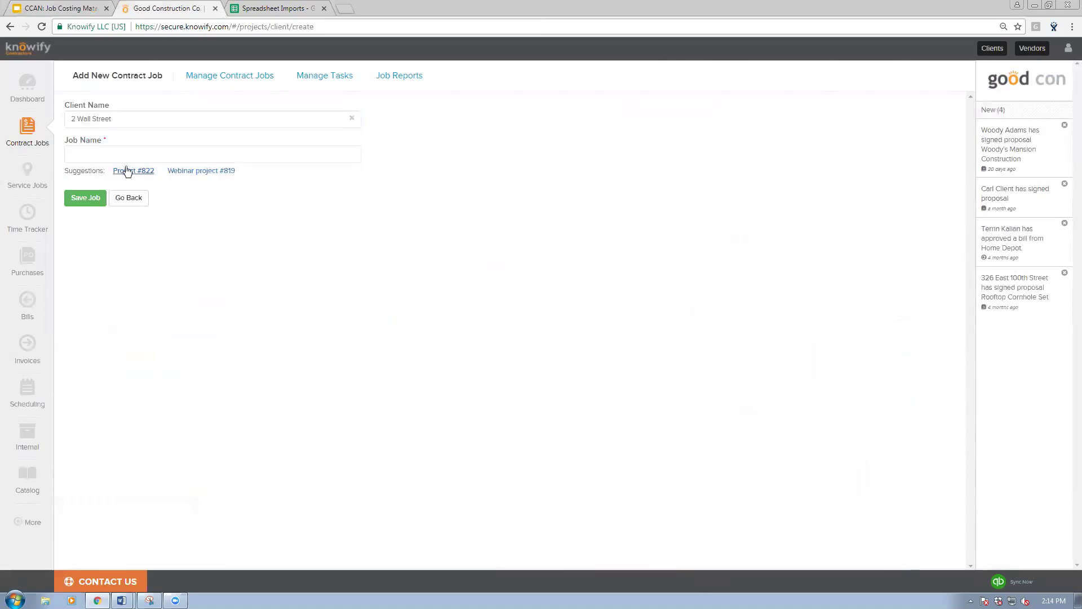
left_click(197, 171)
left_click(133, 297)
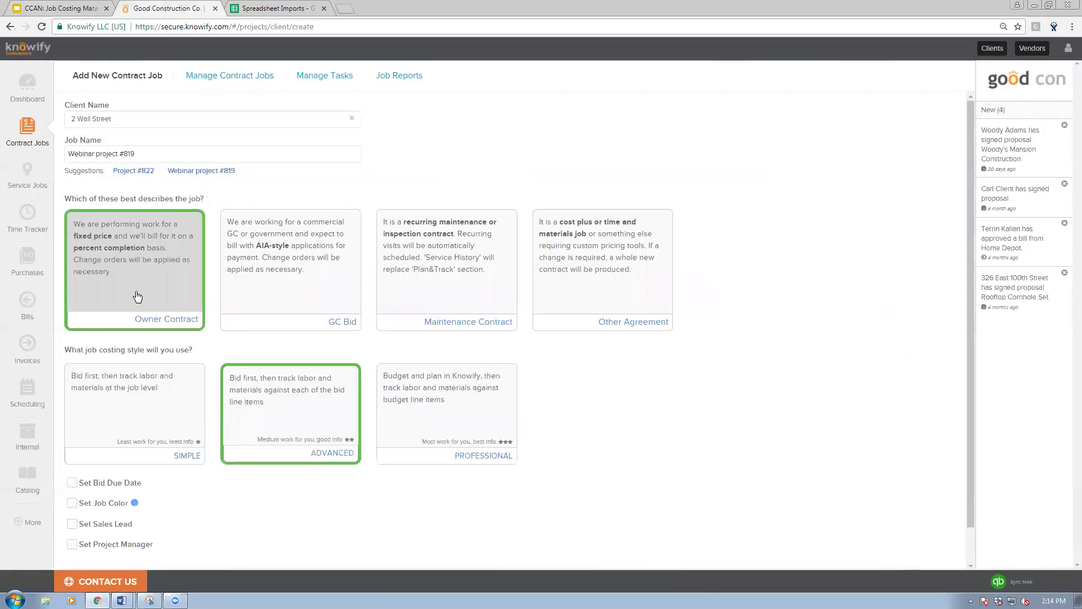
scroll(271, 339, "down", 1)
left_click(465, 390)
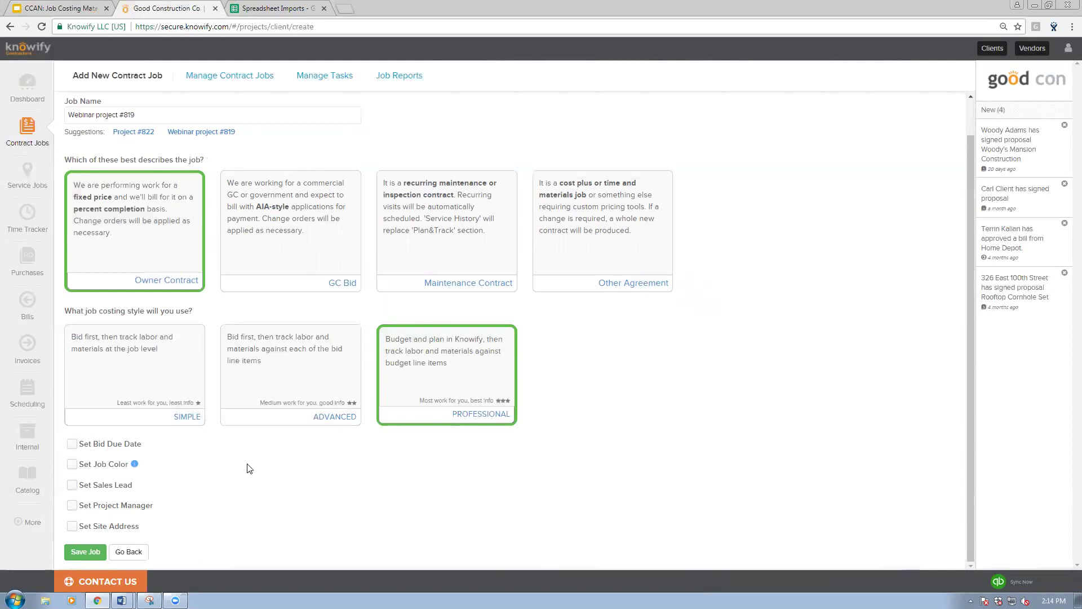
Step: Set the job's site address to the client's address and save the job
left_click(73, 526)
scroll(105, 507, "down", 4)
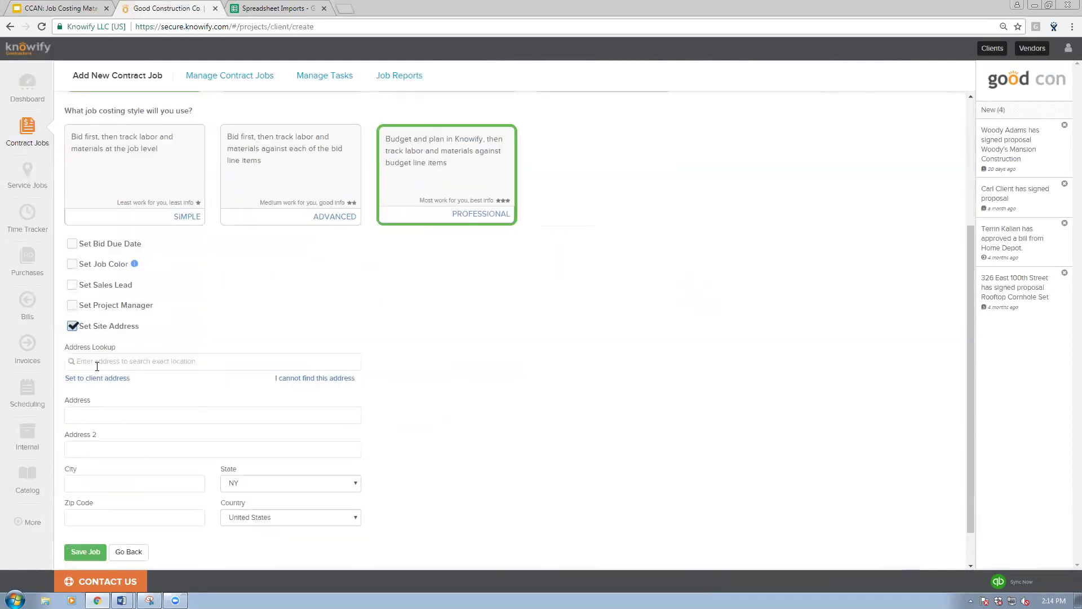
left_click(97, 378)
left_click(86, 554)
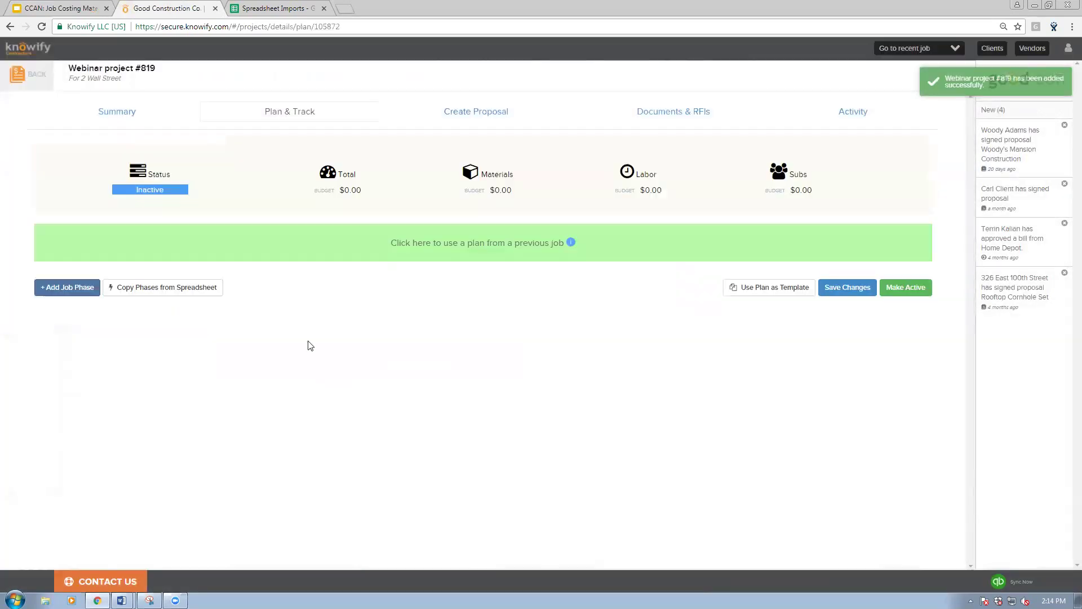
Step: Add a first job phase named Site Prep/Demolition from the catalog
left_click(72, 290)
left_click(128, 260)
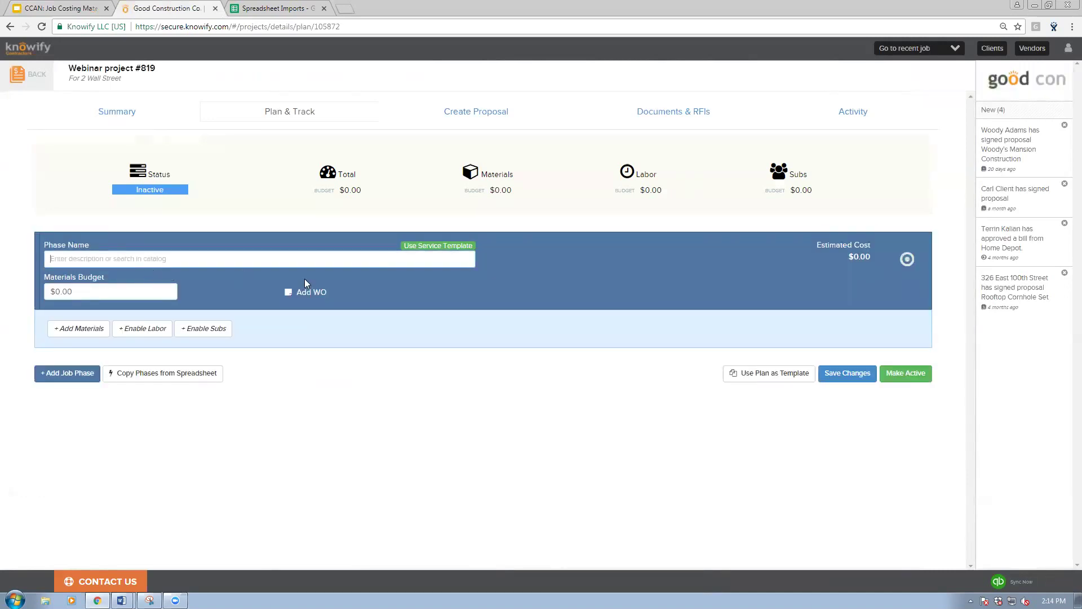
type("Site Prep/Demol")
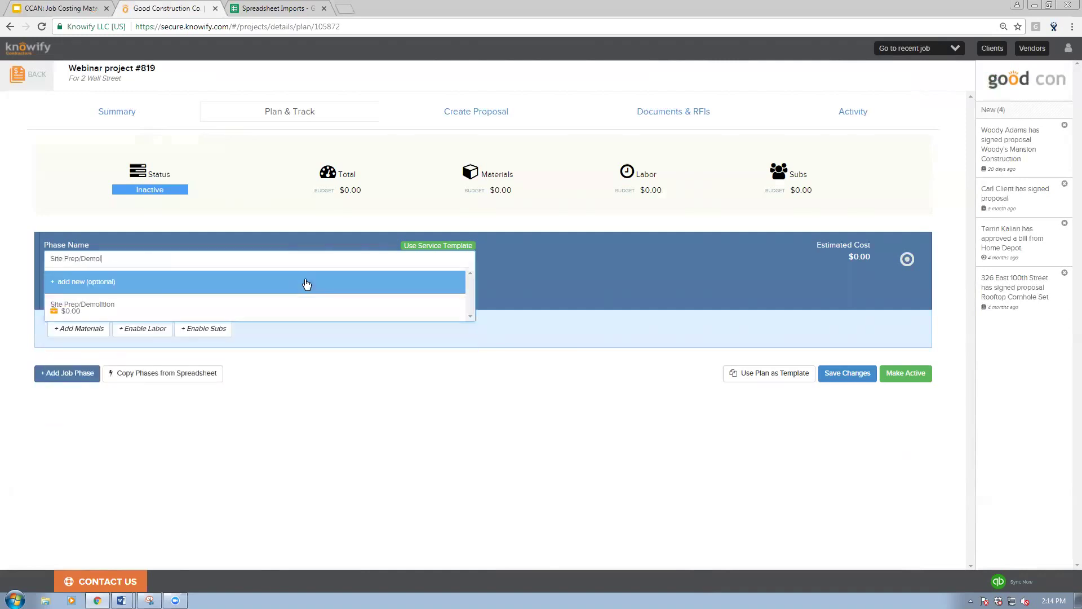
type("itio")
key("BackSpace")
type("ion")
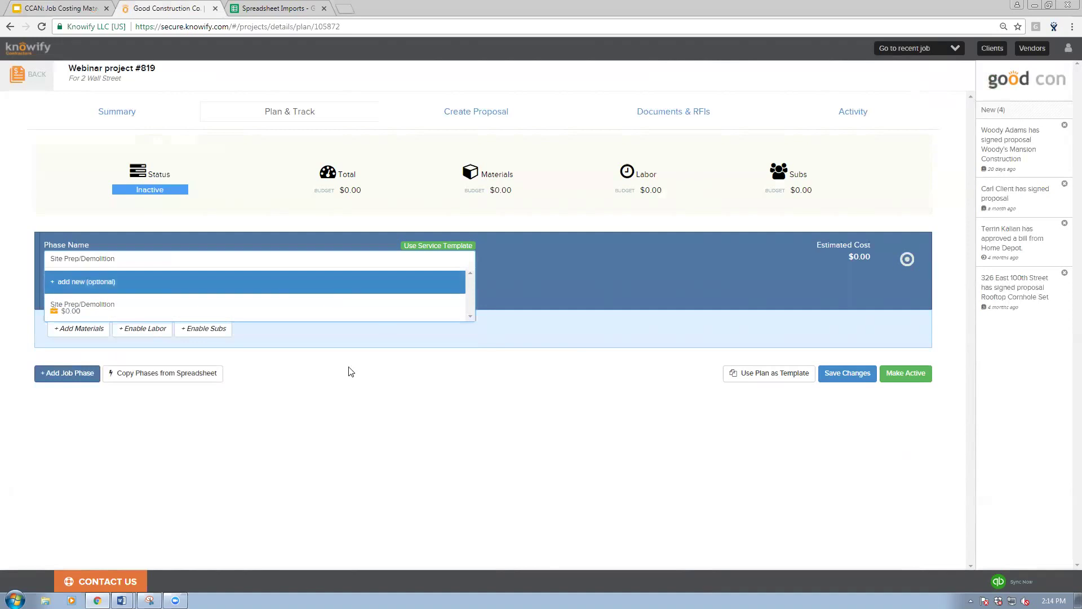
left_click(172, 285)
Step: Give Site Prep/Demolition a $1,500.00 materials budget and add a second phase
left_click(160, 292)
type("1500")
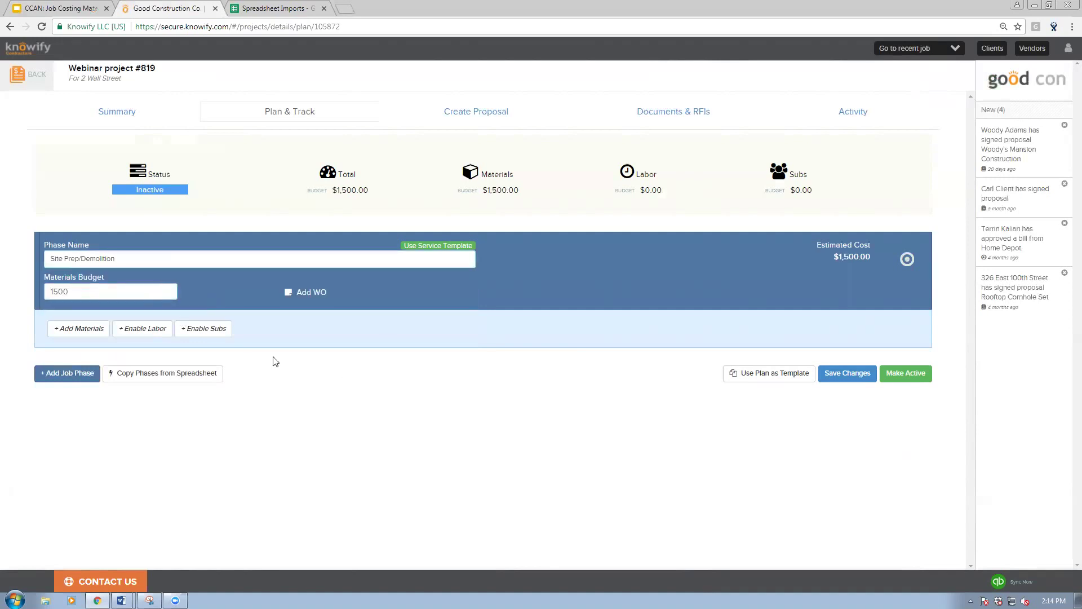
left_click(273, 362)
left_click(74, 374)
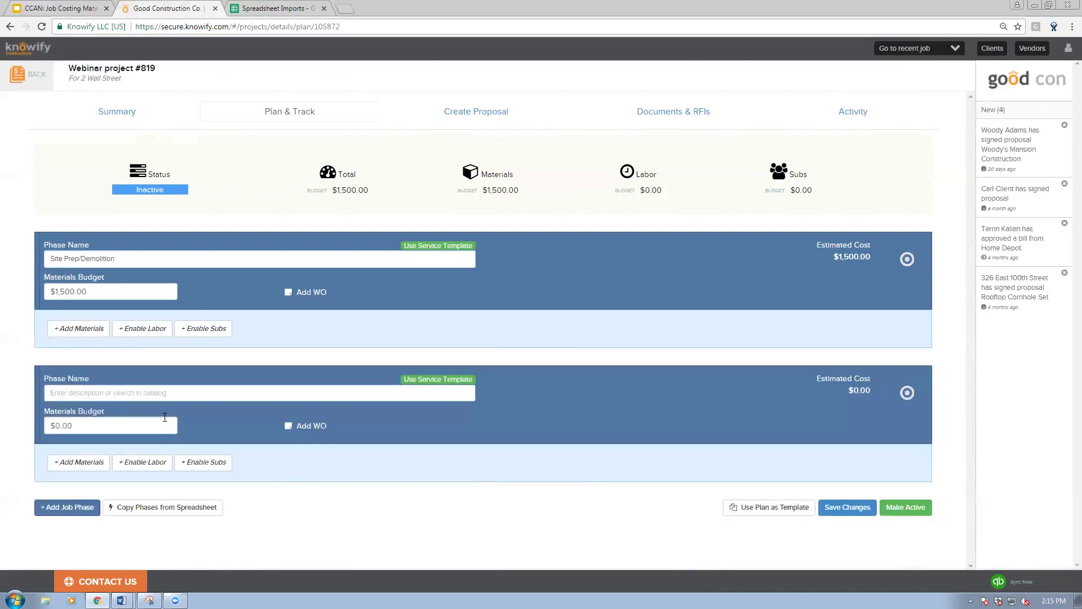
Step: Name the second phase Framing and add the lumber item as its first material
type("Framing")
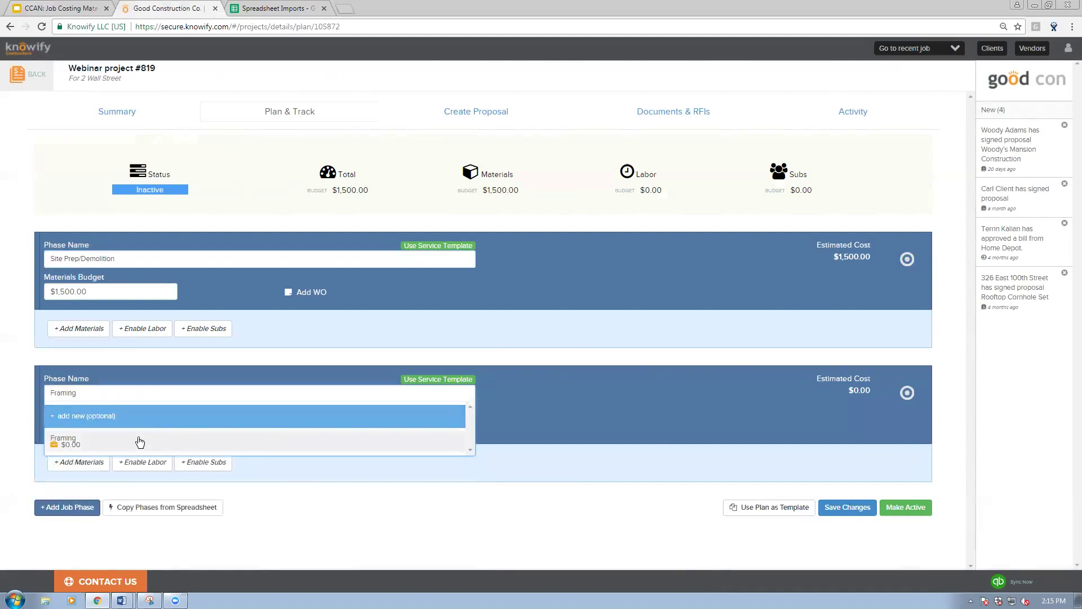
left_click(136, 441)
left_click(111, 432)
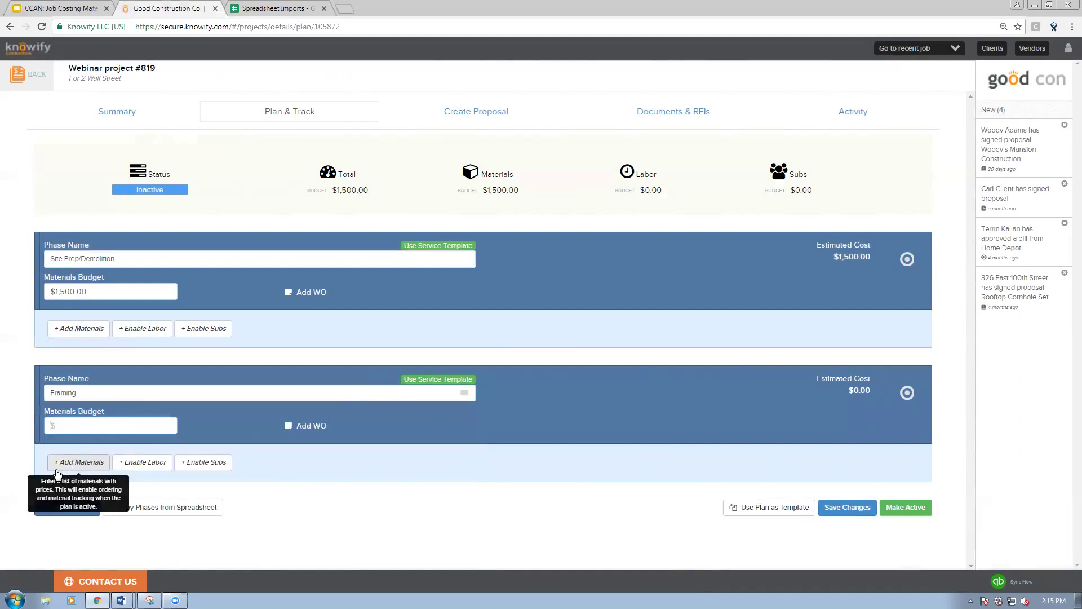
left_click(64, 473)
scroll(120, 447, "down", 2)
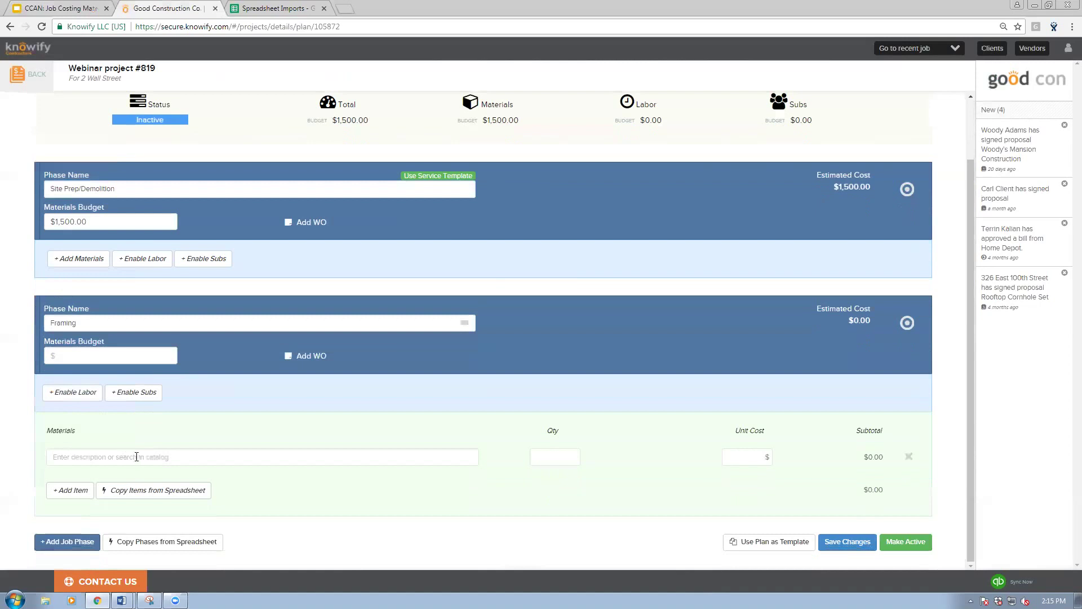
left_click(174, 455)
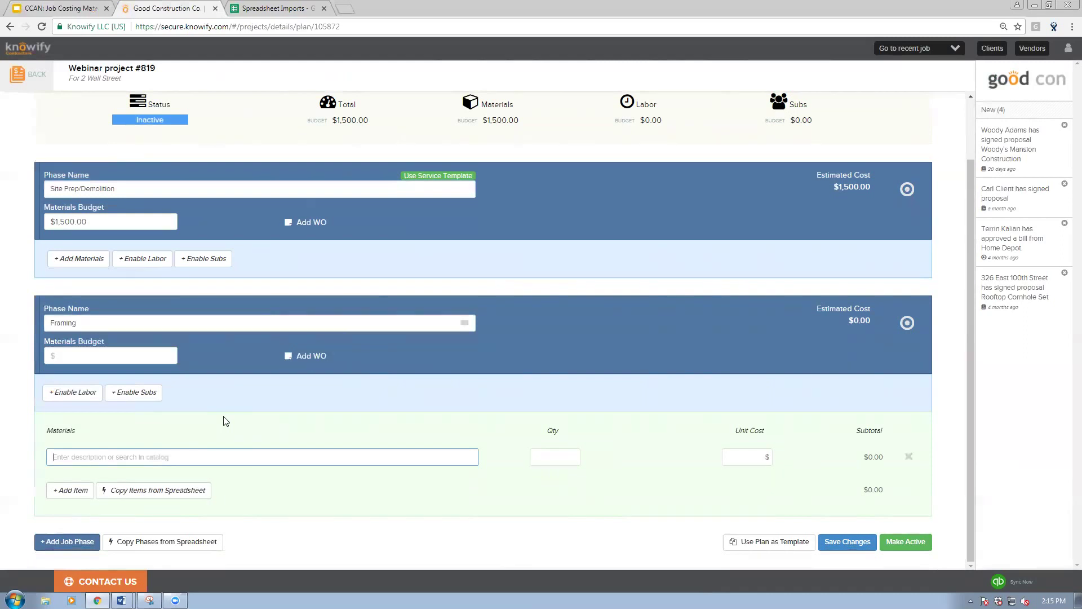
type("lumb")
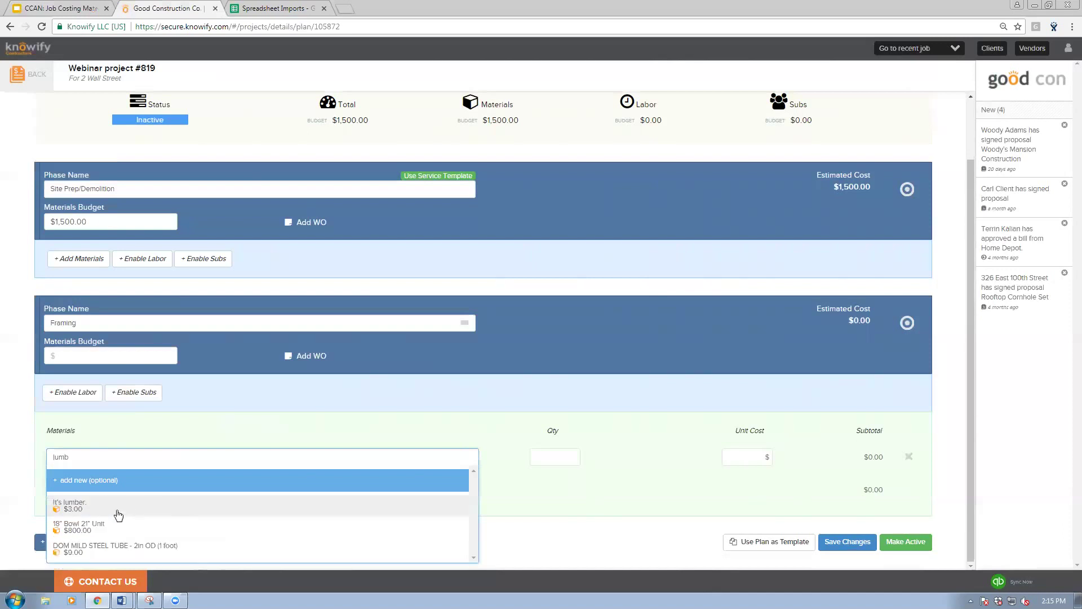
left_click(112, 515)
Step: Add Plywood (4x8) as a second material: quantity 100 at $6.00 each
left_click(62, 489)
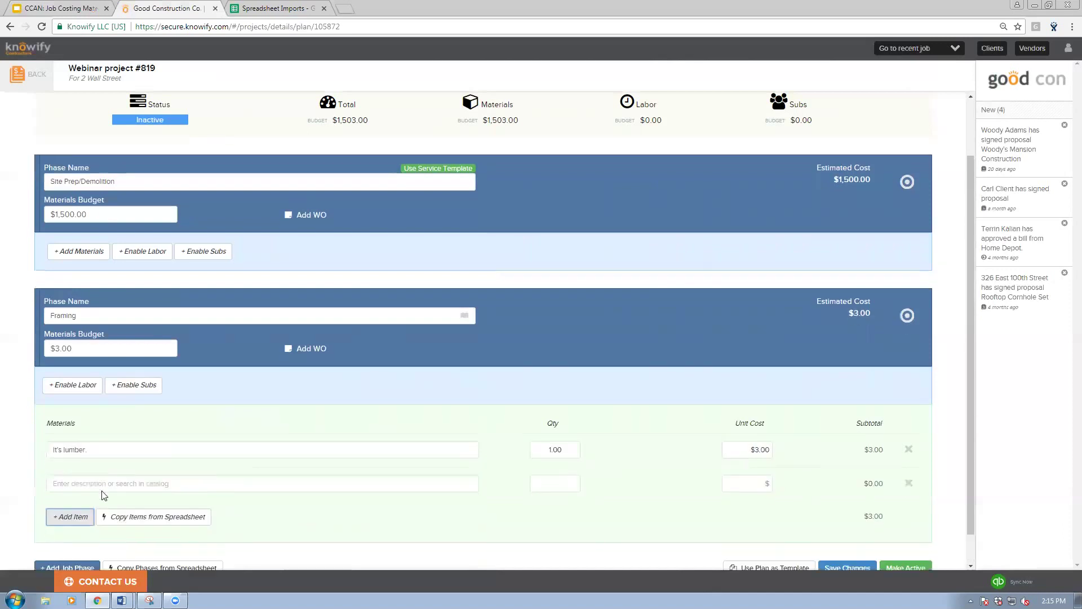
left_click(96, 463)
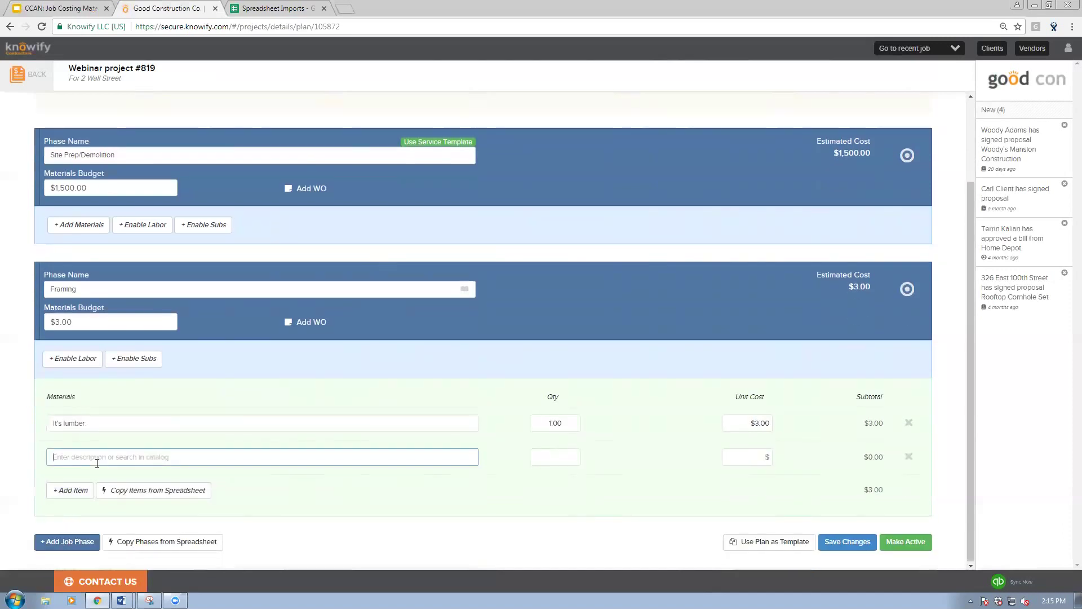
type("plywo")
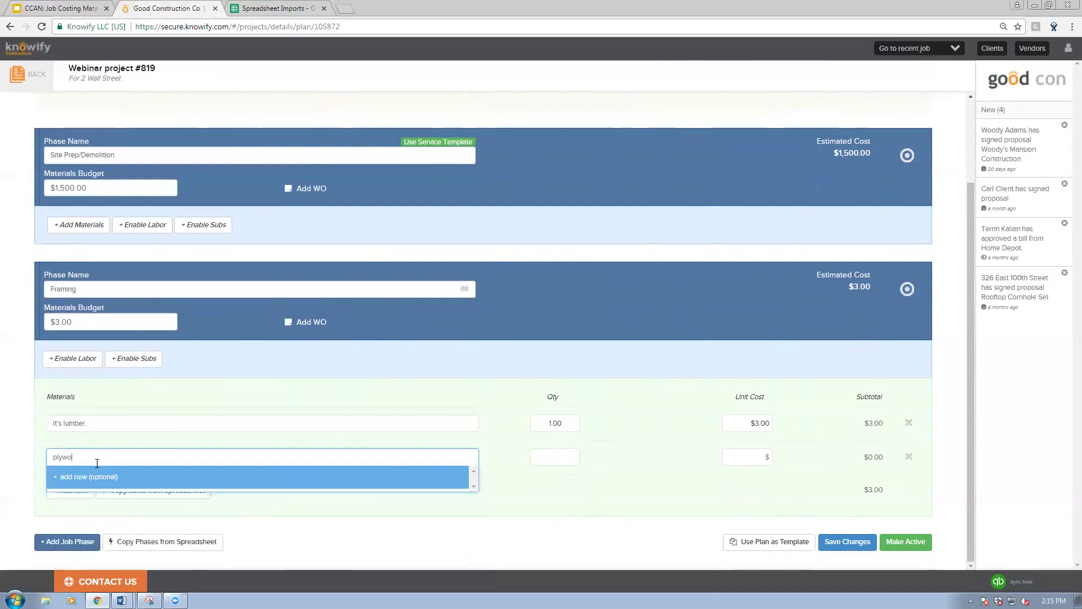
key("BackSpace")
key("BackSpace")
key("BackSpace")
key("BackSpace")
key("BackSpace")
type("Plyw")
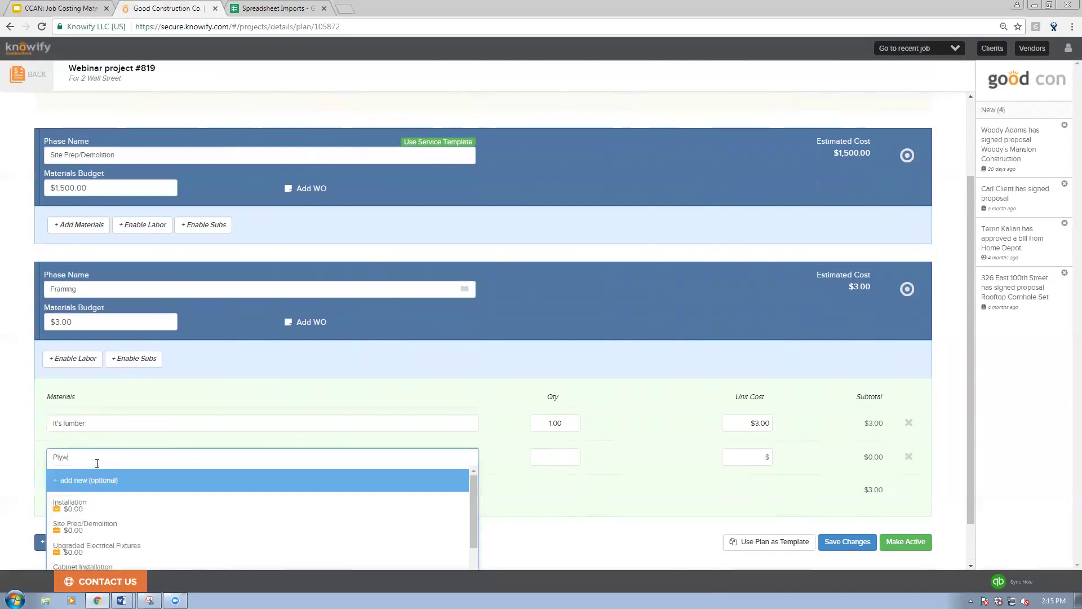
type("ood (4x8")
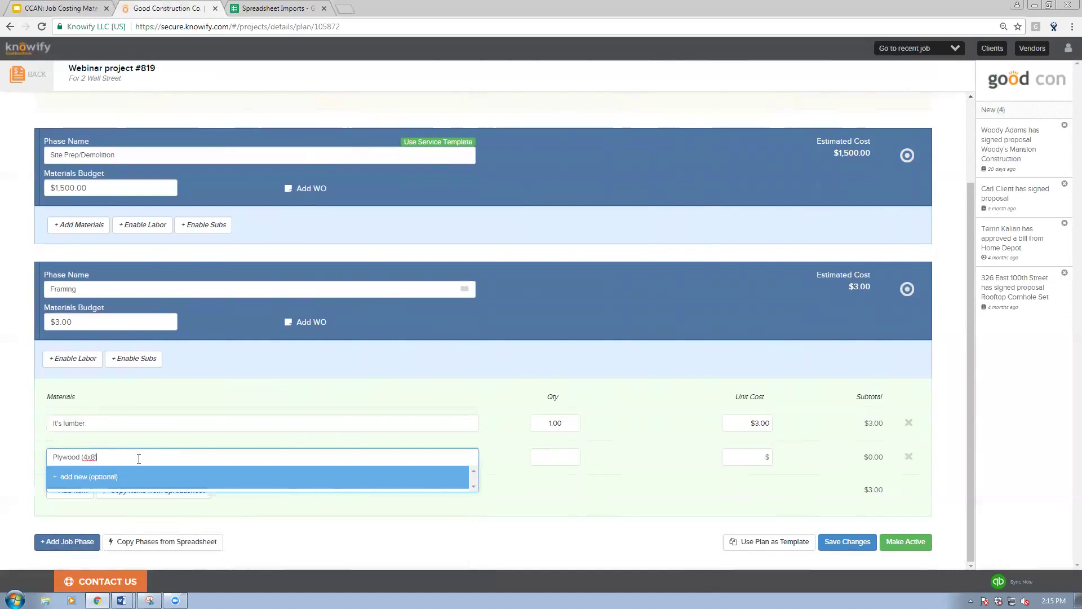
key("Tab")
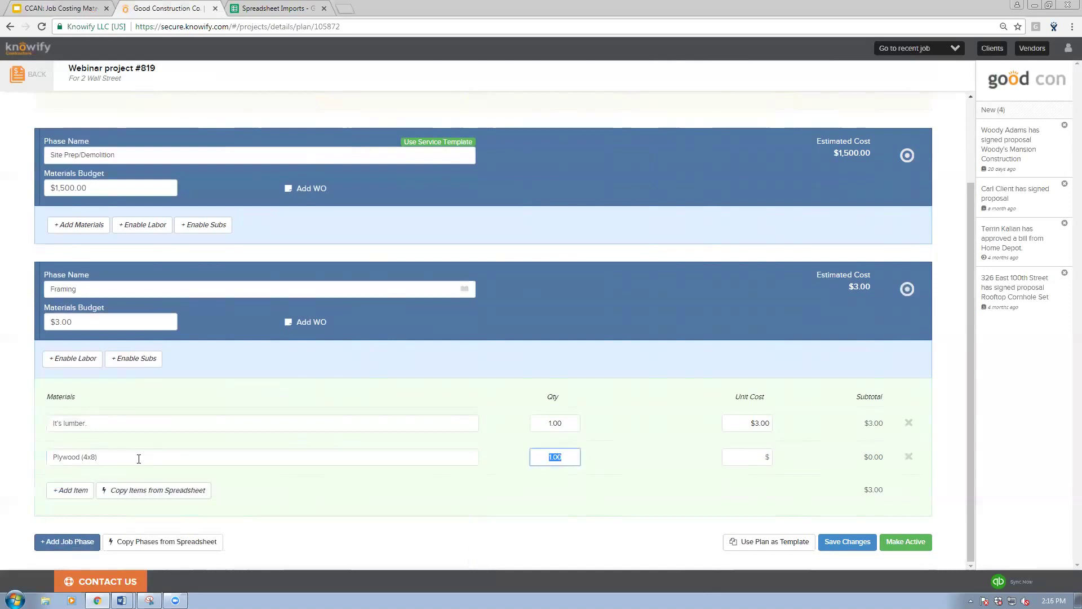
type("100")
key("Tab")
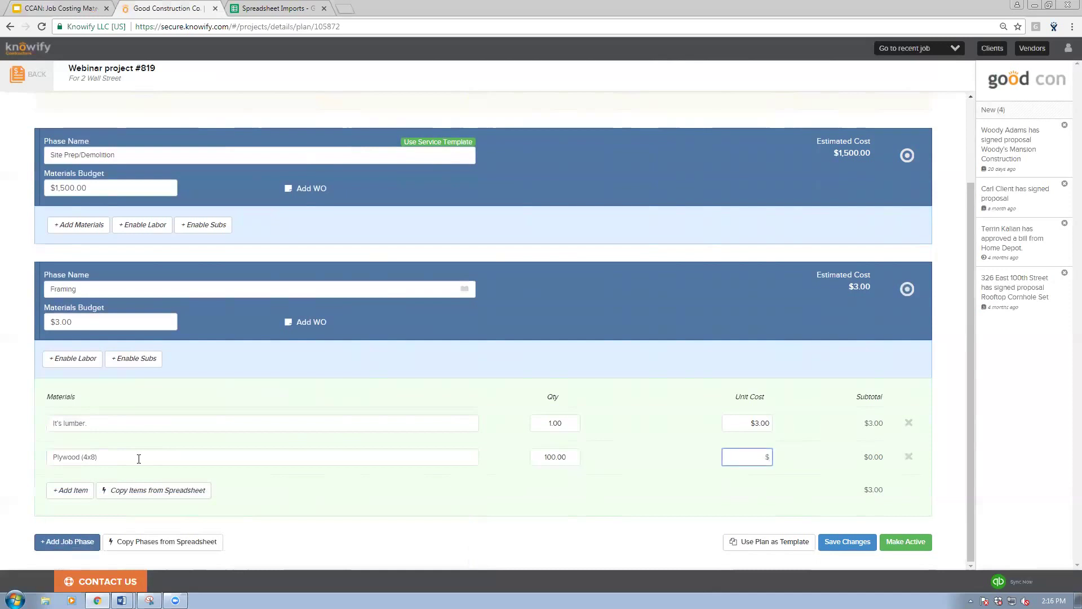
type("6")
left_click(207, 458)
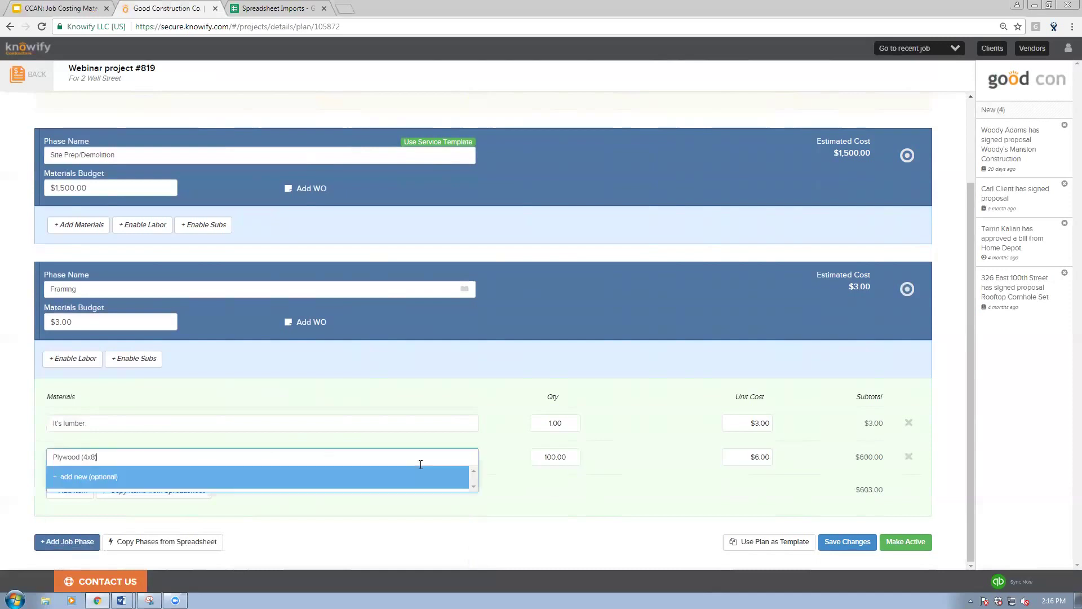
Step: Set the lumber quantity to 150 and add another empty material row
left_click(514, 477)
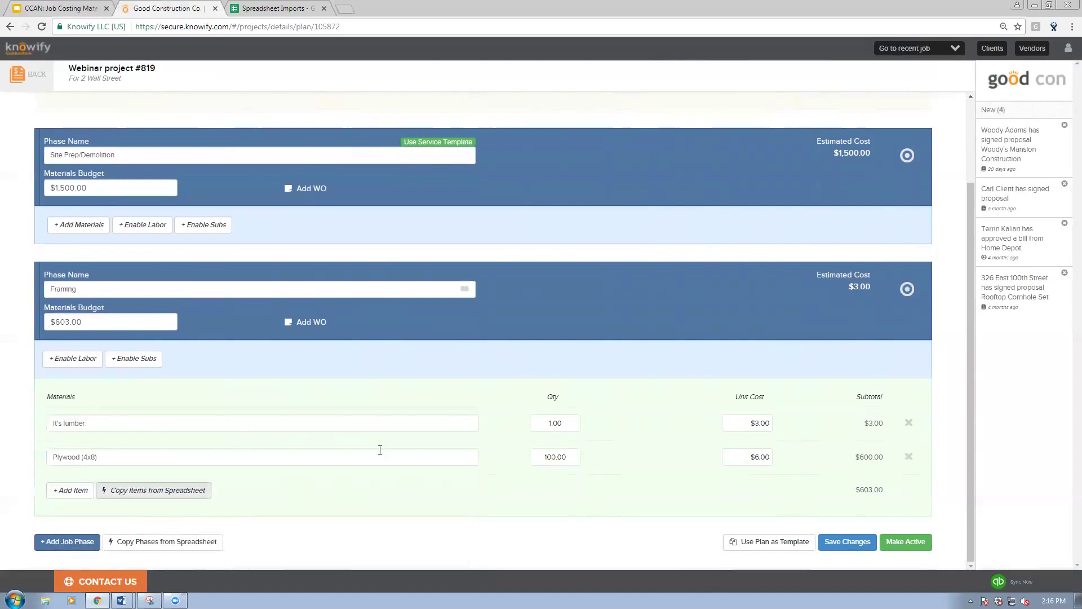
left_click(536, 427)
double_click(536, 426)
type("150")
left_click(631, 430)
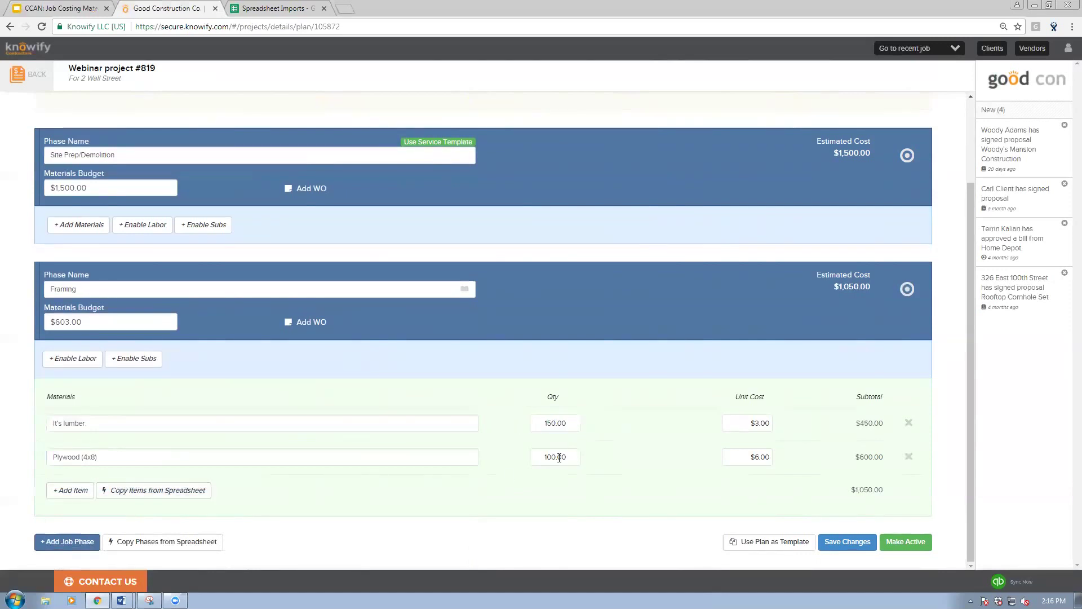
left_click(72, 489)
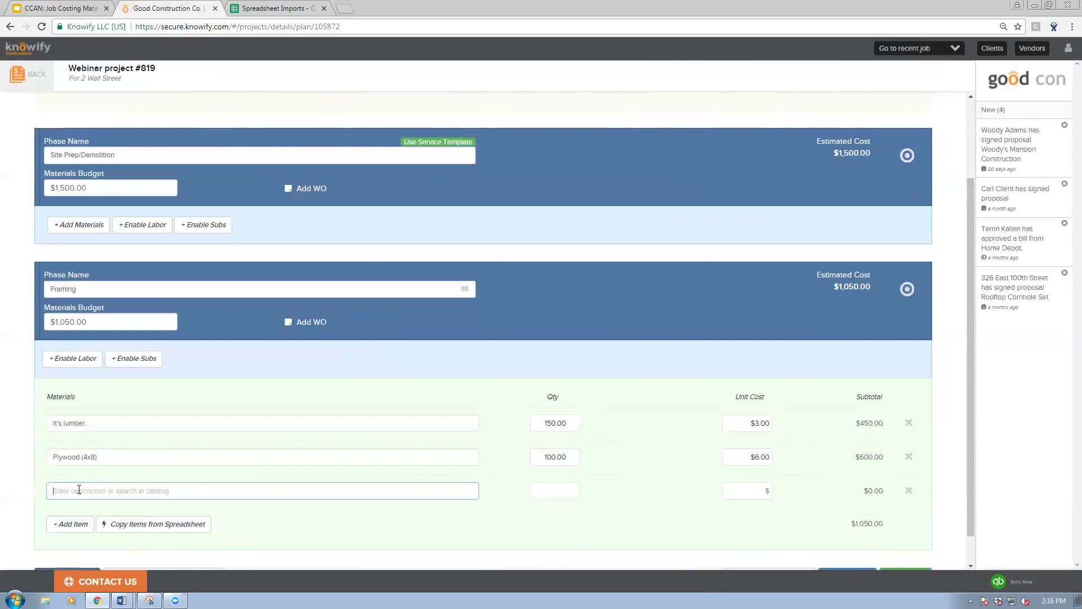
Step: Add Nail (1 box) to Framing with quantity 25 at $10 unit cost
scroll(80, 488, "down", 1)
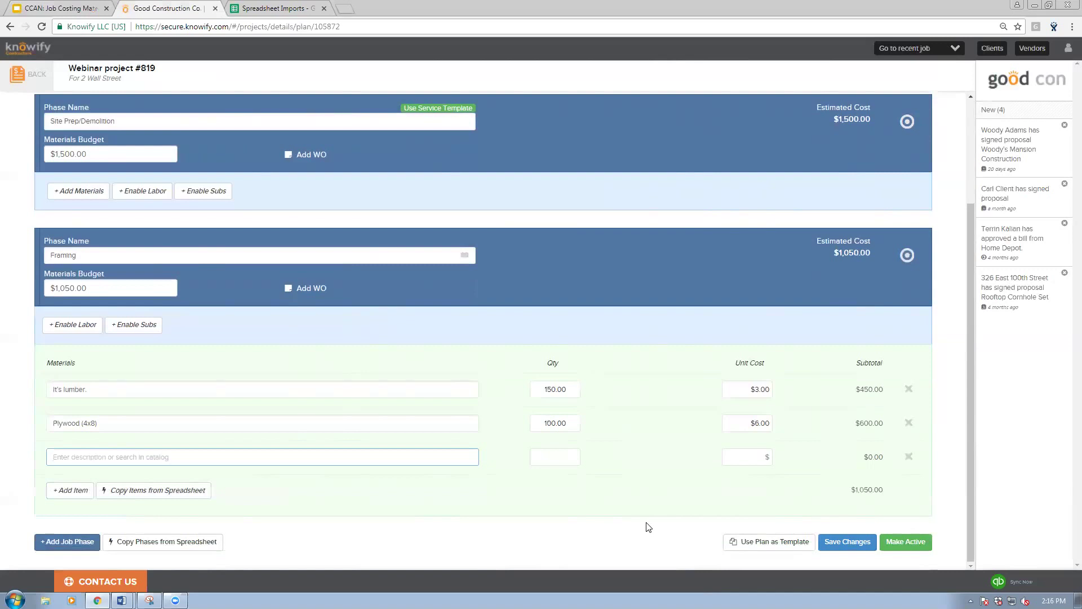
type("Nail (")
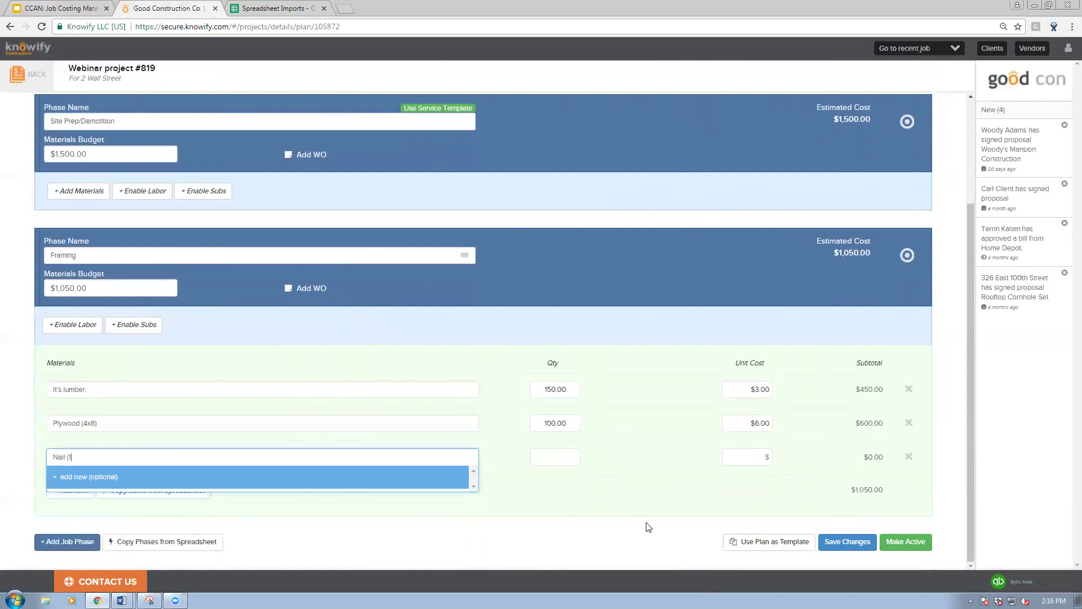
type("1 box)")
key("Tab")
type("1")
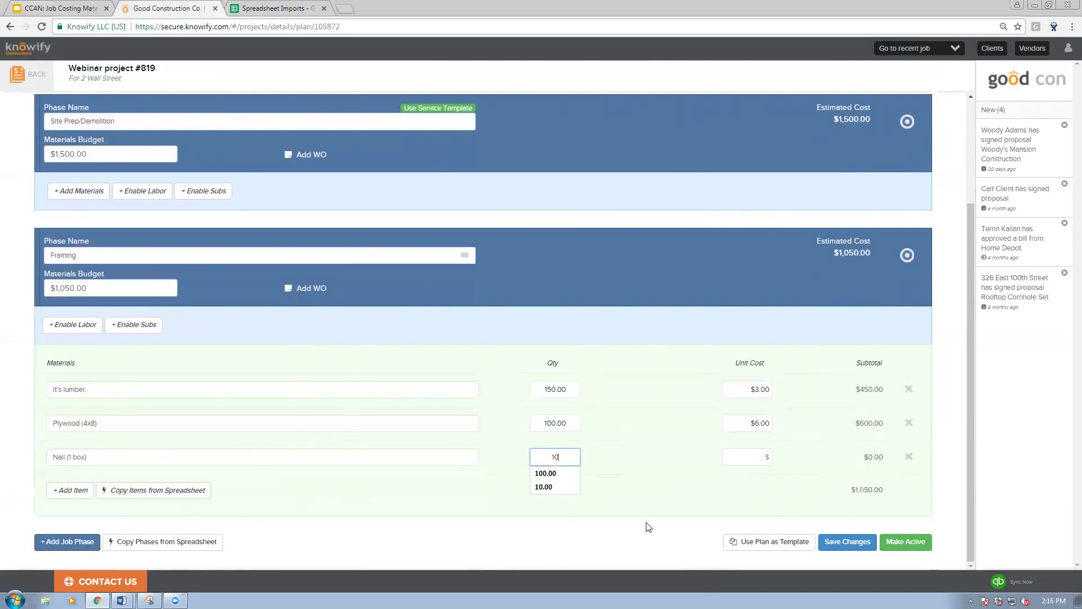
key("BackSpace")
type("25")
key("Tab")
type("10")
left_click(648, 527)
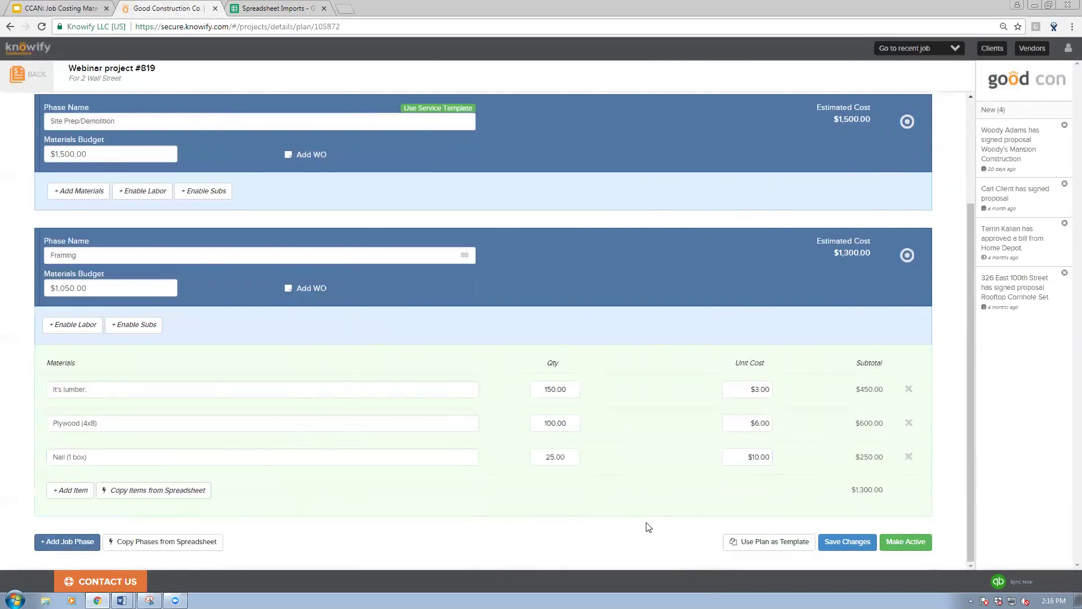
Step: Set the Framing materials budget to $1,300 and add a third job phase
left_click(91, 288)
key("ctrl+a")
type("1300")
left_click(30, 310)
scroll(218, 441, "up", 1)
scroll(213, 440, "down", 1)
left_click(79, 543)
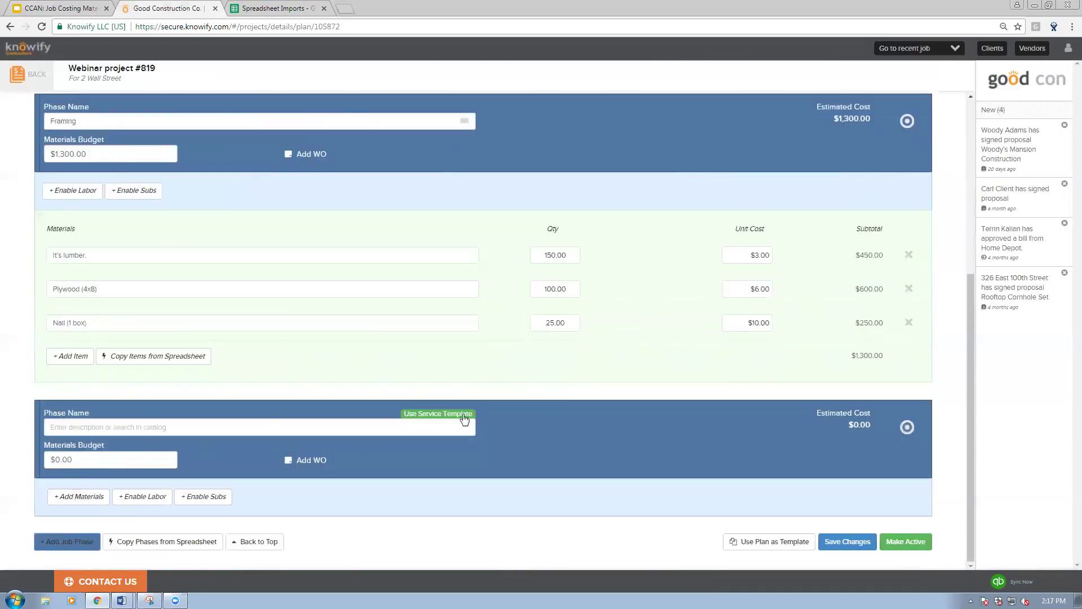
Step: Fill the third phase from the Drywall Hanging service template with its quantity entered
left_click(431, 414)
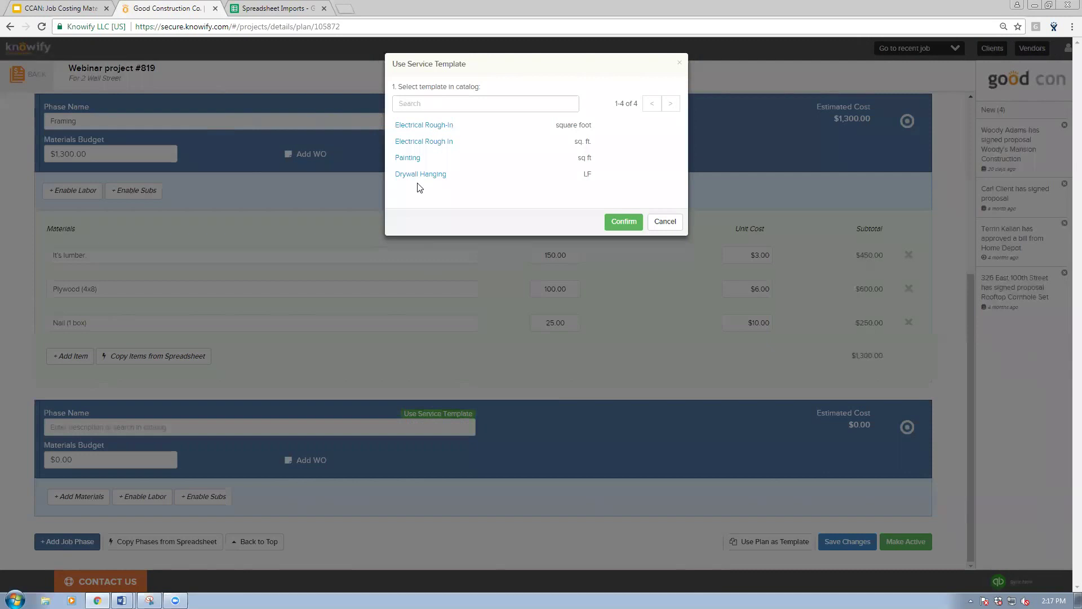
left_click(419, 176)
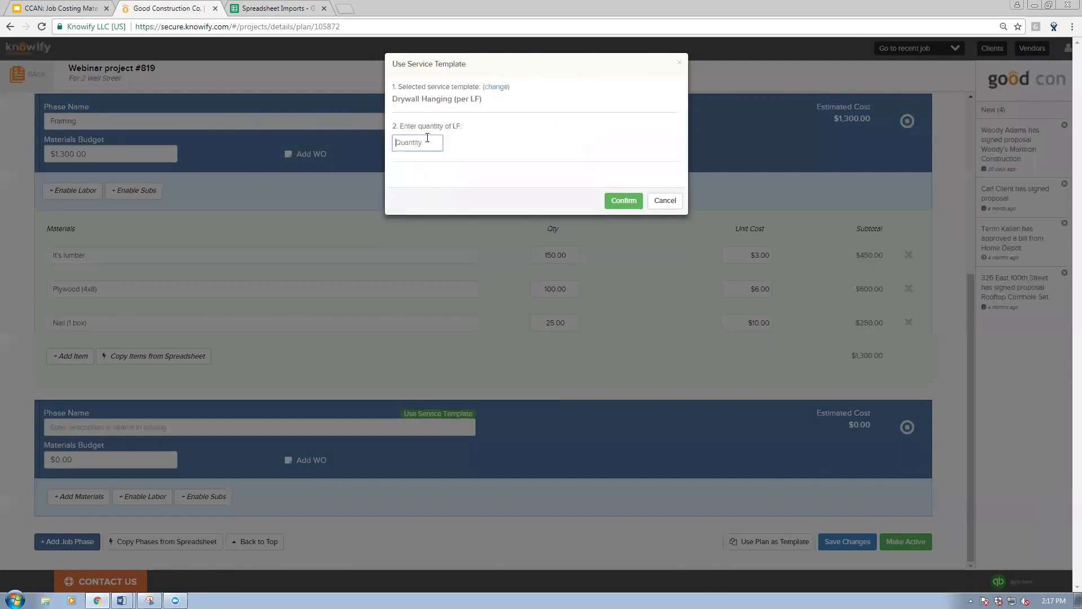
type("1000")
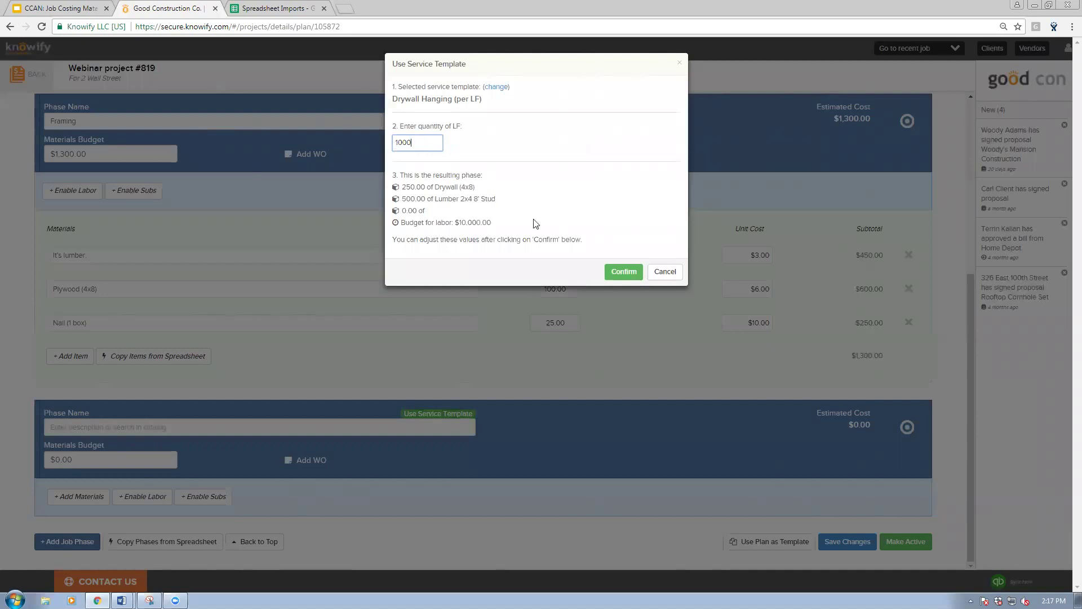
left_click(624, 271)
Step: Delete the blank material row and open Copy Items from Spreadsheet
scroll(473, 310, "down", 4)
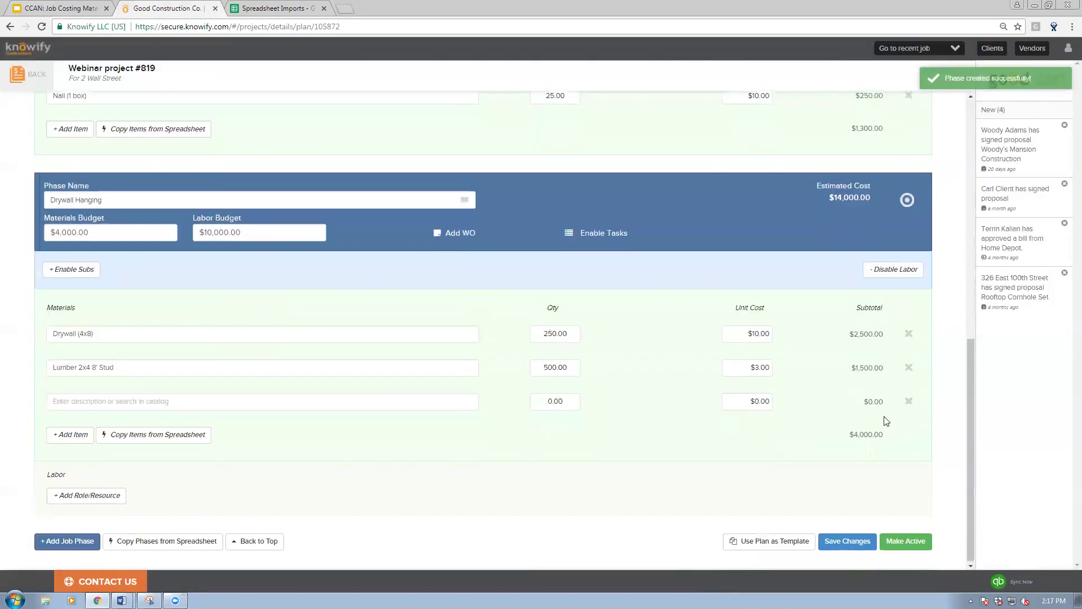
left_click(909, 401)
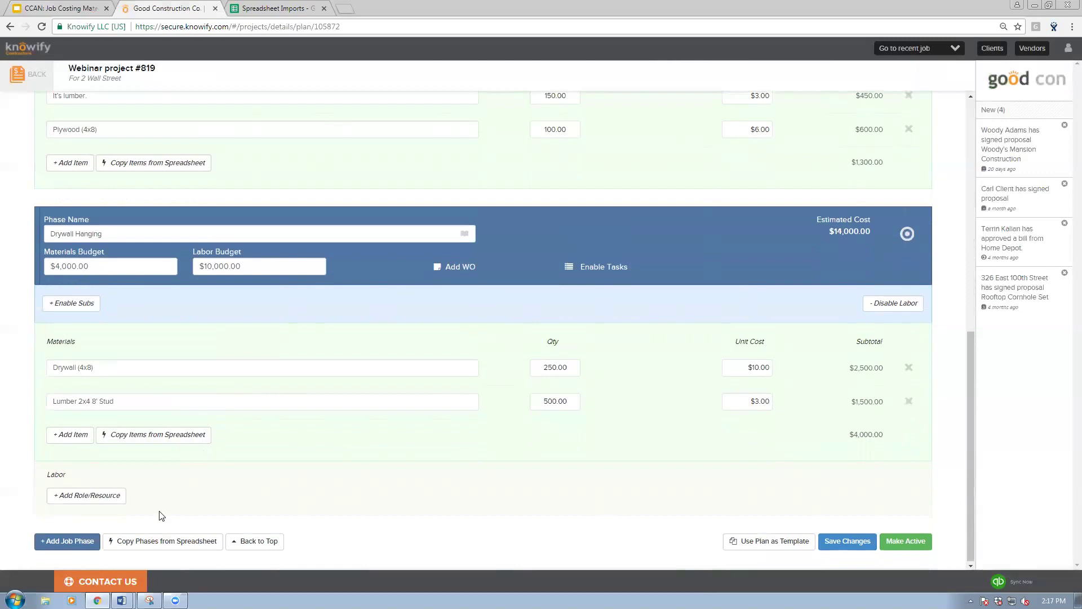
left_click(151, 435)
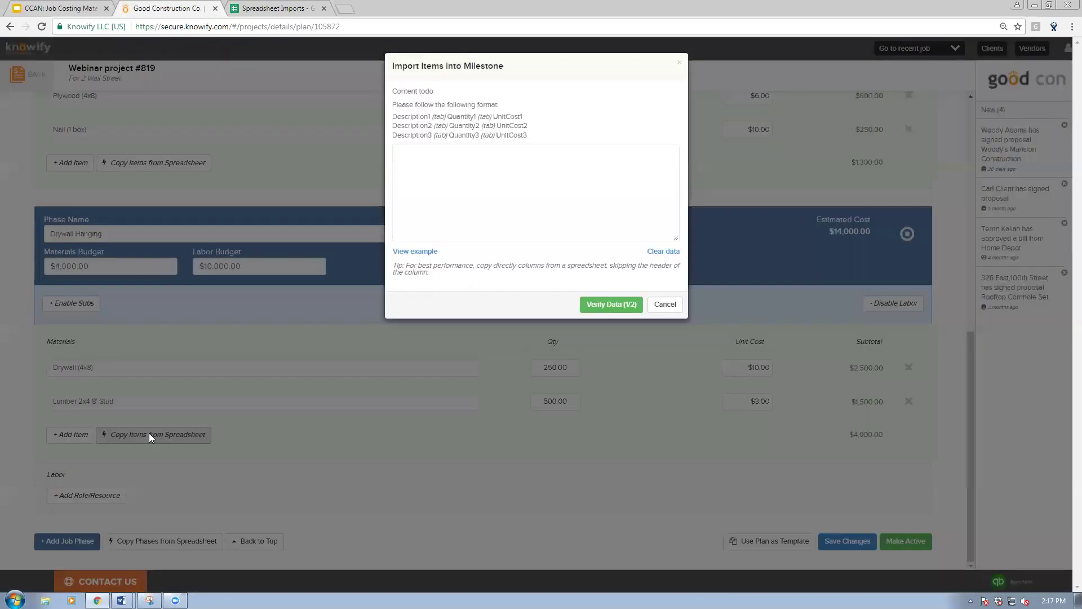
Step: Focus the Import Items box, then switch to the Spreadsheet Imports spreadsheet
left_click(463, 188)
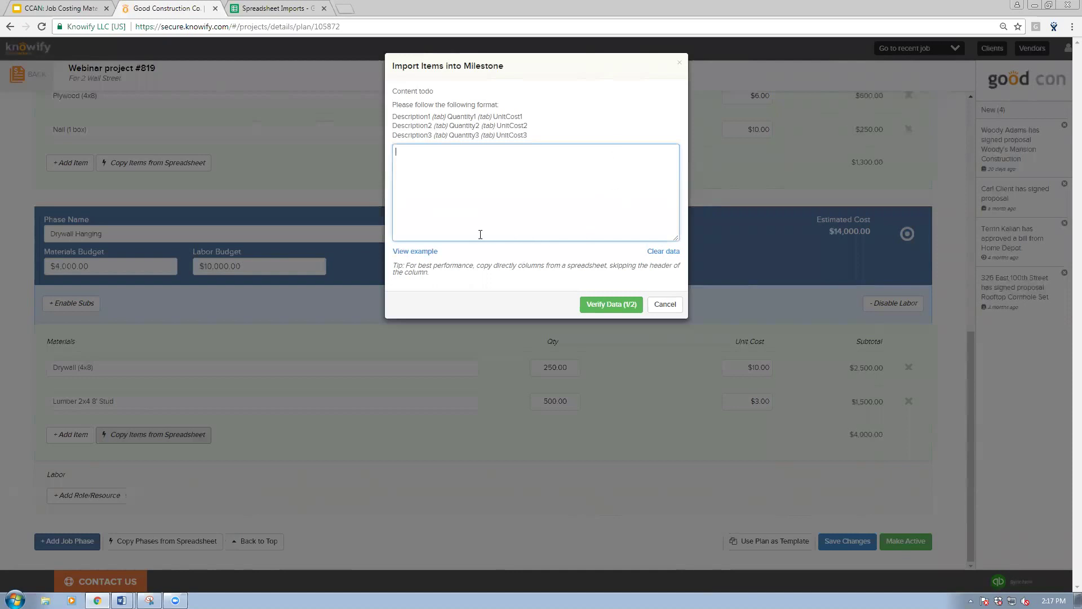
left_click(260, 8)
Step: Copy rows A2:C6 from the Materials Budget/Take Off sheet and return to Knowify
left_click(250, 578)
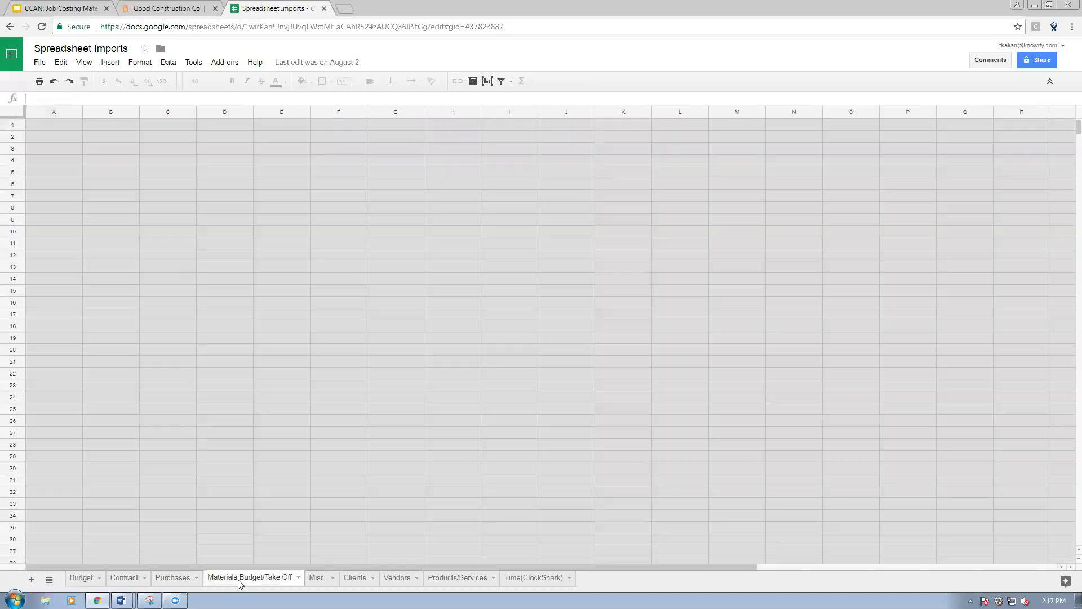
mouse_move(59, 141)
left_mouse_down()
mouse_move(230, 141)
mouse_move(236, 191)
left_mouse_up()
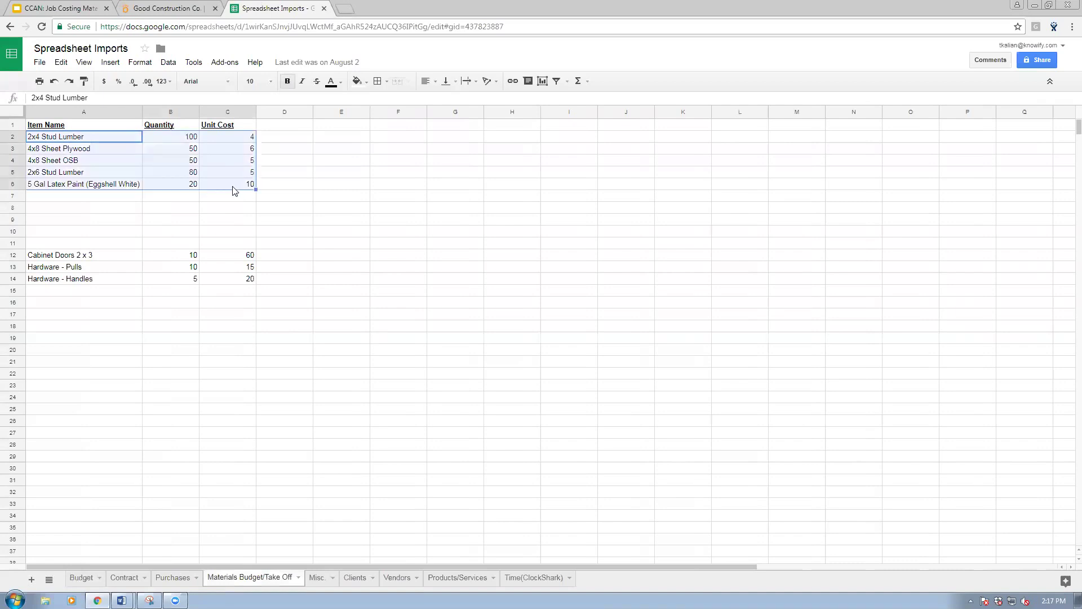
left_click(142, 8)
Step: Paste, verify and import the five item rows into Drywall Hanging
key("ctrl+v")
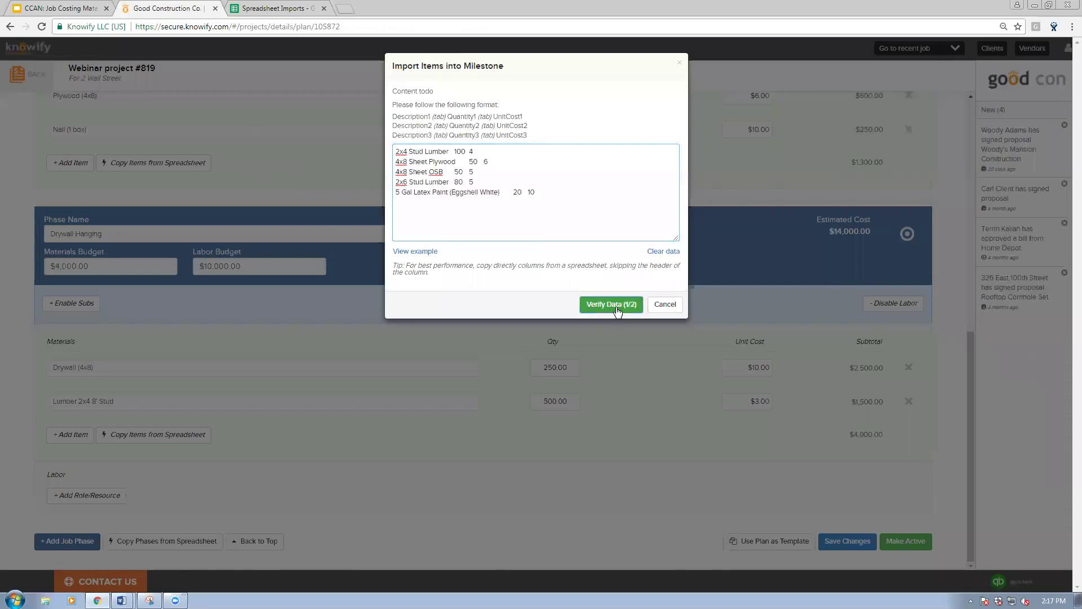
left_click(614, 304)
left_click(530, 154)
Step: Save the project plan changes, now totalling $18,350
scroll(266, 319, "down", 2)
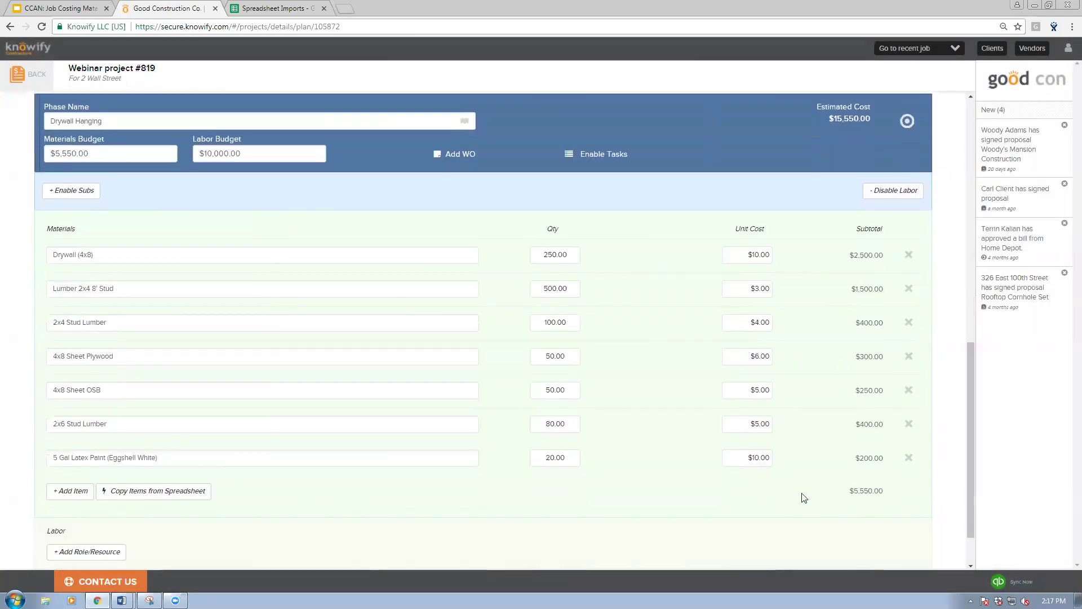
scroll(667, 467, "down", 1)
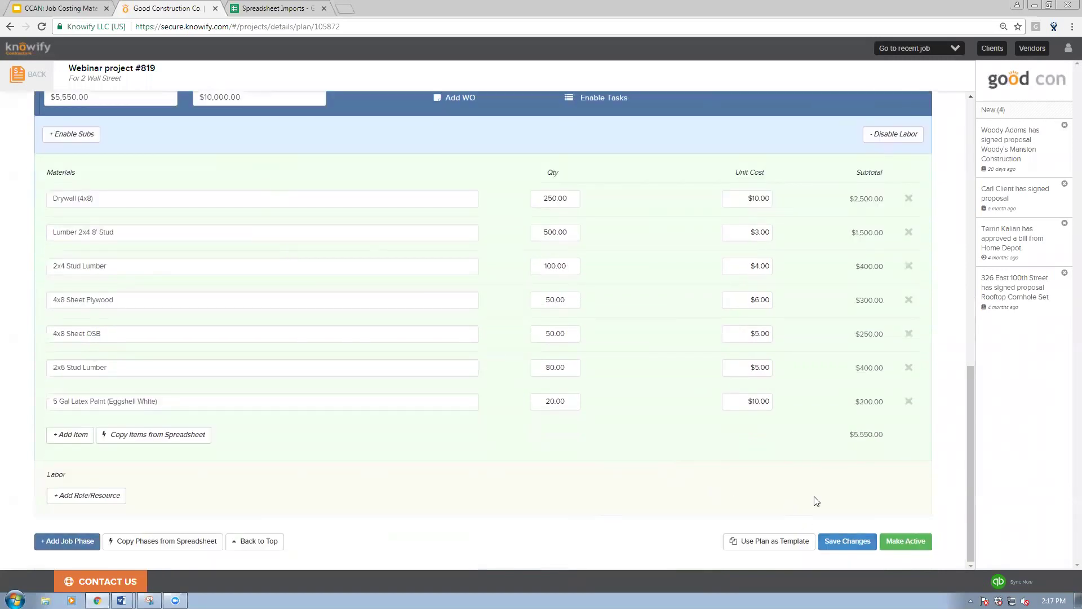
left_click(839, 541)
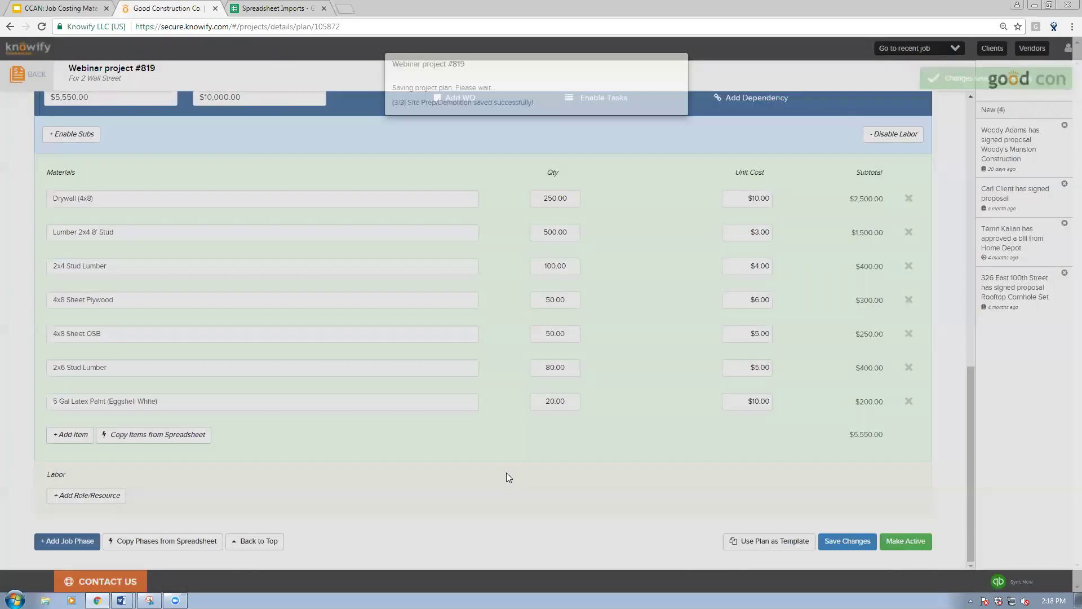
scroll(507, 477, "up", 7)
scroll(506, 473, "up", 3)
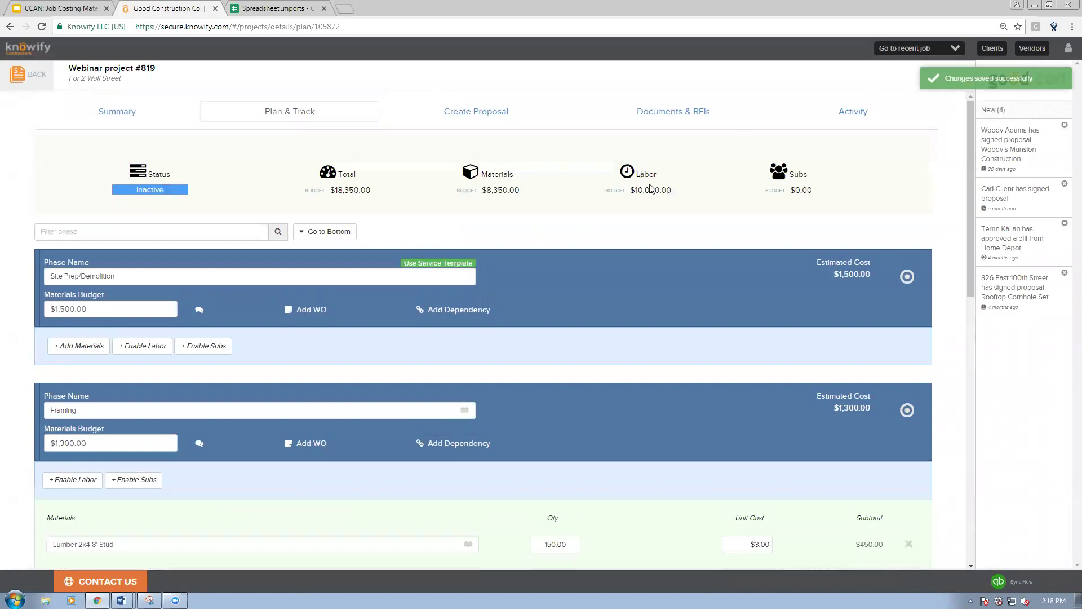
Step: Create the proposal from plan phases with a 50% materials markup applied to every line
left_click(479, 117)
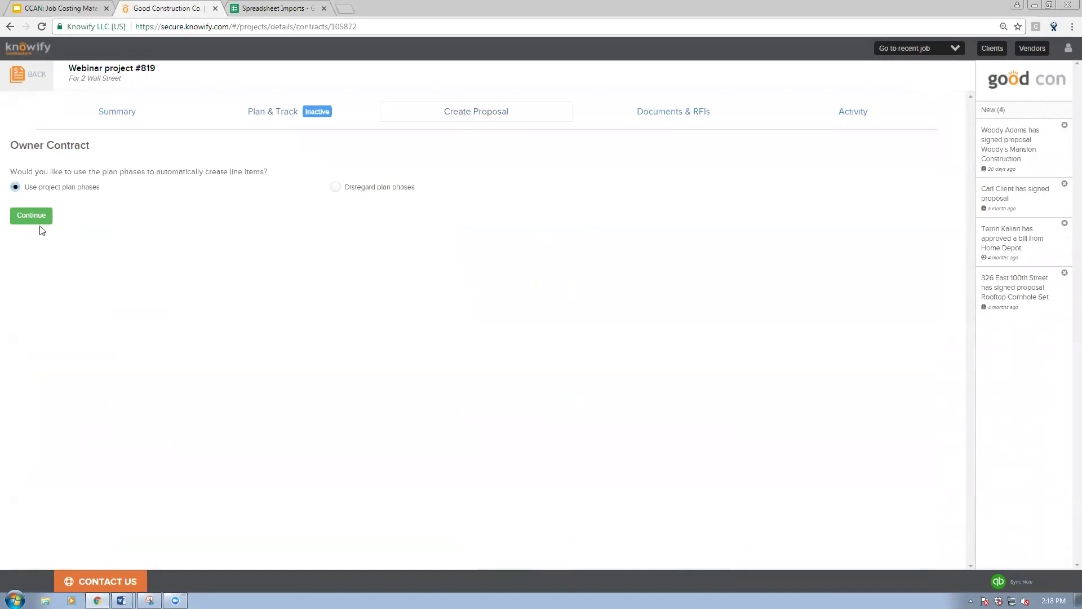
left_click(38, 218)
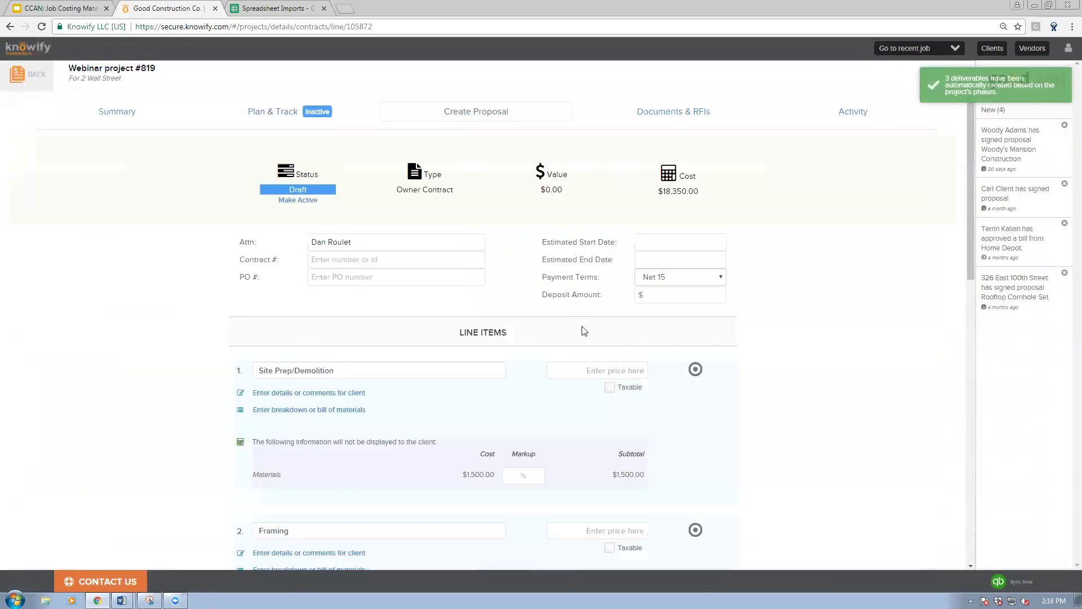
scroll(565, 381, "down", 1)
left_click(525, 418)
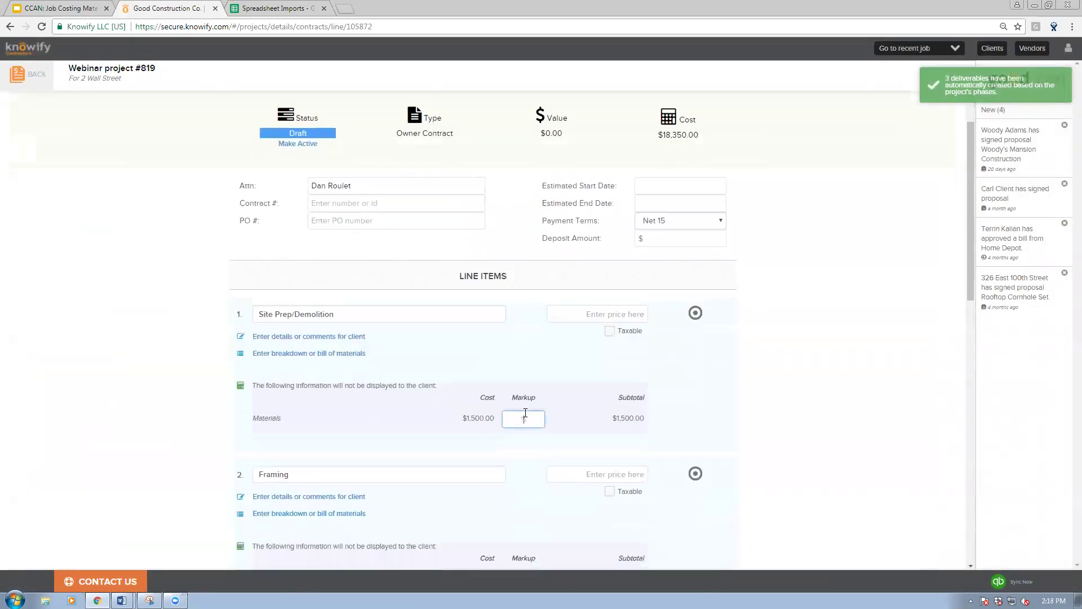
type("50")
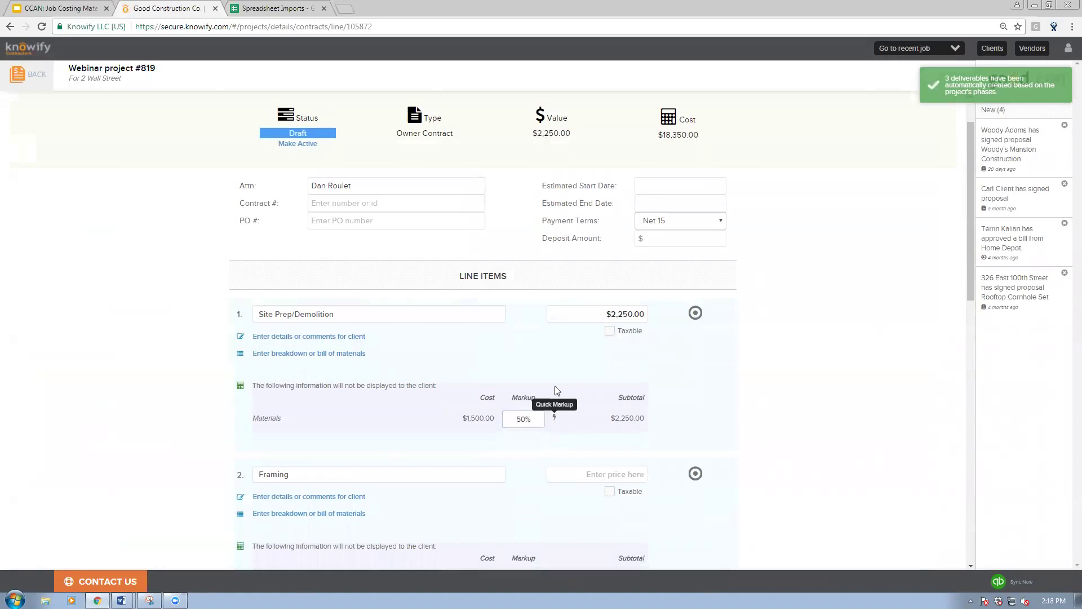
left_click(552, 419)
left_click(524, 92)
Step: Make the owner contract active, confirm, and return to Plan & Track
scroll(693, 485, "down", 12)
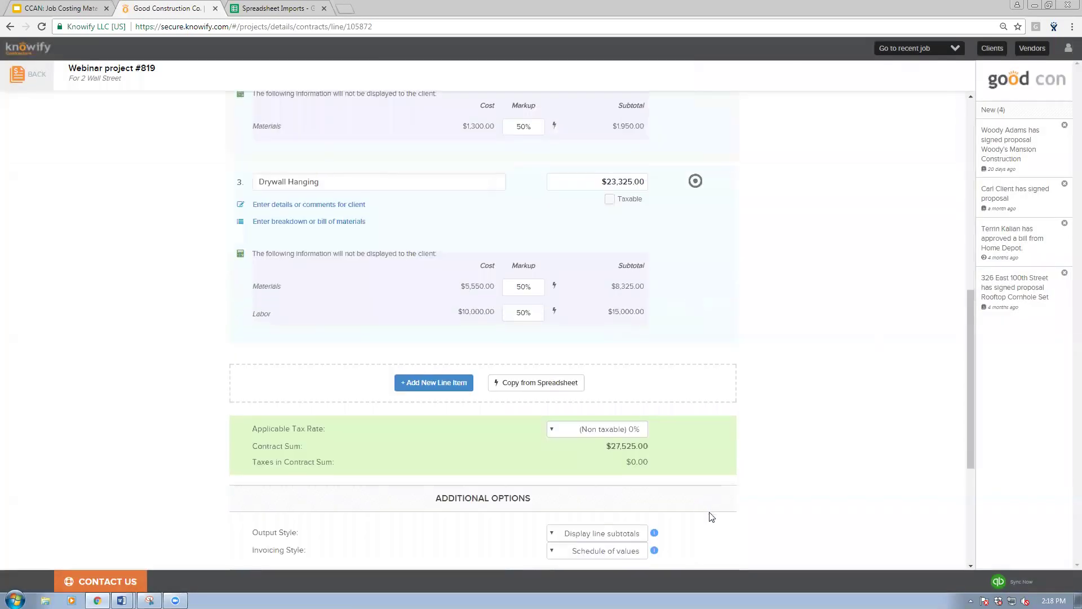
left_click(699, 546)
left_click(624, 188)
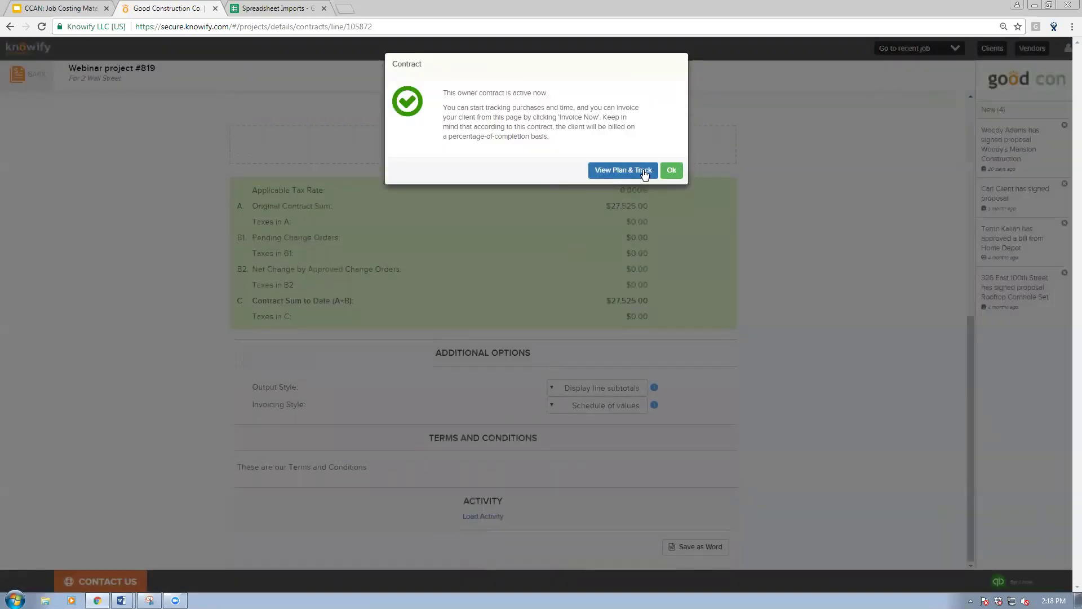
left_click(643, 171)
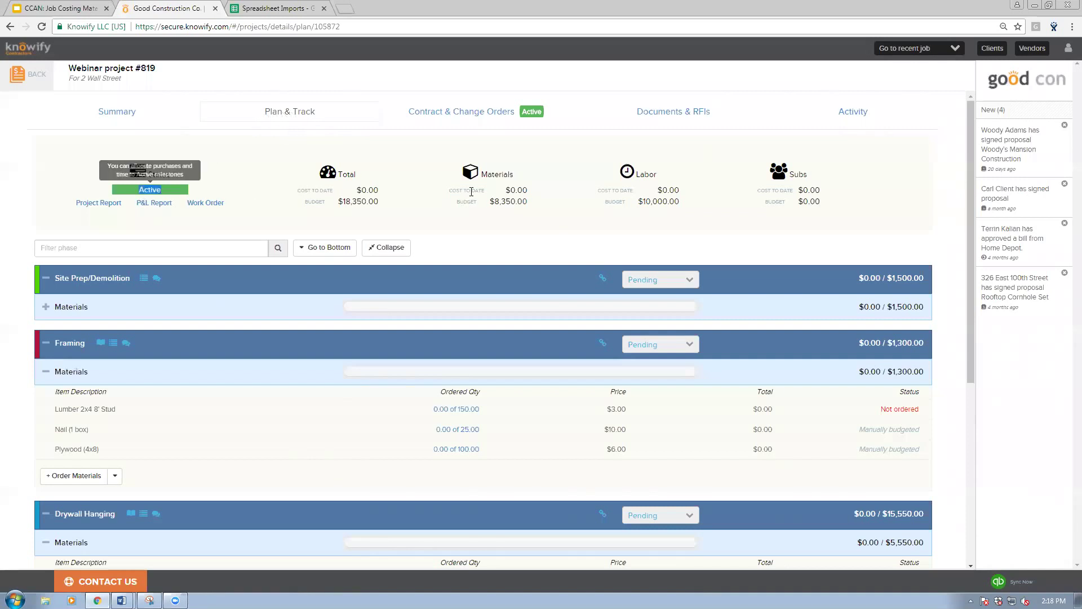
Step: Check the $8,350.00 materials budget and expand Site Prep's materials list to review each phase's items
left_click_drag(450, 190, 530, 196)
left_click(528, 199)
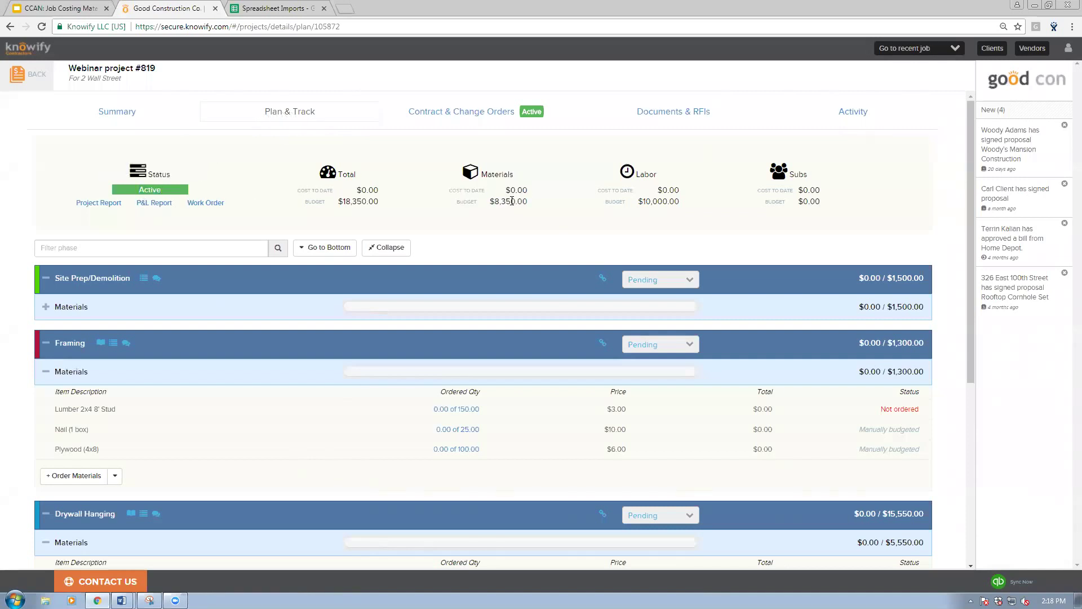
scroll(486, 211, "down", 1)
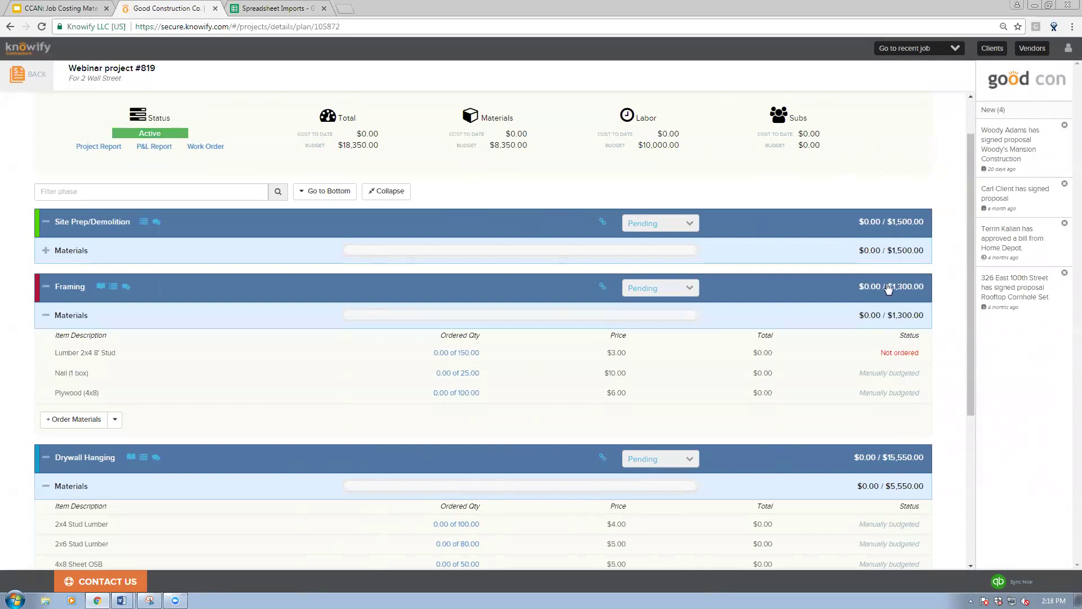
left_click(813, 252)
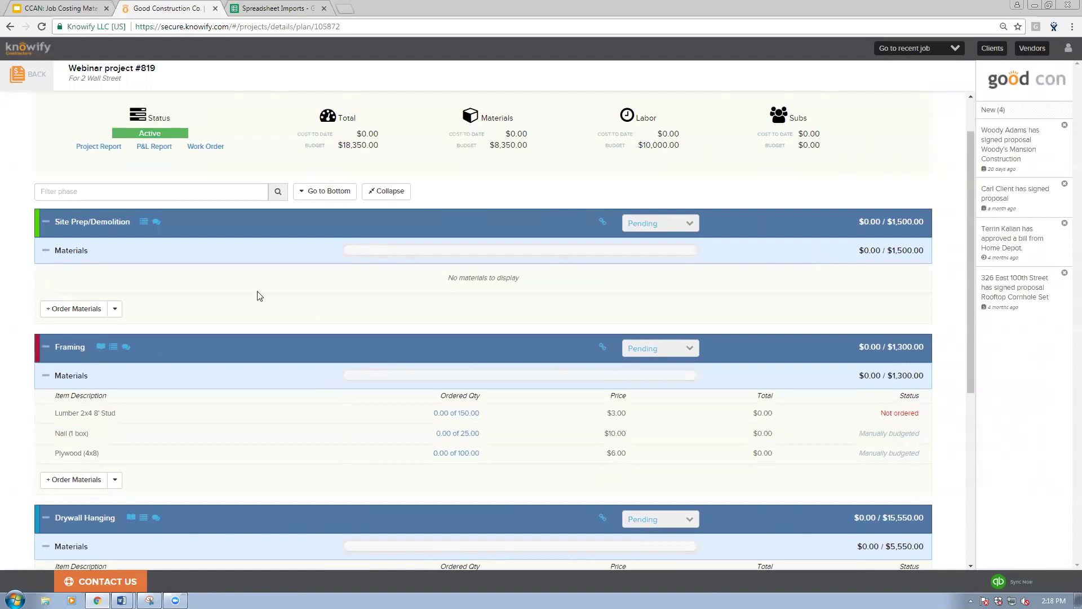
scroll(209, 290, "down", 1)
scroll(209, 290, "down", 1)
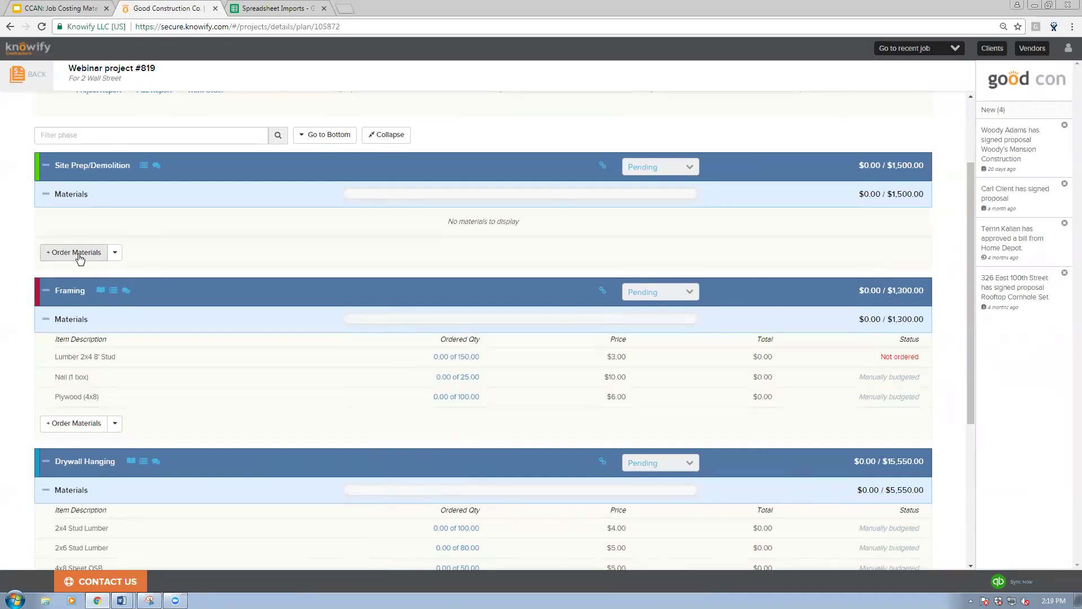
left_click(78, 253)
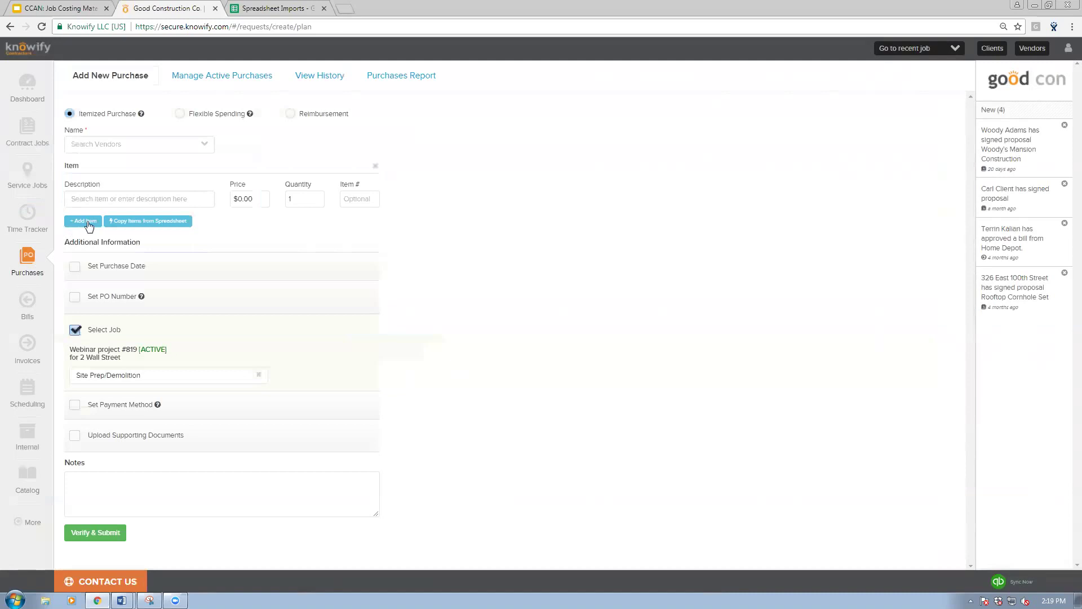
mouse_move(157, 404)
left_click(25, 261)
left_click(90, 75)
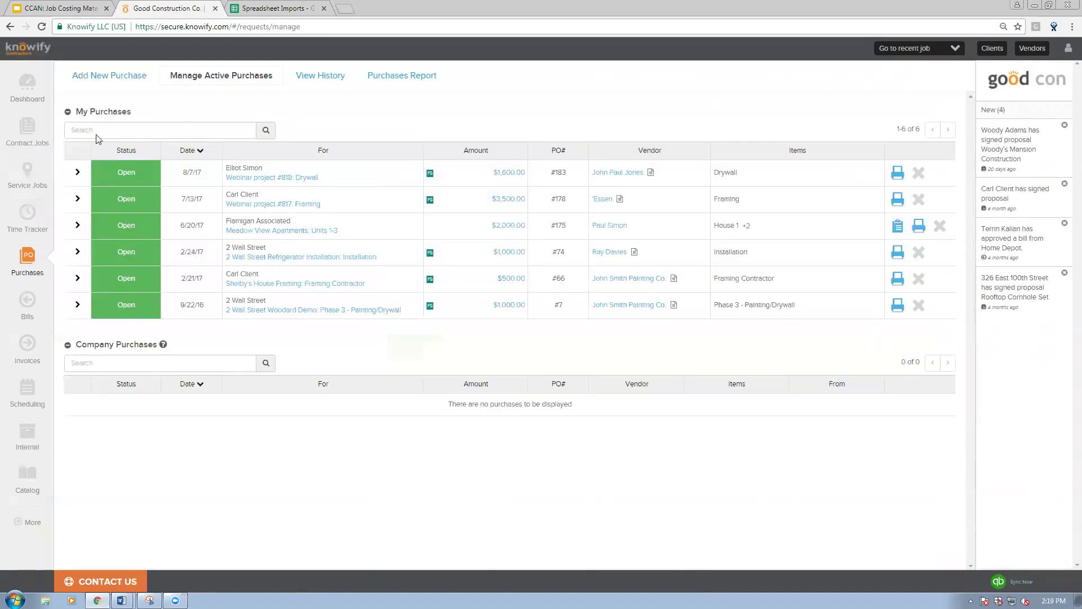
left_click(75, 330)
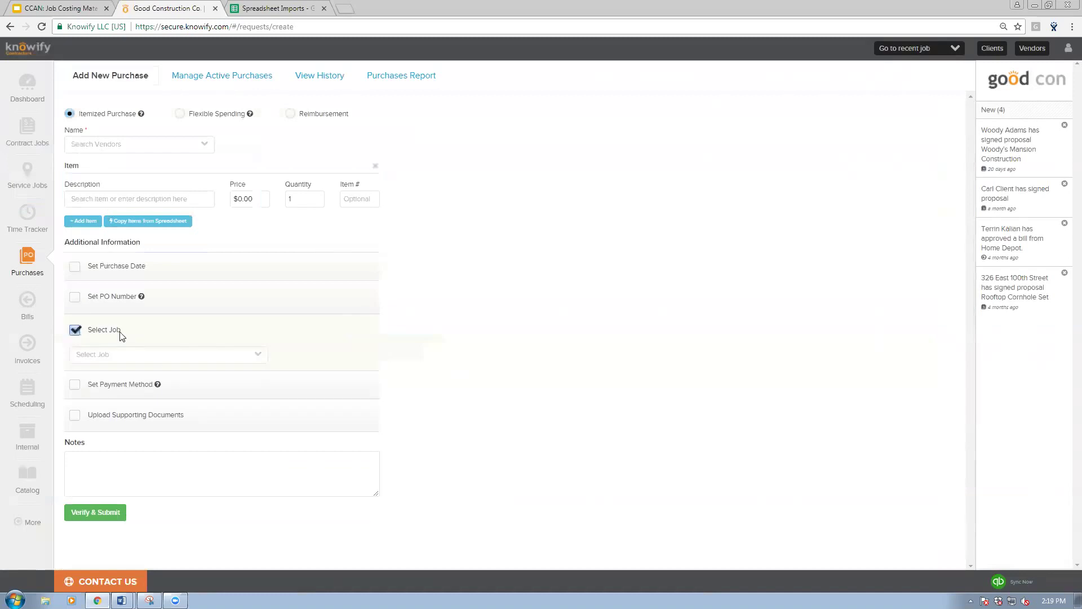
left_click(125, 351)
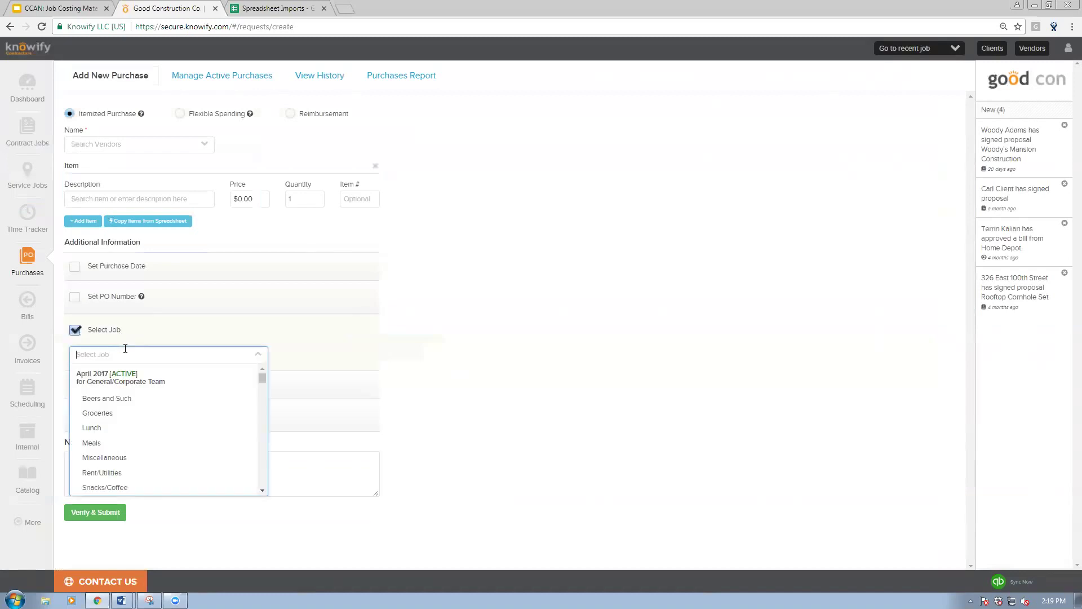
type("819")
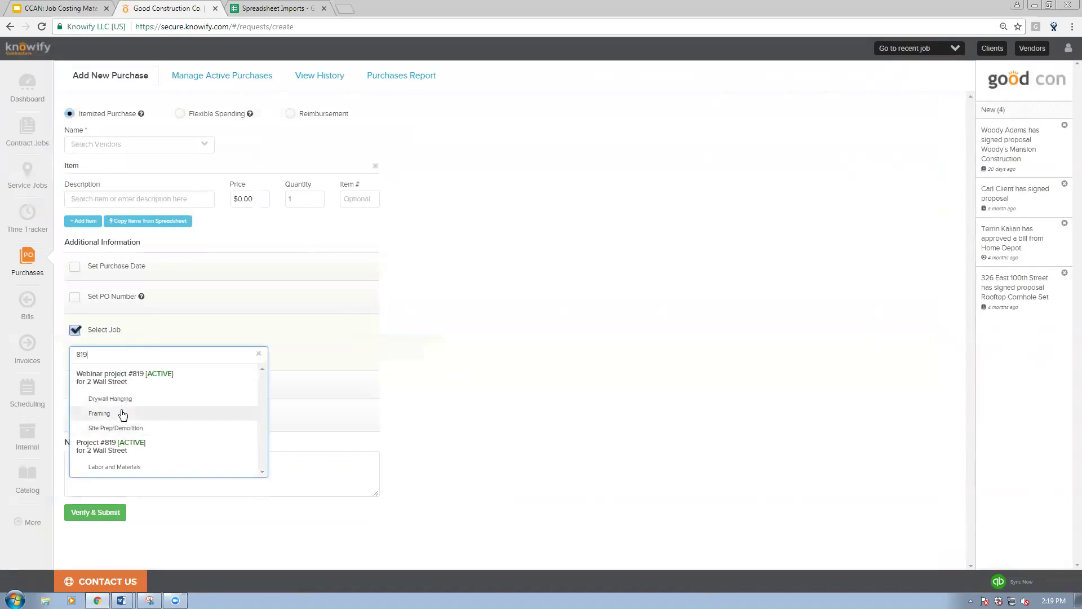
left_click(903, 49)
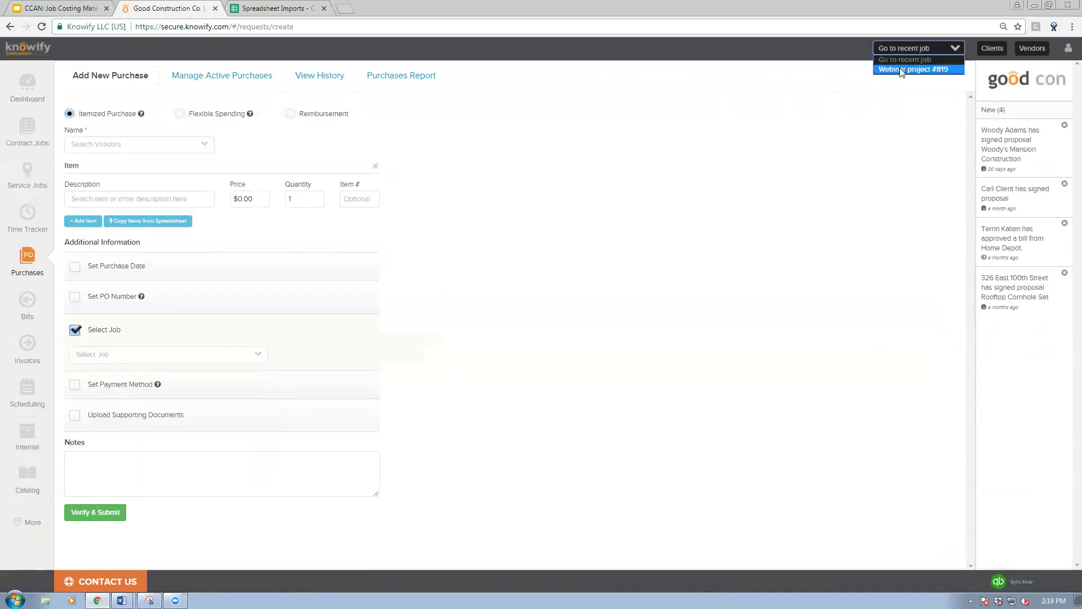
left_click(902, 69)
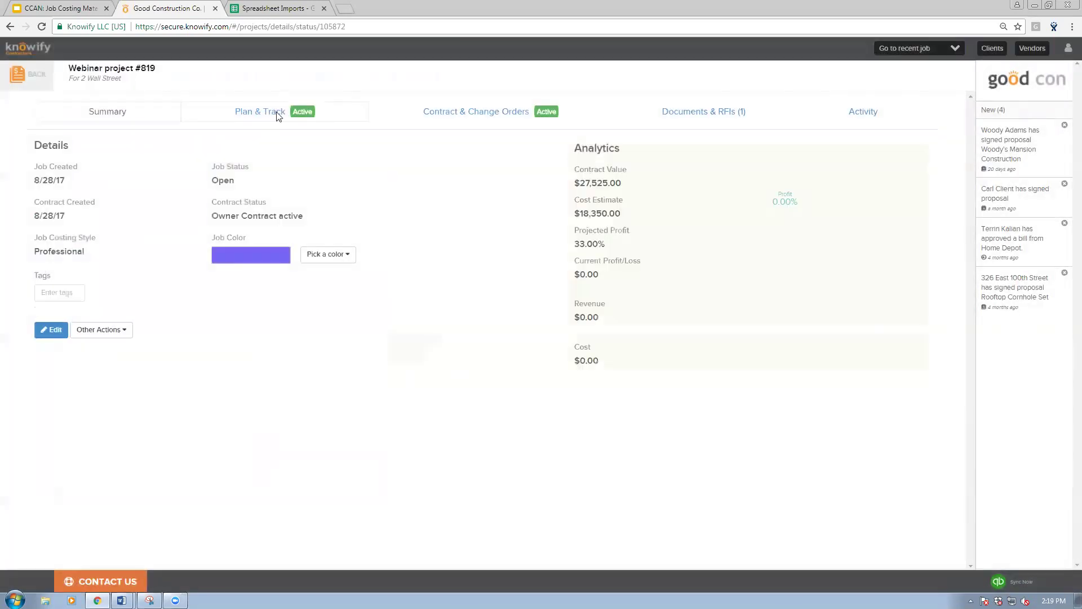
left_click(277, 115)
left_click(190, 327)
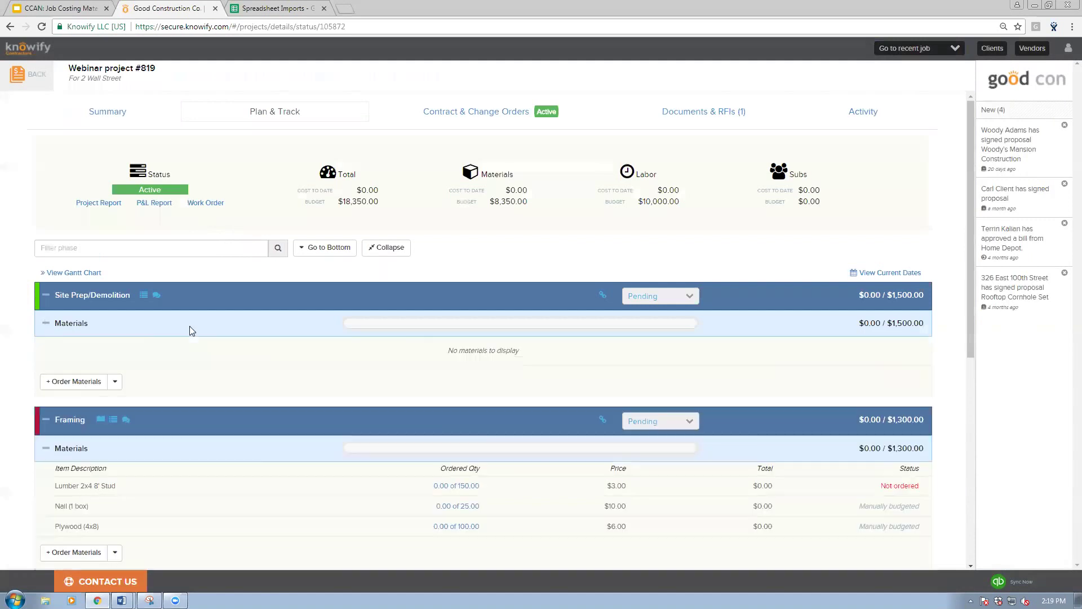
Step: Start a Site Prep/Demolition materials order with ABC Supply Corp. as the vendor
left_click(81, 382)
left_click(97, 143)
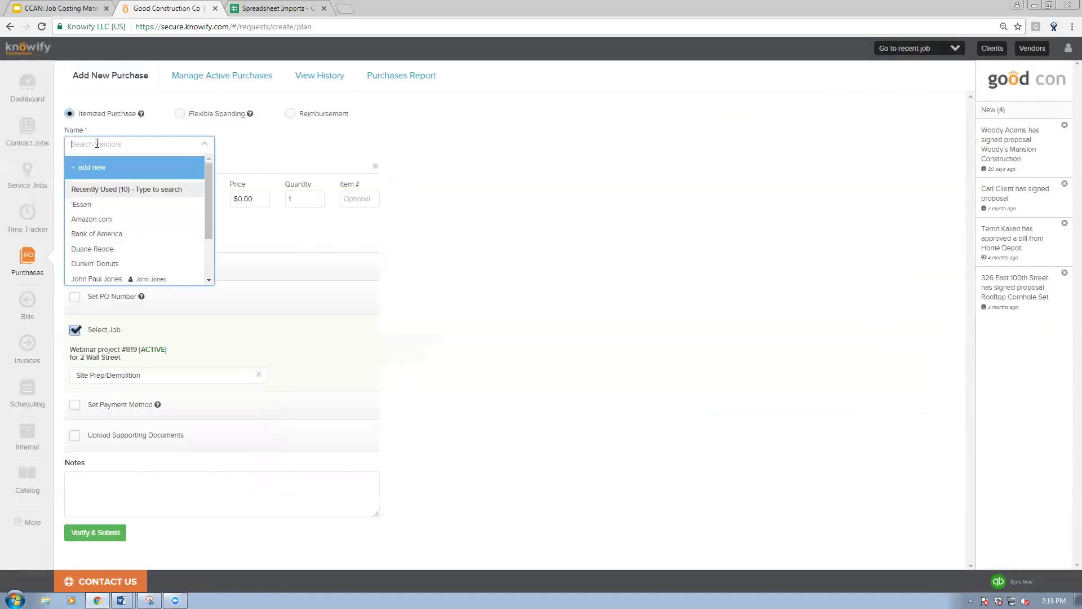
type("abc")
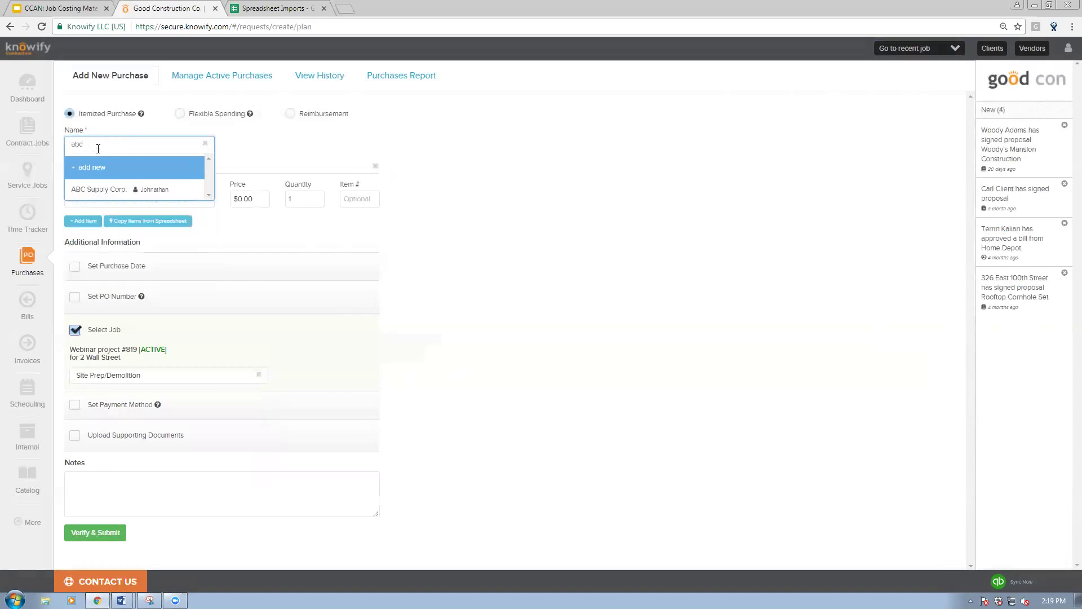
left_click(113, 190)
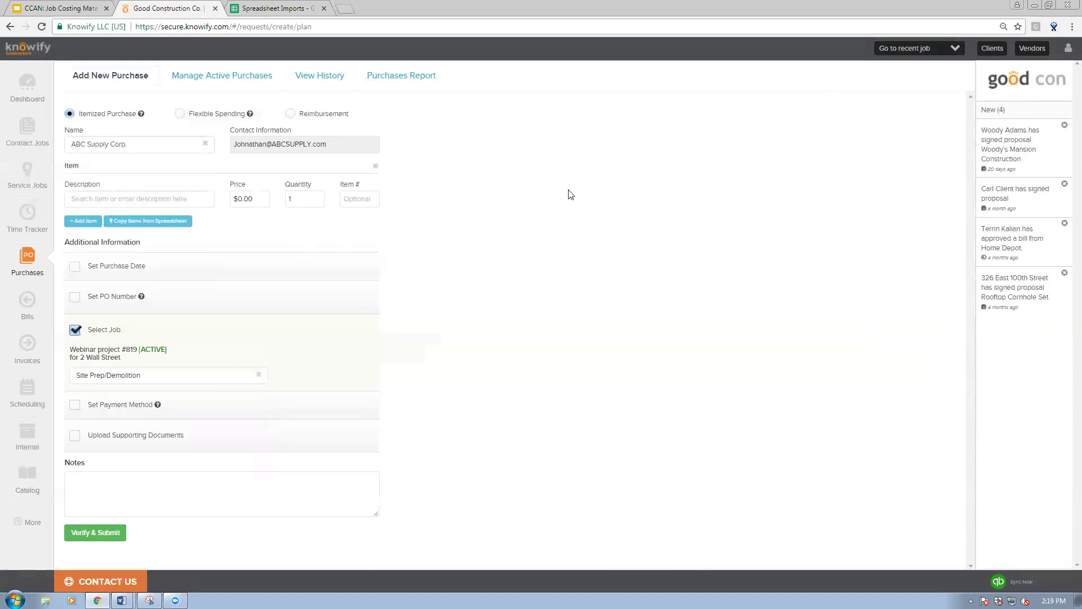
Step: Add the item Paint (5 gal) at $15.00 with quantity 10, totalling $150.00
left_click(193, 199)
type("Paint")
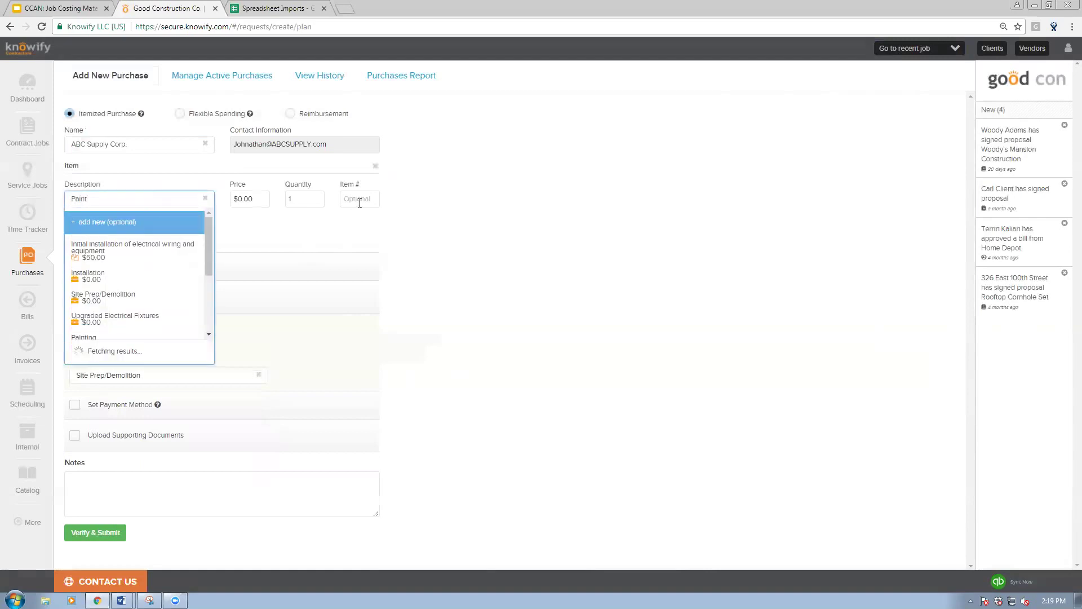
left_click(113, 248)
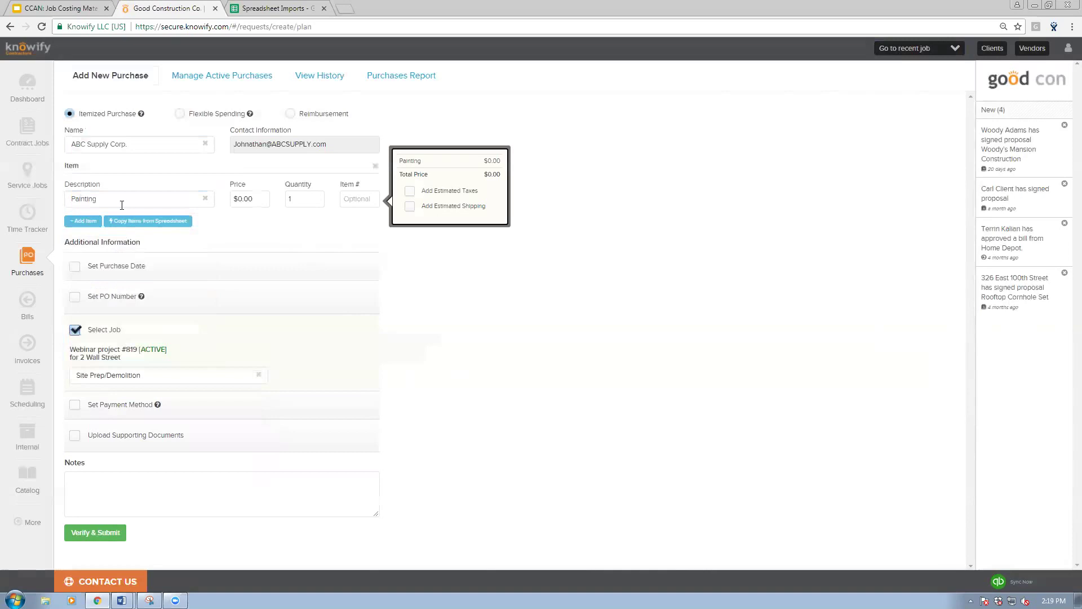
left_click(158, 201)
type("P")
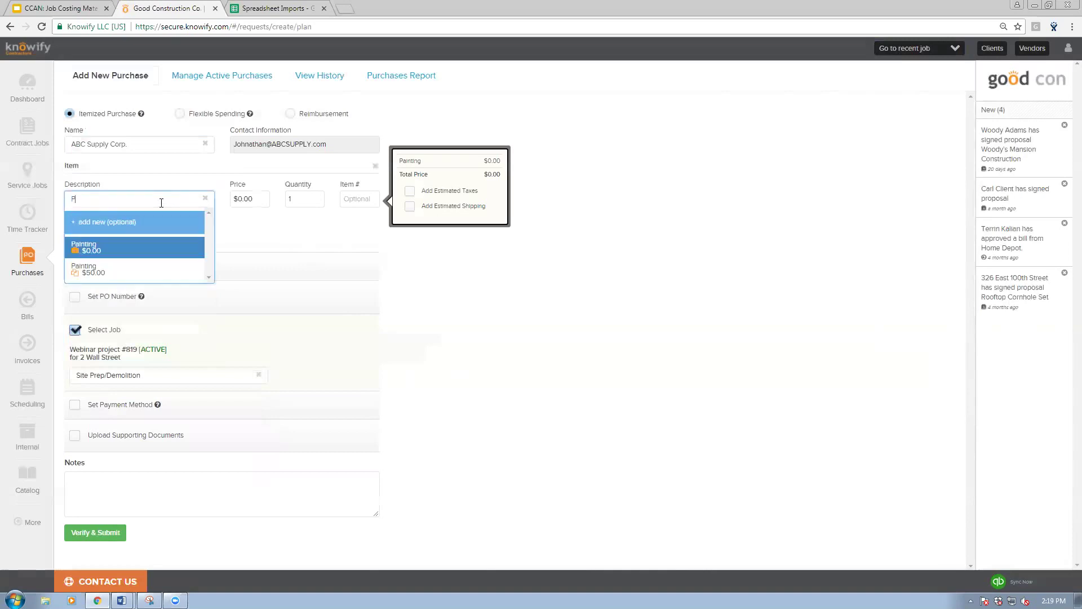
type("Aint (5 gal")
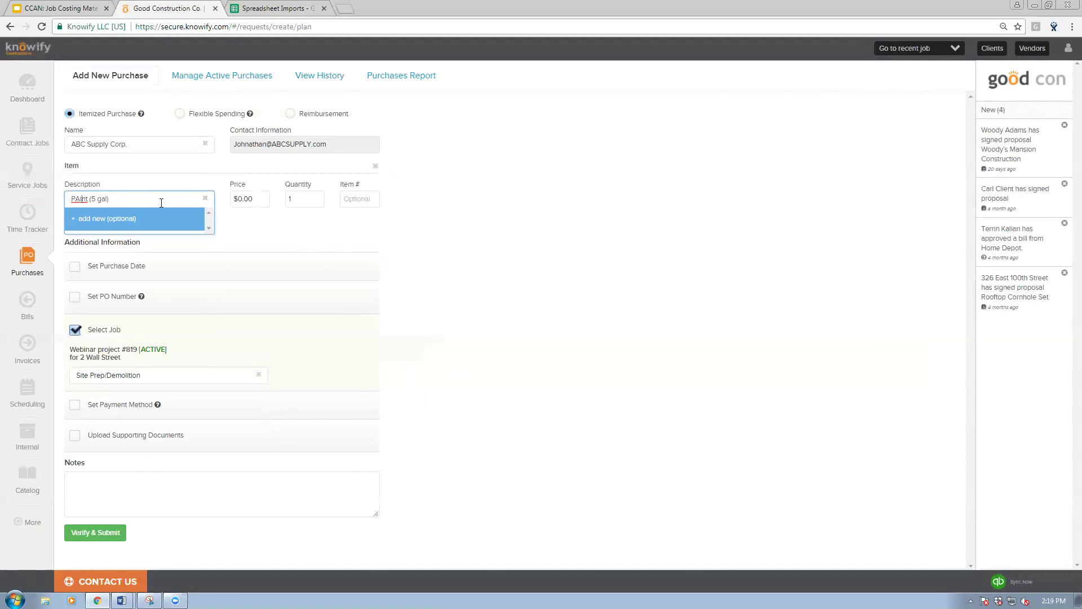
type(")")
key("Tab")
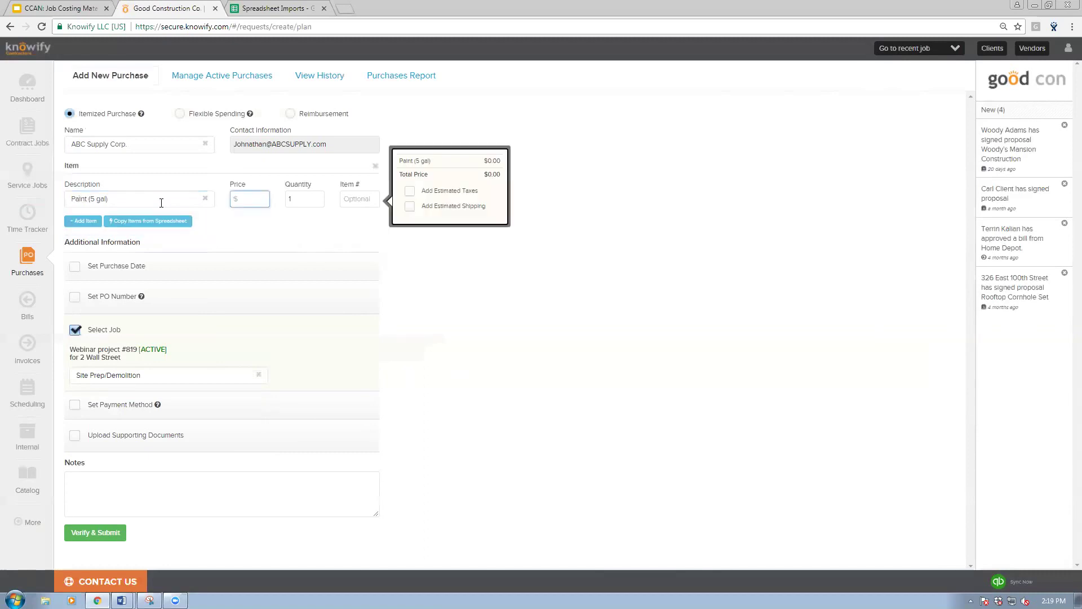
key("Tab")
key("BackSpace")
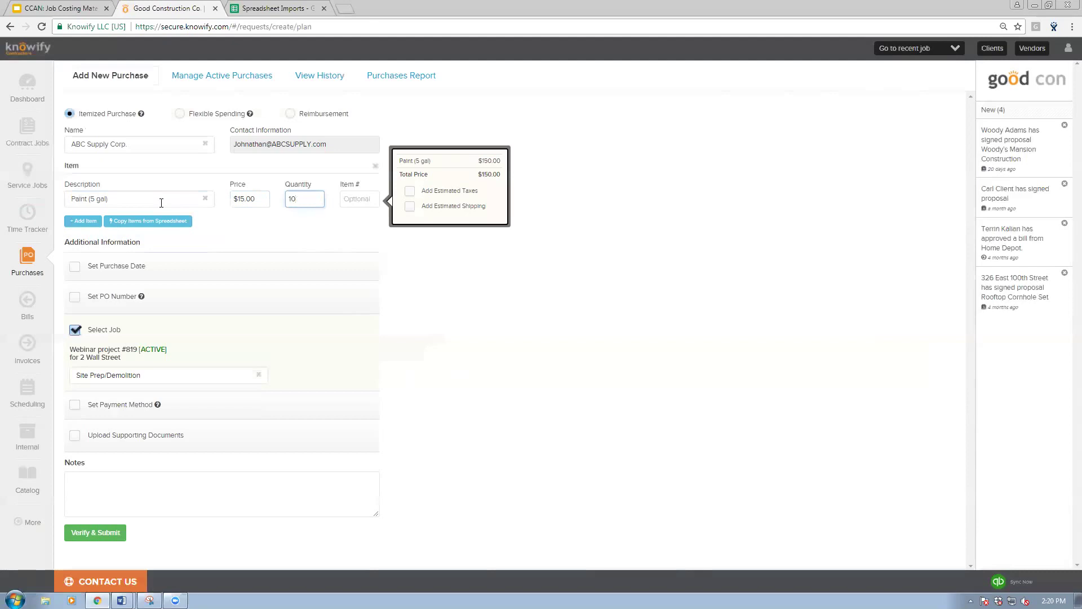
left_click(184, 210)
Step: Preview and cancel the spreadsheet item import, then set payment to Vendor will invoice
left_click(180, 225)
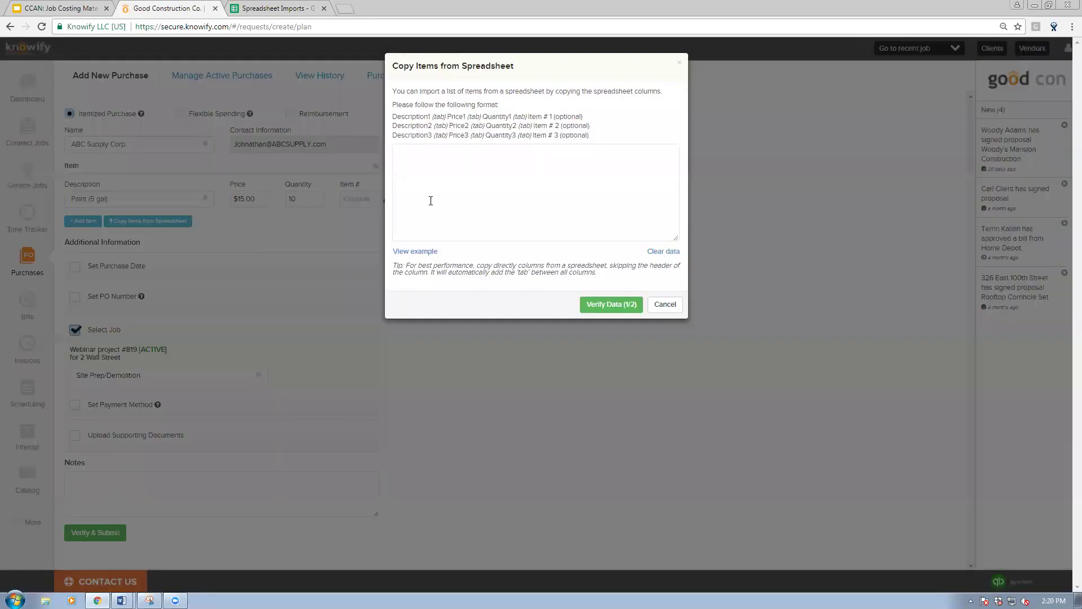
left_click(427, 252)
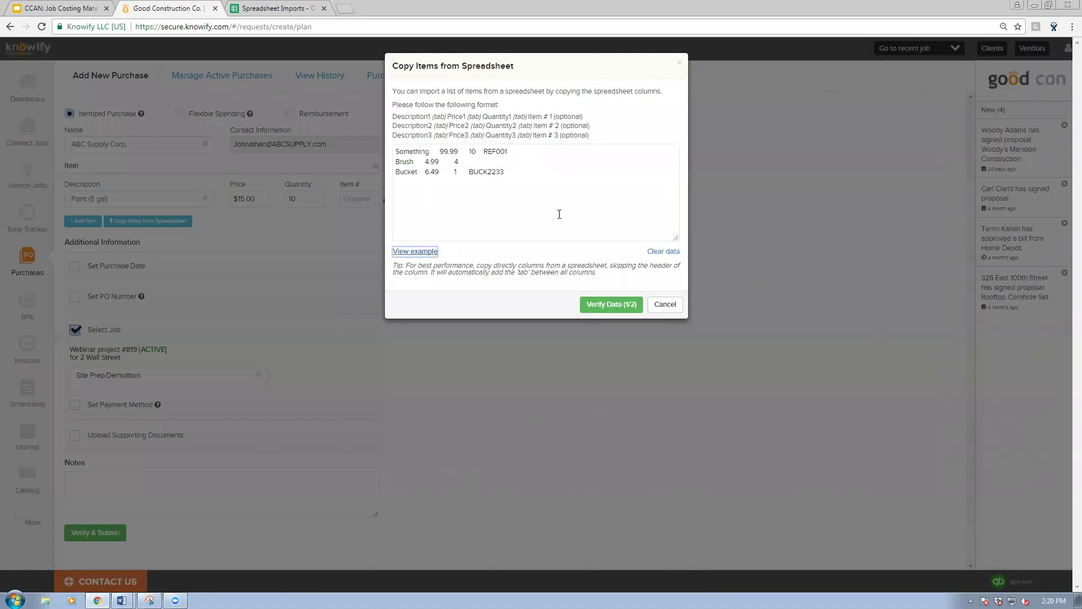
left_click(665, 307)
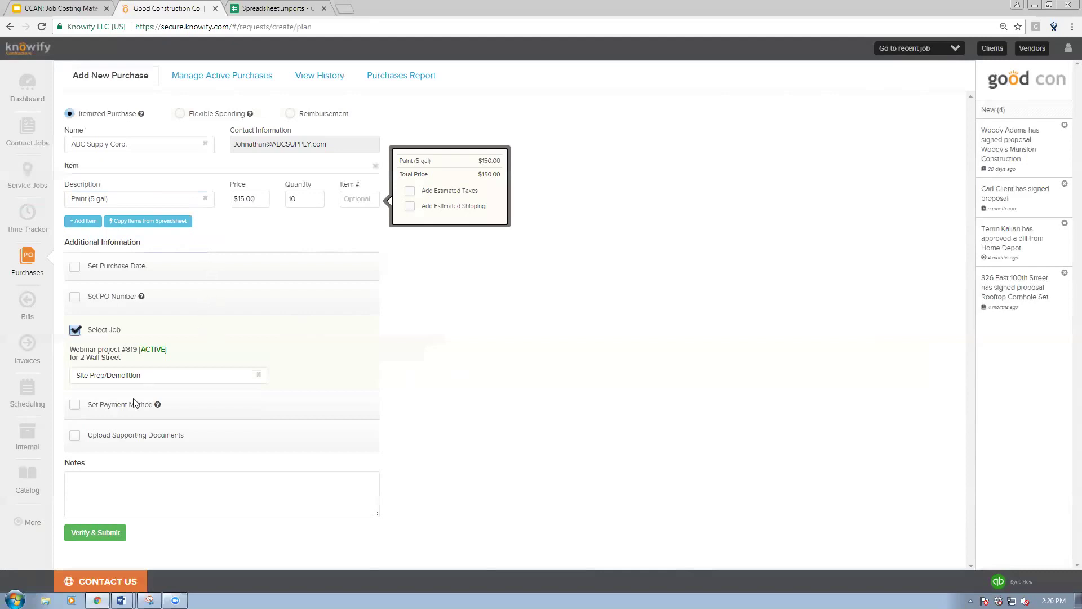
left_click(77, 406)
scroll(130, 412, "down", 1)
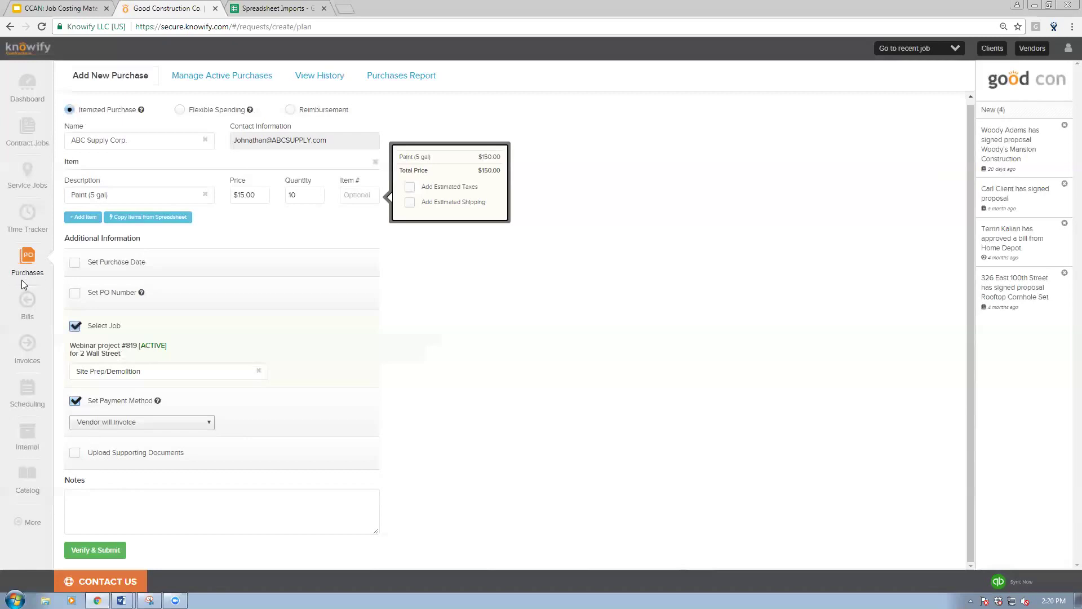
Step: Enable supporting document upload and change the vendor from ABC Supply Corp. to Home Depot
left_click(75, 452)
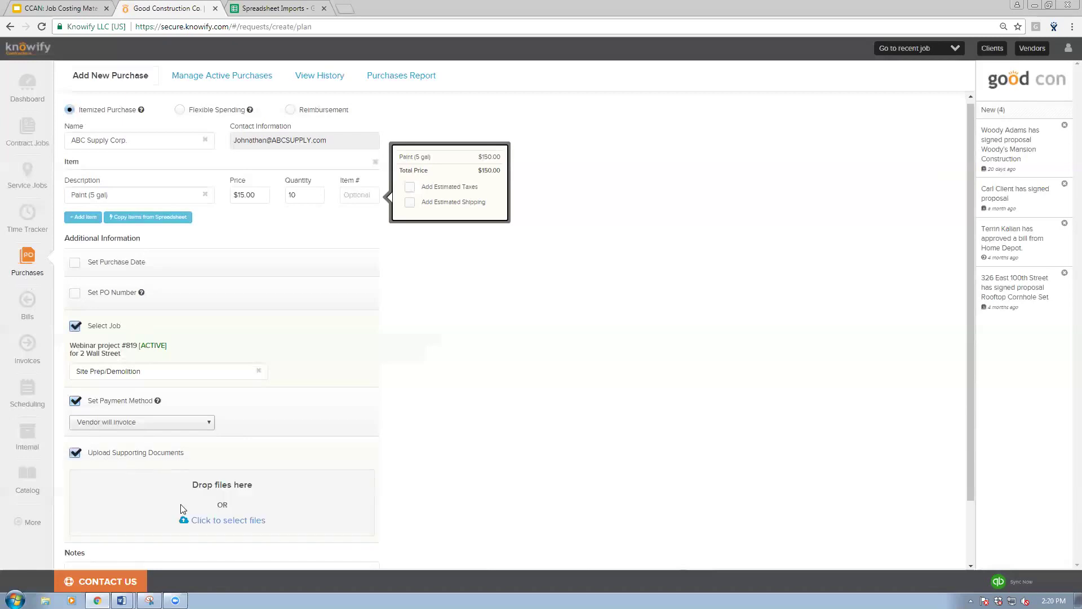
scroll(124, 236, "up", 1)
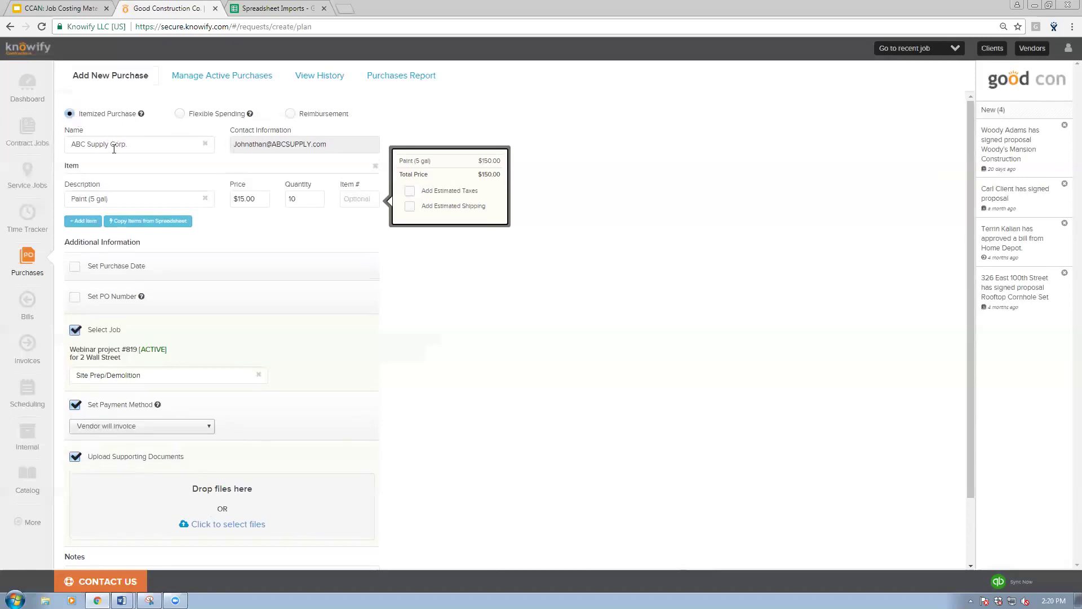
left_click(205, 144)
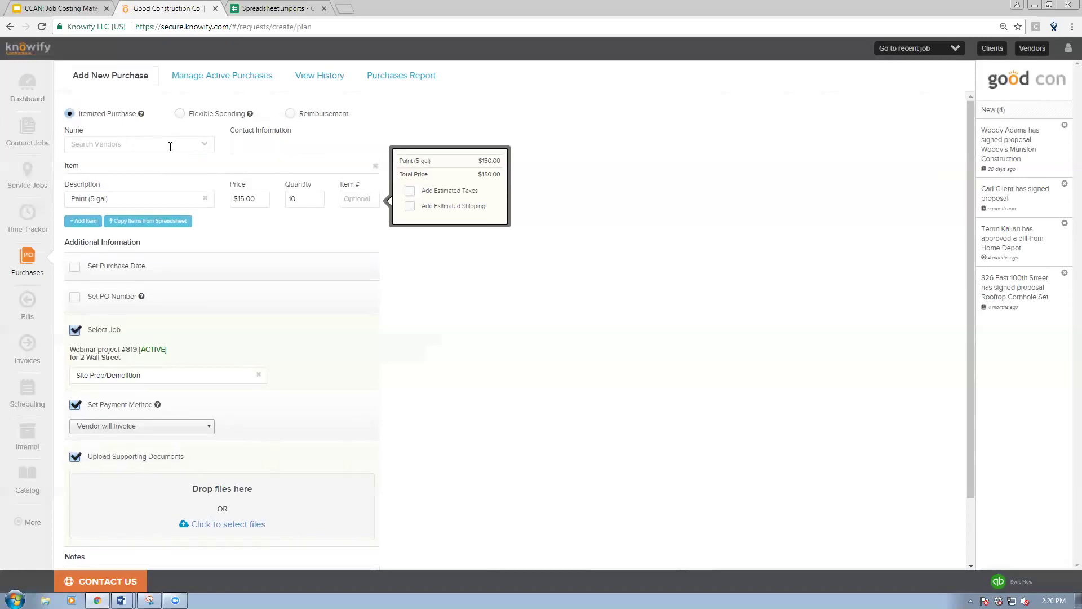
left_click(170, 146)
type("home de")
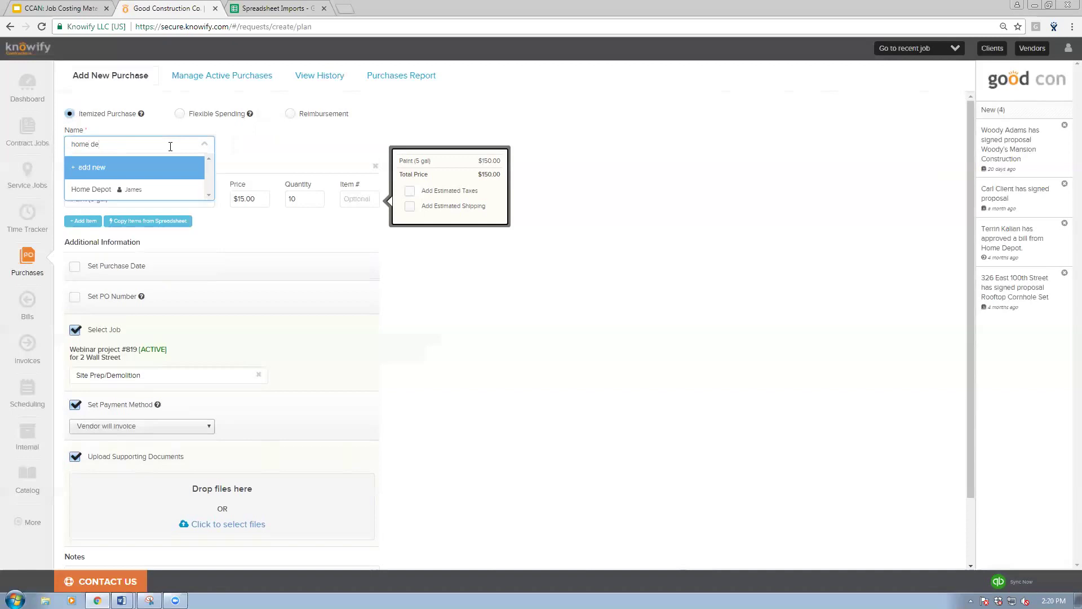
left_click(149, 189)
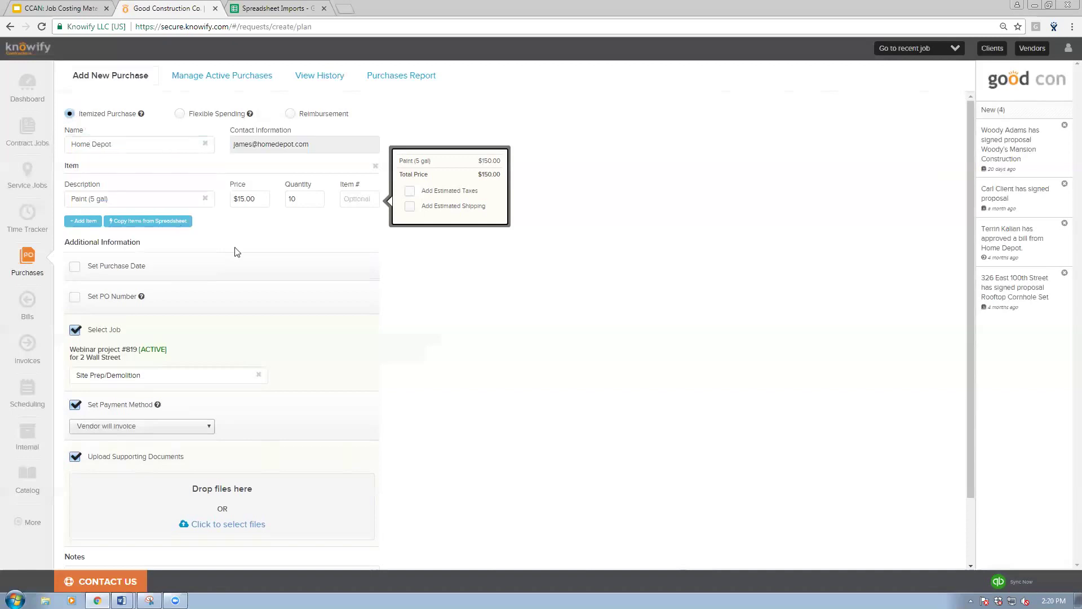
Step: Turn off supporting document upload and send the order to Verify & Submit
scroll(305, 456, "down", 1)
scroll(305, 455, "down", 1)
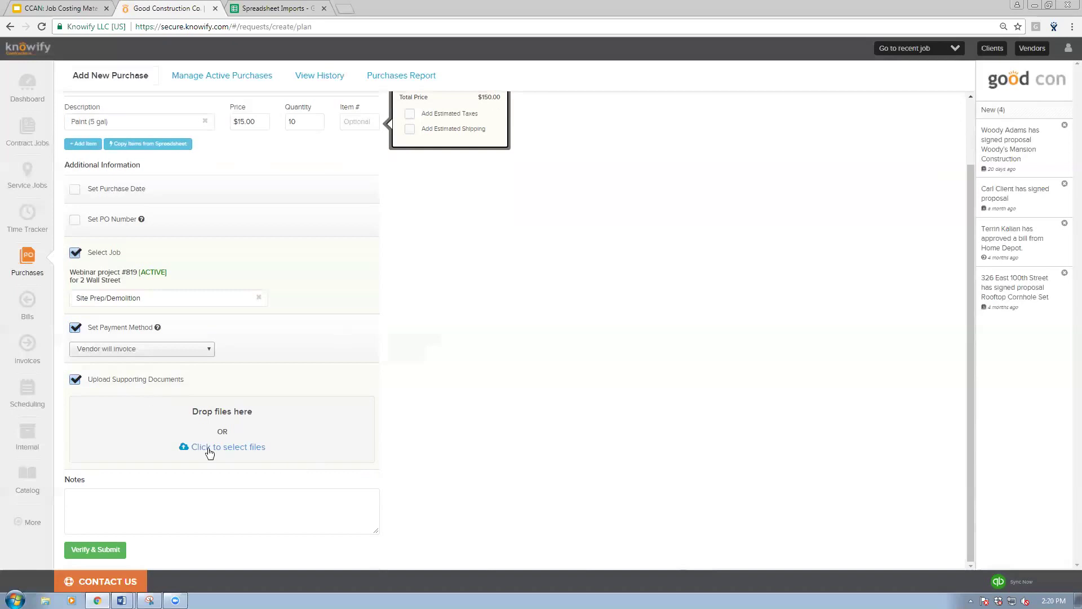
left_click(68, 381)
left_click(116, 555)
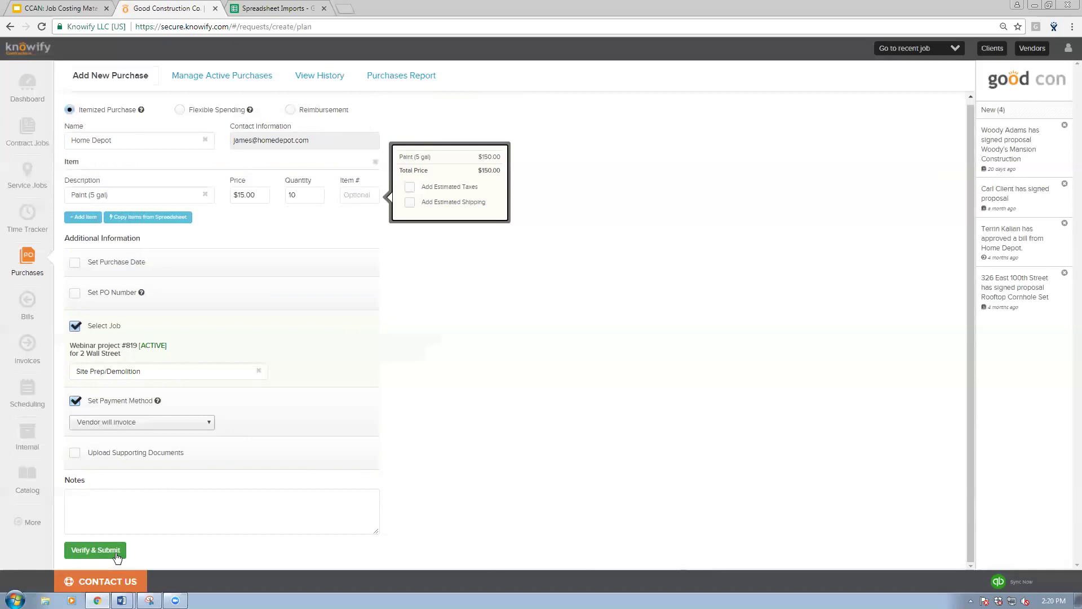
Step: Submit the Home Depot paint purchase as PO #189 and dismiss the confirmation
left_click(117, 554)
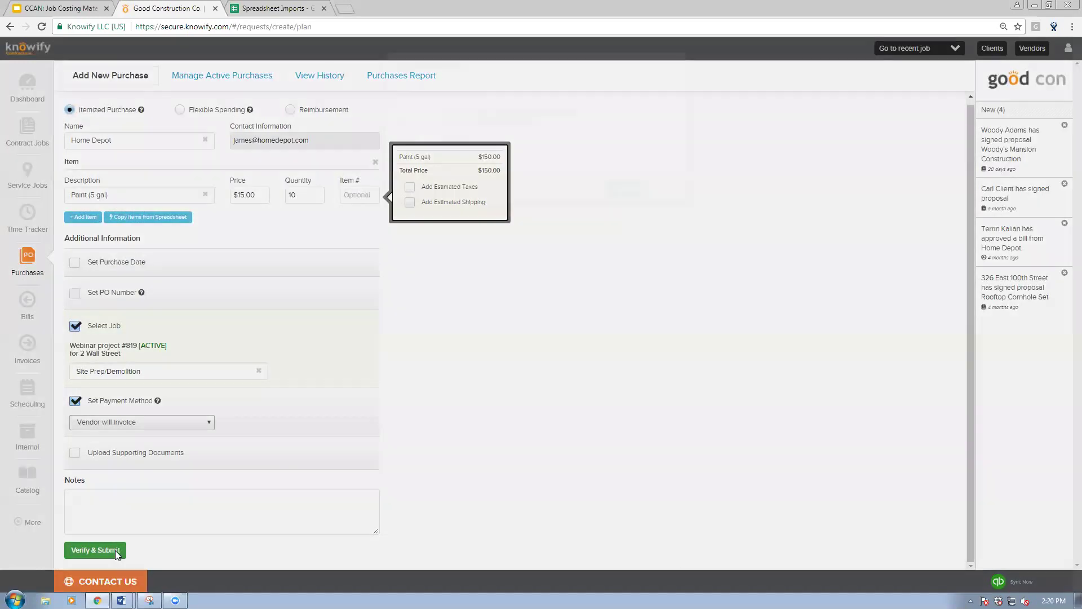
left_click(643, 192)
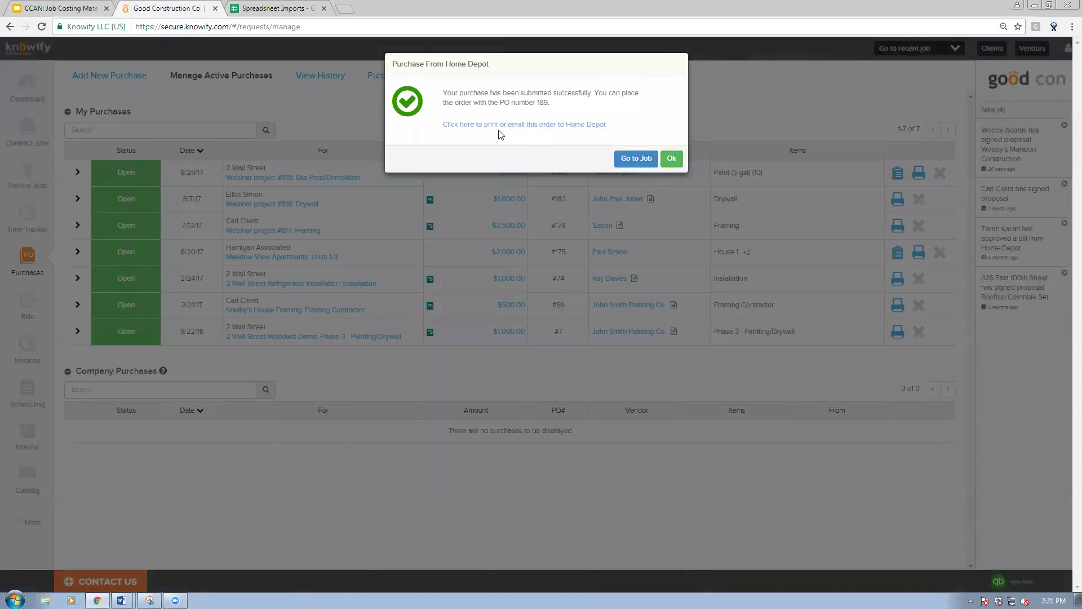
left_click(672, 158)
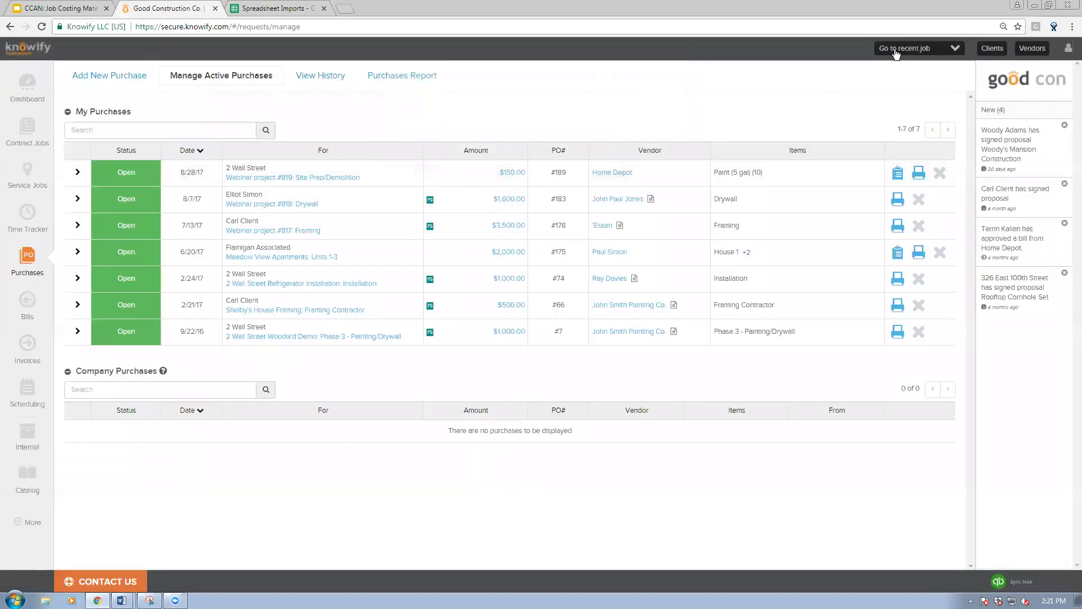
left_click(896, 49)
Step: Go to Webinar project #819's Plan & Track and order materials for the Framing phase
left_click(896, 67)
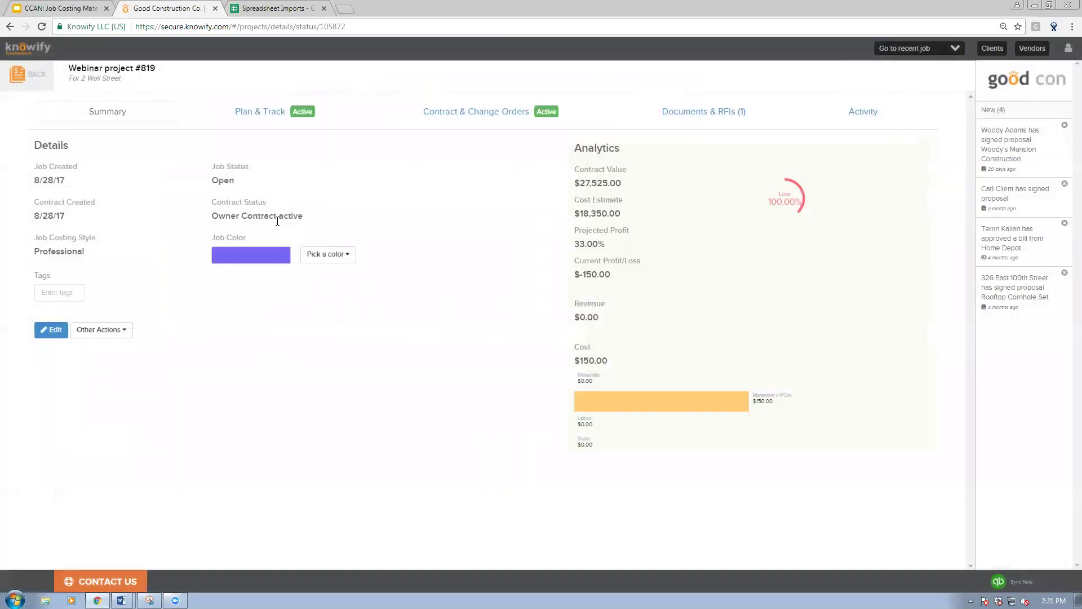
left_click(254, 116)
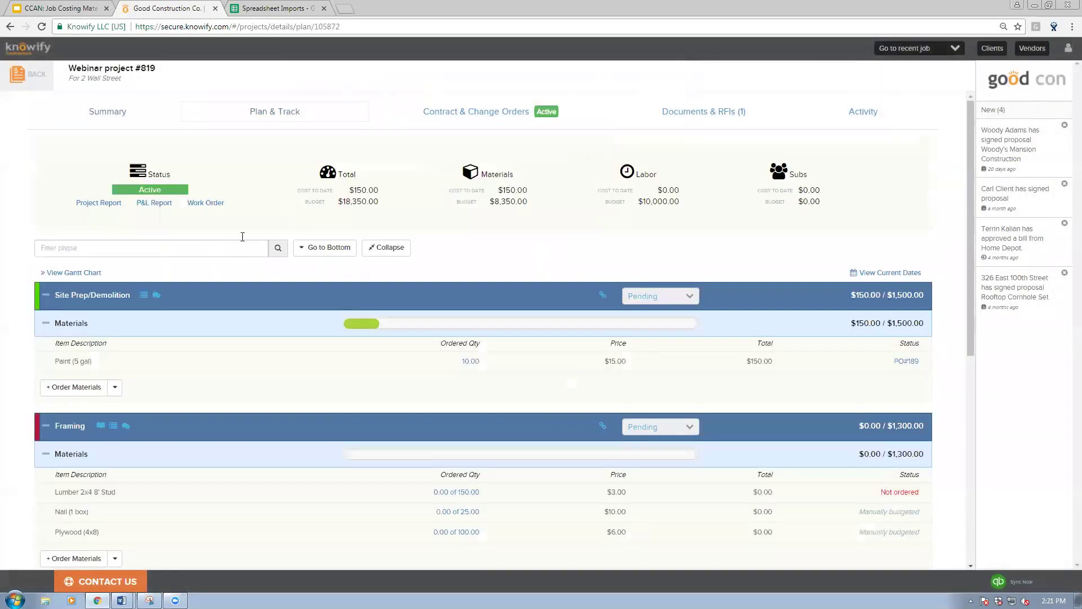
scroll(231, 223, "down", 3)
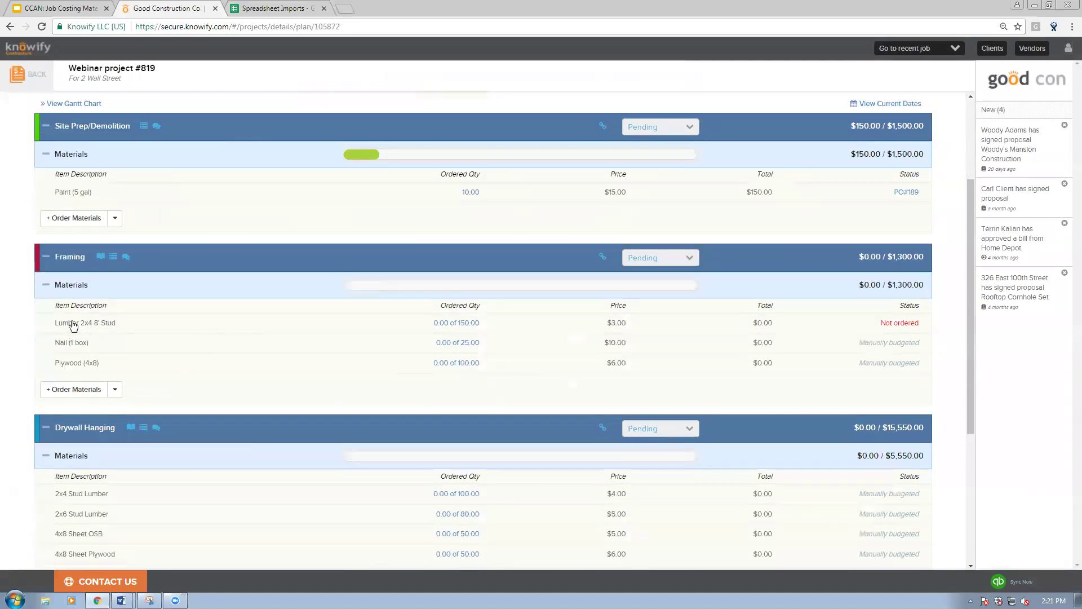
left_click(84, 391)
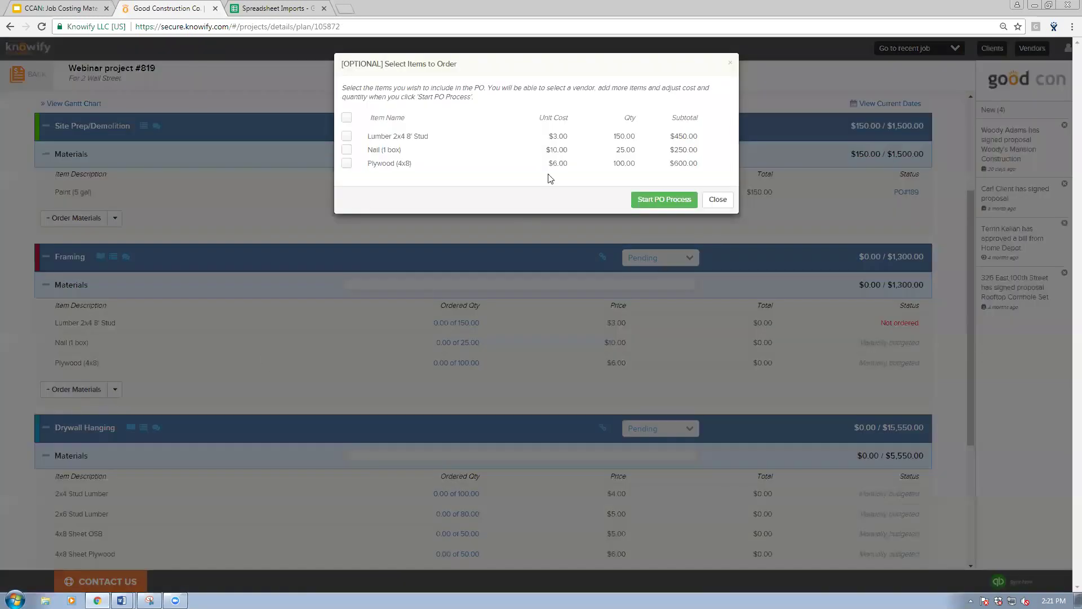
Step: Start a Framing purchase order with Lumber 2x4 8' Stud and Plywood (4x8)
left_click(347, 137)
left_click(347, 164)
left_click(660, 200)
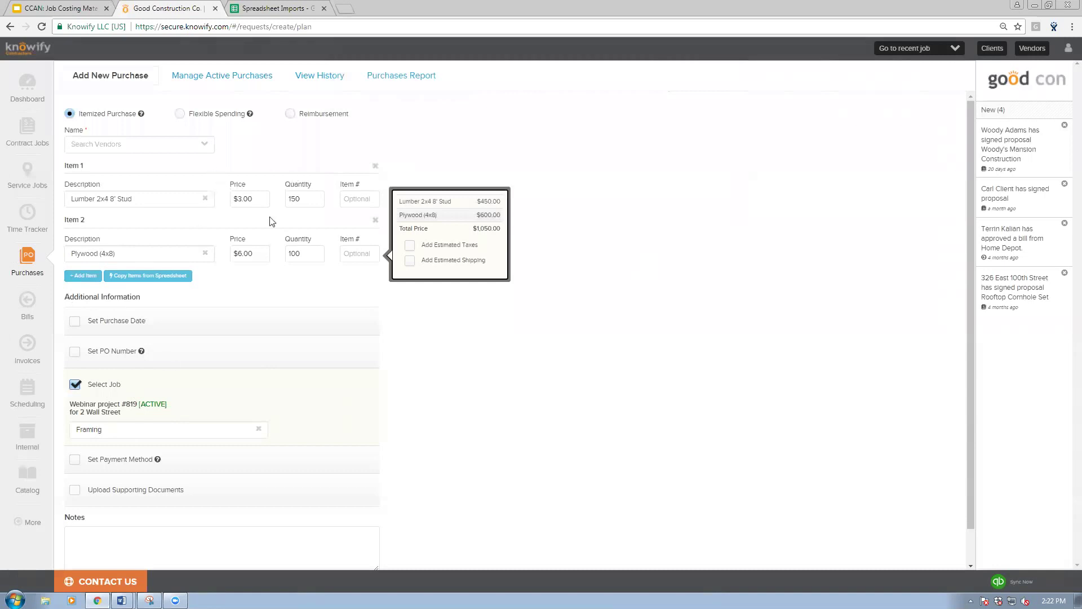
Step: Set the lumber quantity to 100 and choose ABC Supply Corp. as the vendor
left_click(304, 200)
key("ctrl+a")
type("100")
left_click(163, 142)
type("abc")
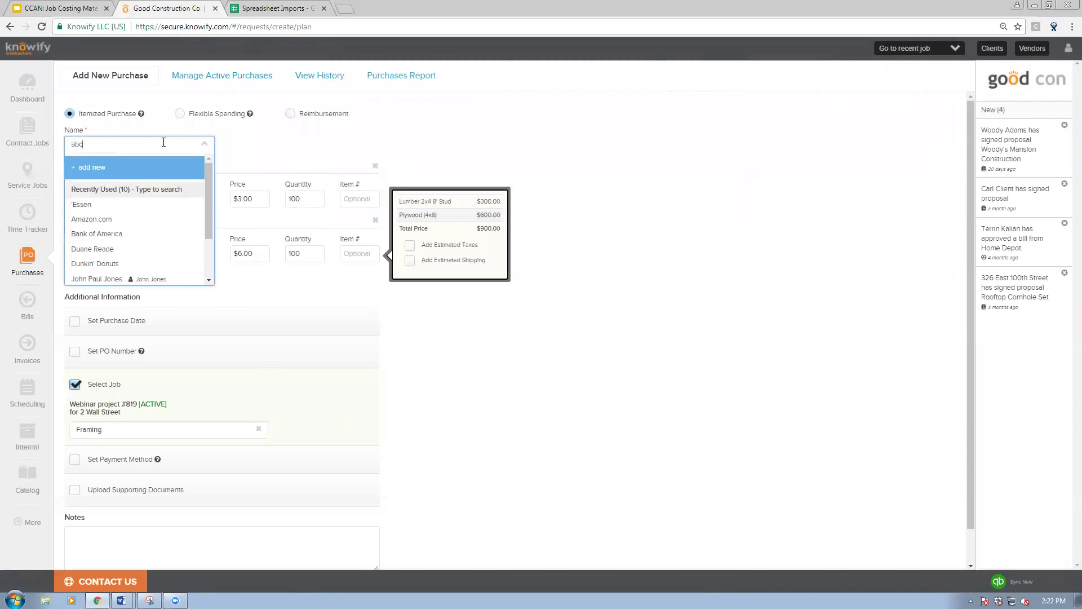
left_click(129, 192)
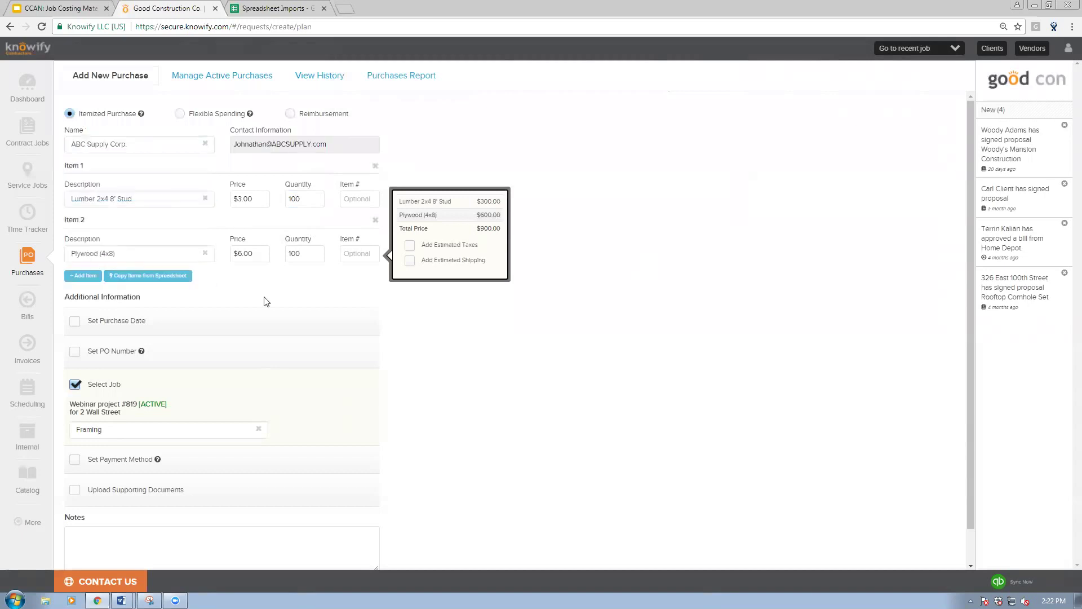
scroll(176, 409, "down", 1)
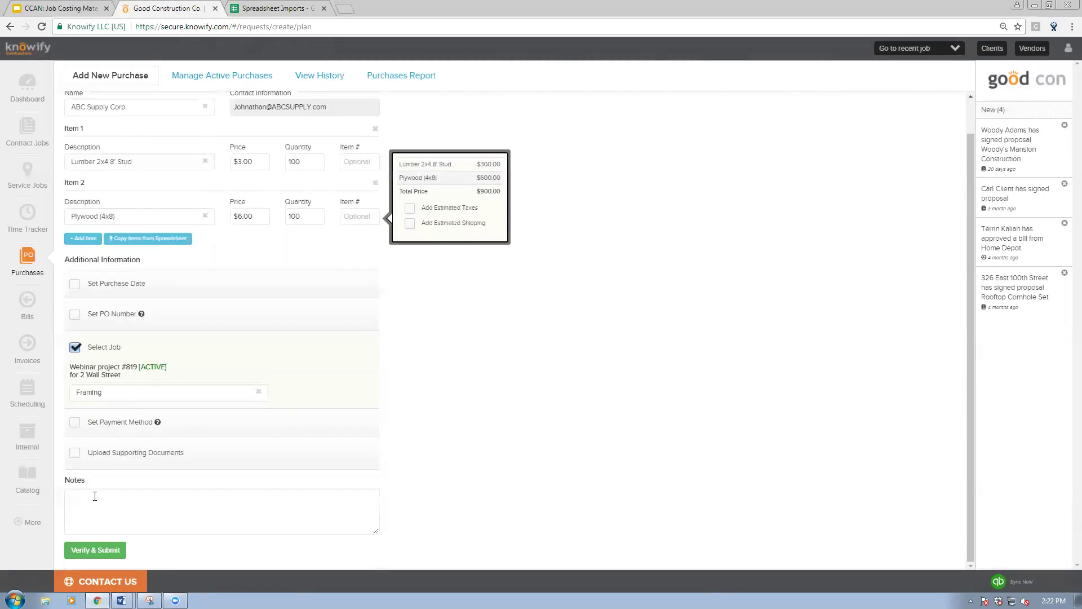
Step: Submit the Framing order to ABC Supply Corp. as PO #190 and open its print/email preview
left_click(94, 554)
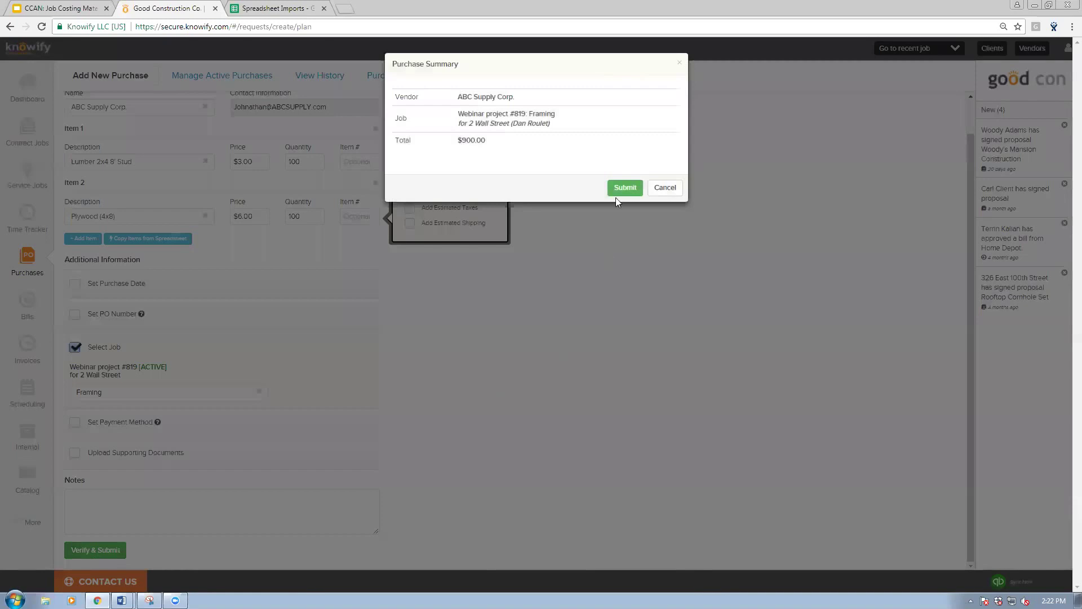
left_click(621, 188)
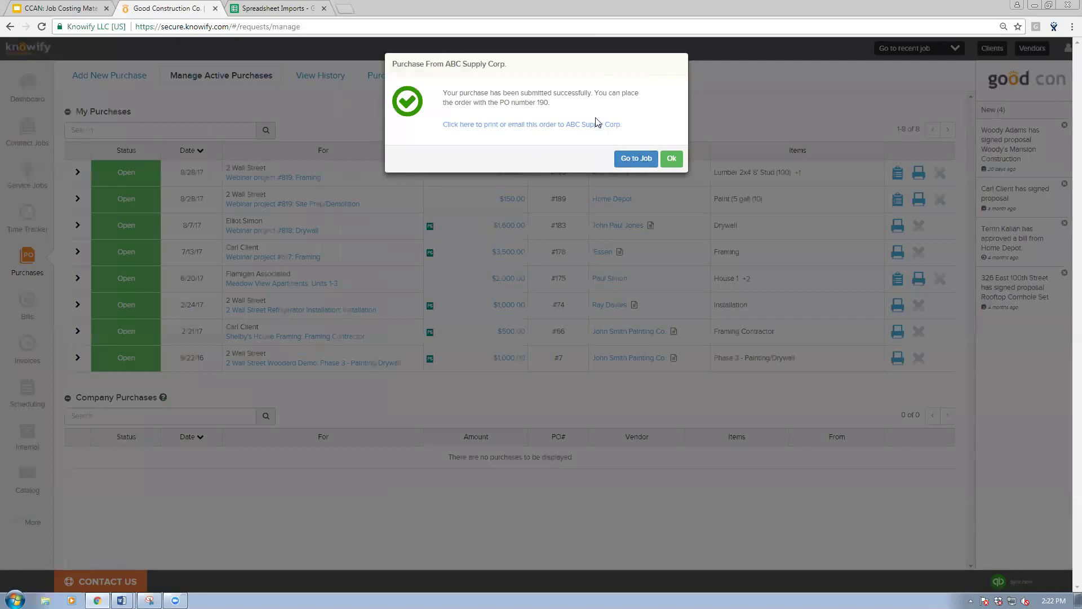
left_click(586, 125)
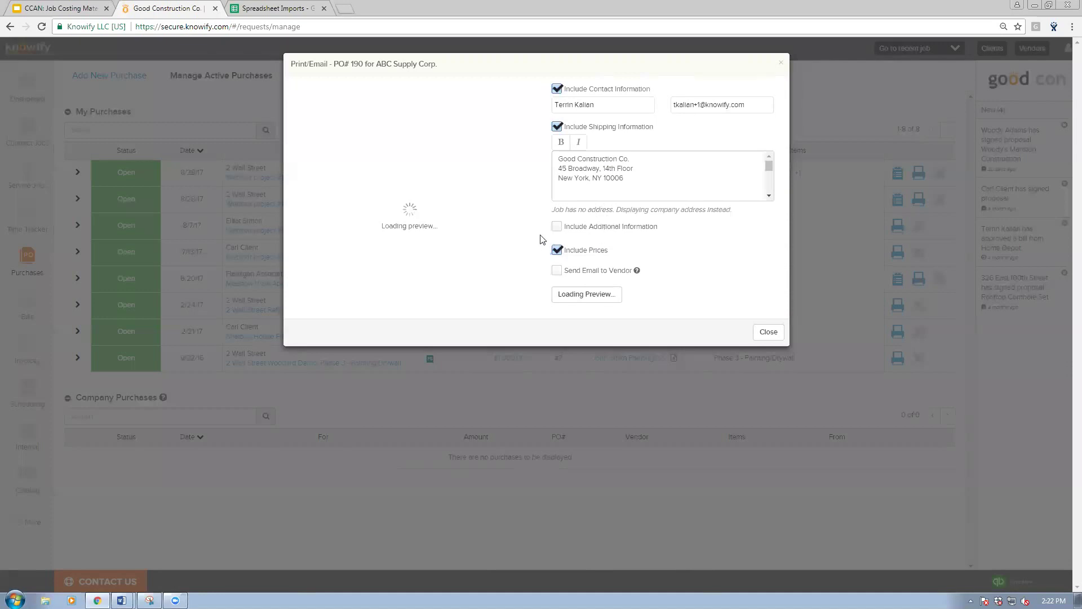
Step: Email PO #190 to ABC Supply Corp. without prices, noting 'Please give best quote for shipping by September 1st'
left_click(557, 271)
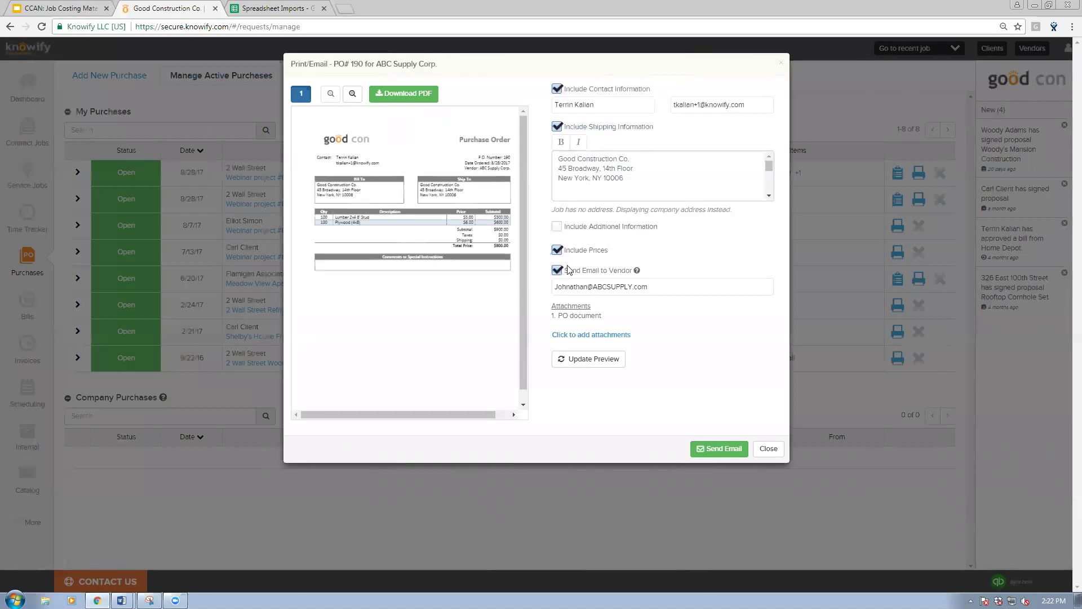
left_click(558, 251)
left_click(589, 360)
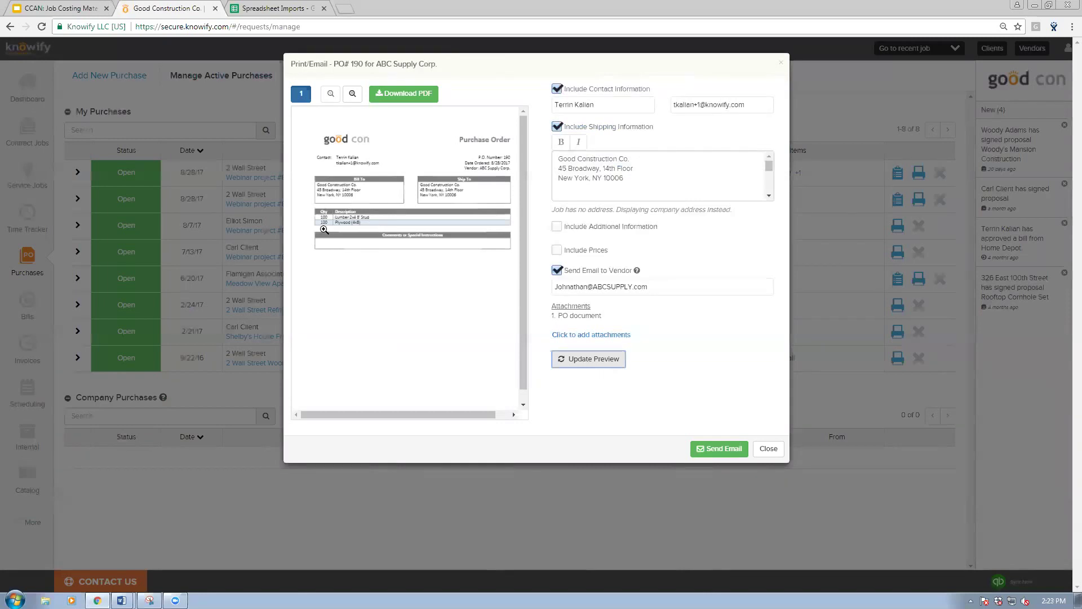
left_click(556, 226)
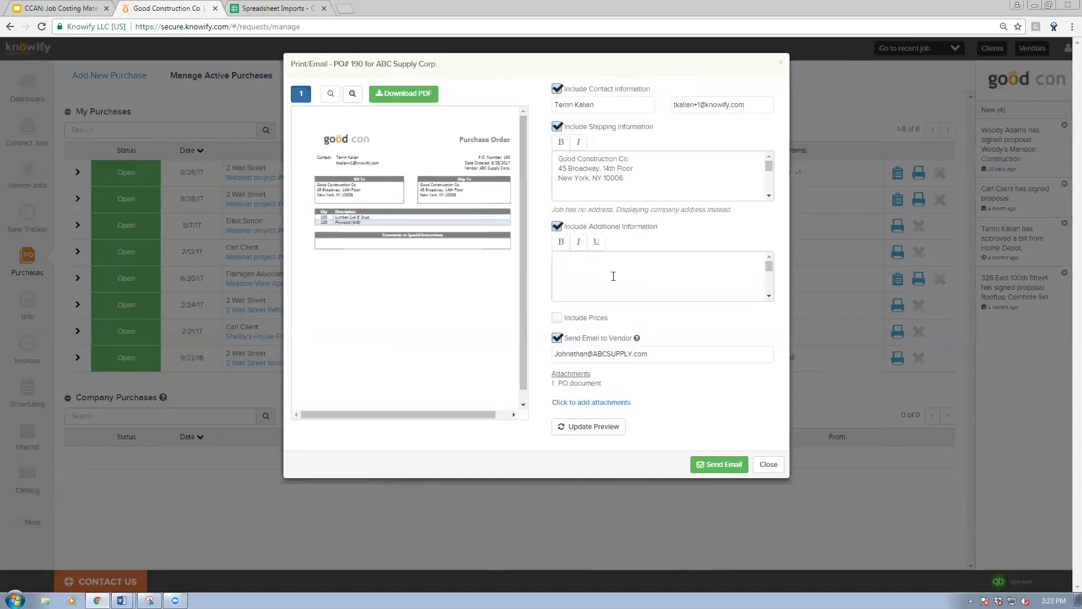
left_click(613, 276)
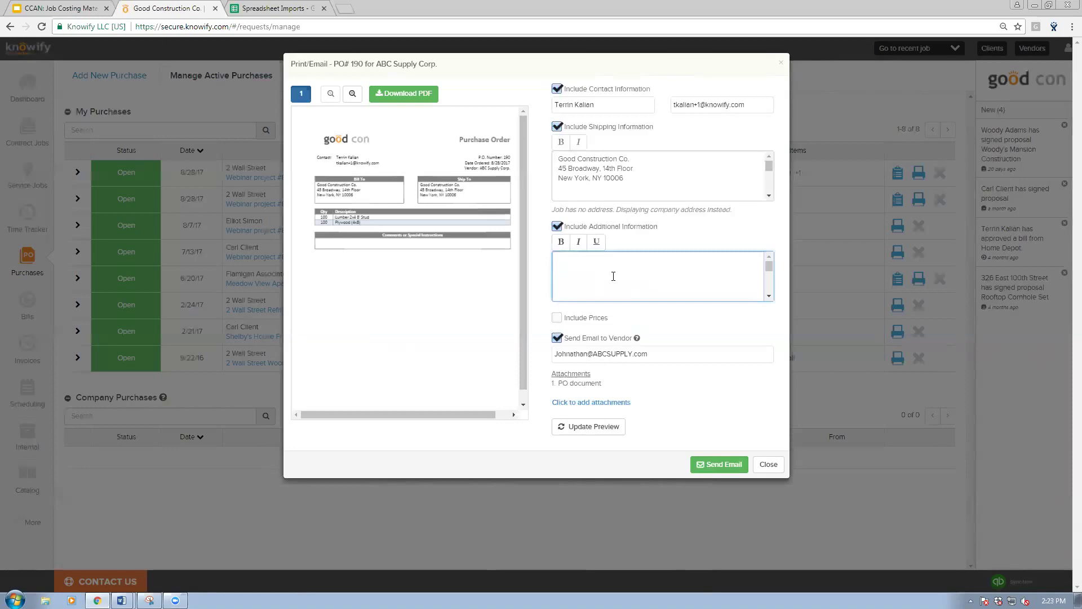
type("Please give best quote for shipping by September 1st")
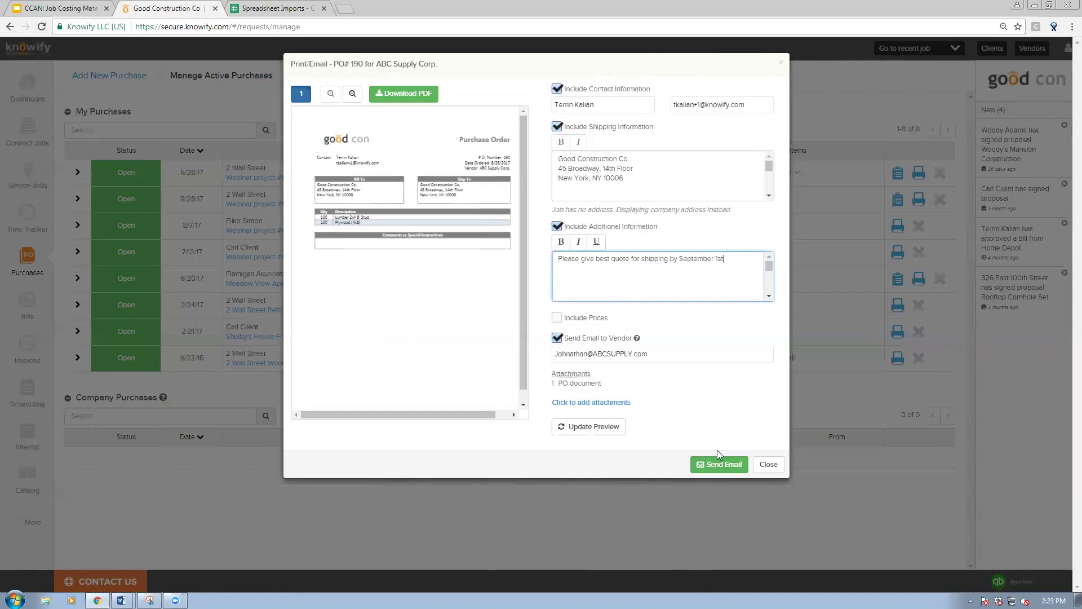
left_click(761, 463)
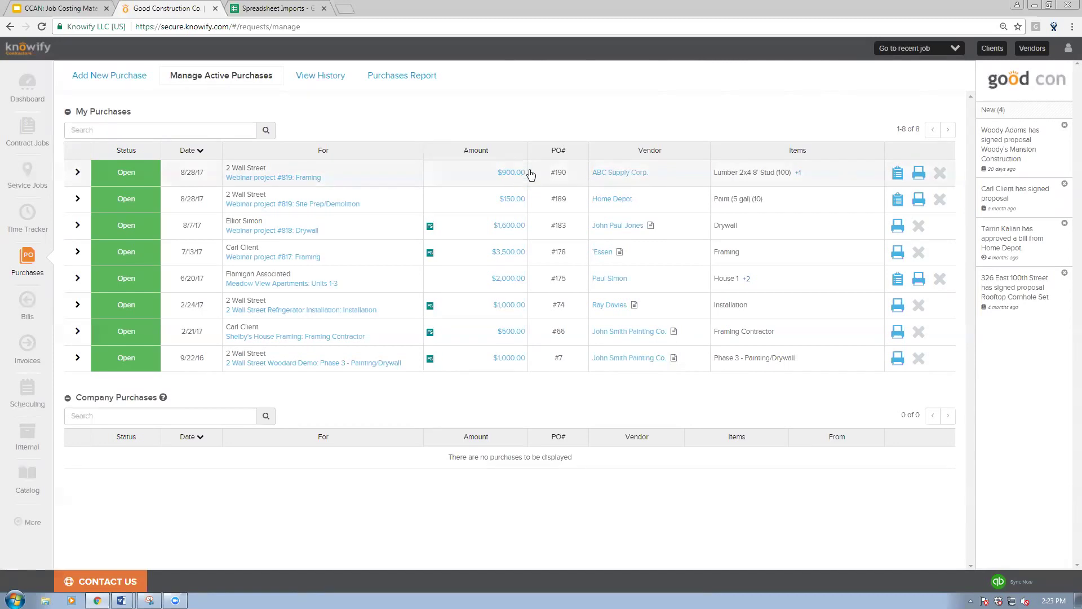
Step: Mark PO #190's 100 Lumber 2x4 8' Stud and PO #189's paint as fully received
left_click(896, 171)
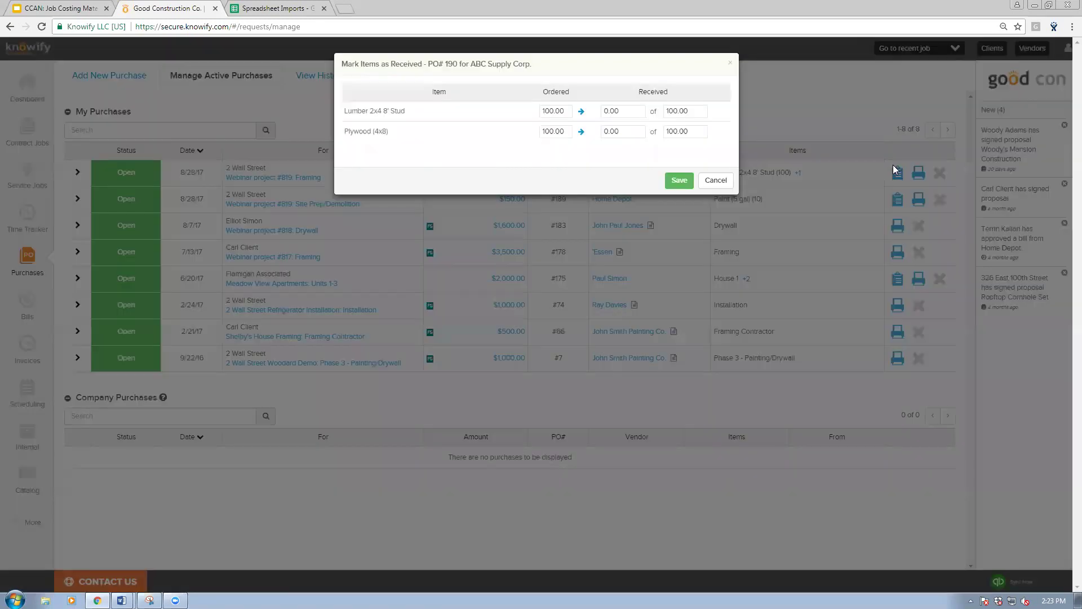
left_click(581, 114)
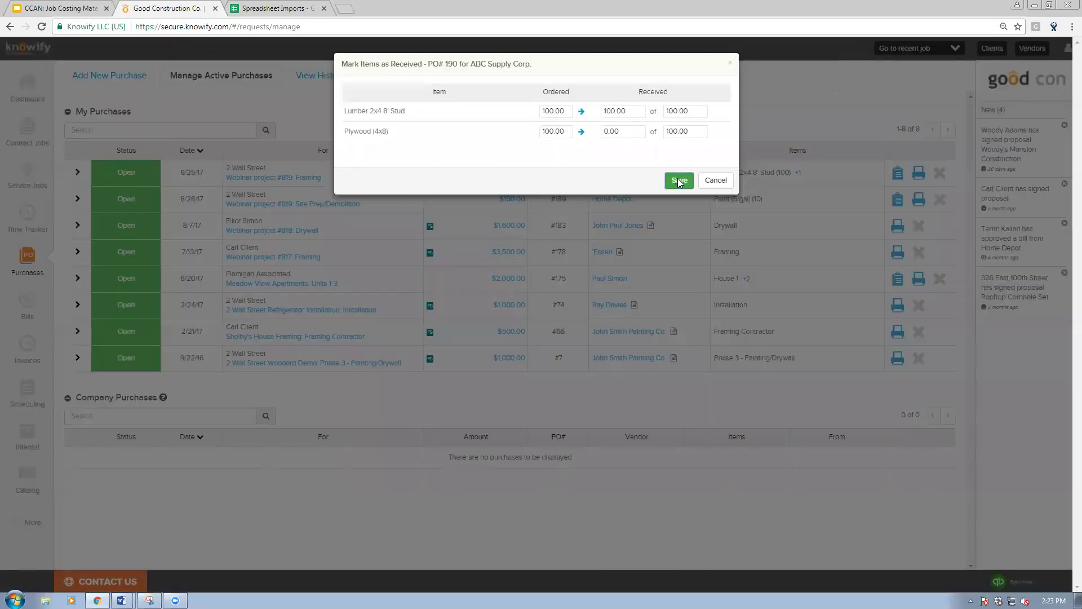
left_click(680, 180)
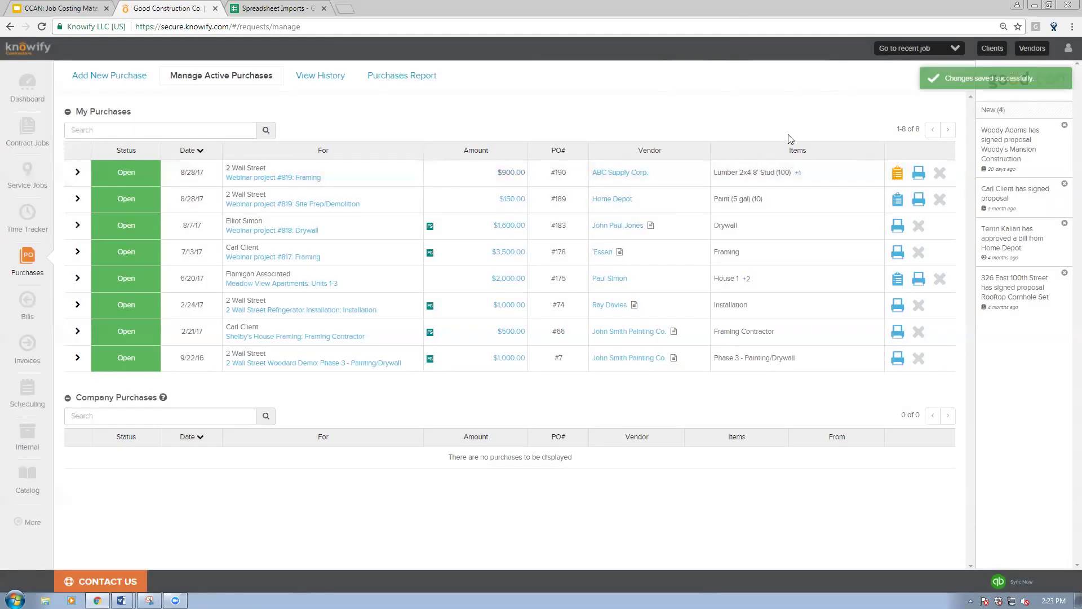
left_click(897, 201)
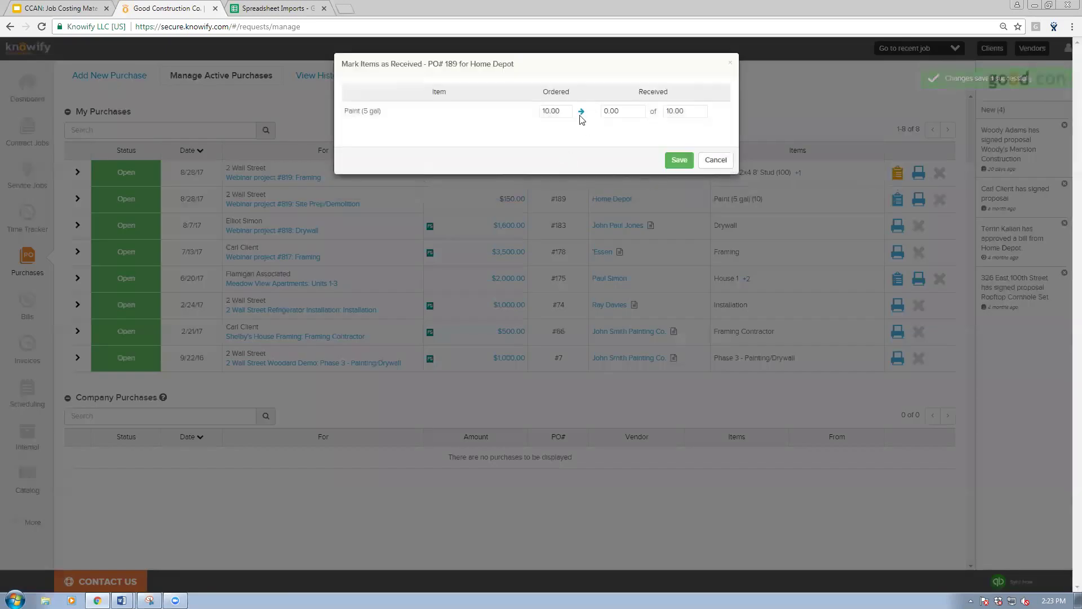
left_click(679, 160)
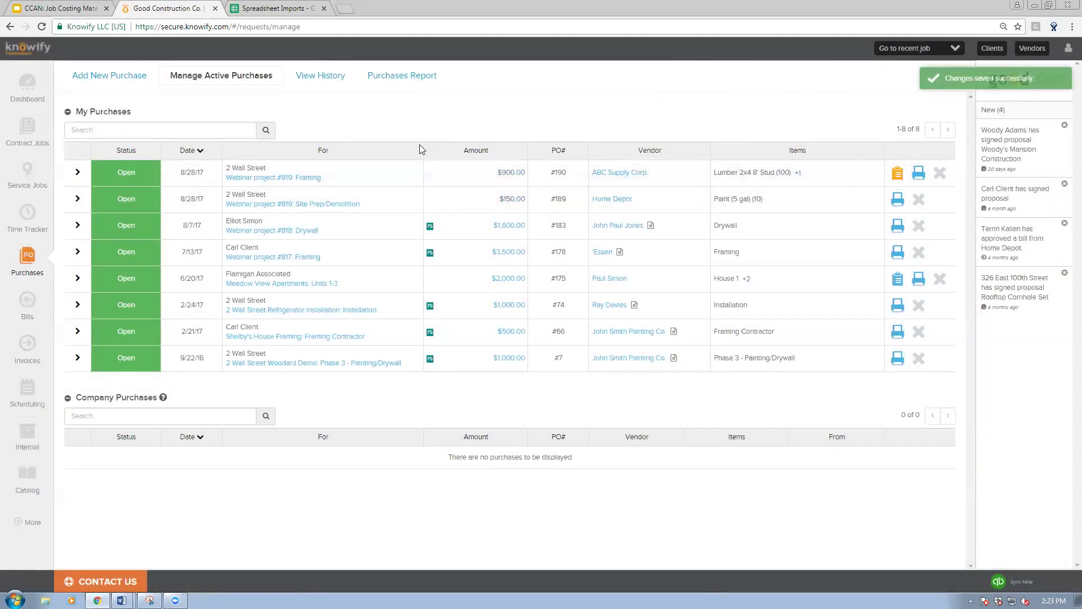
Step: Open Webinar project #819's plan and scroll to the $900 Framing and $150 Site Prep costs
left_click(285, 176)
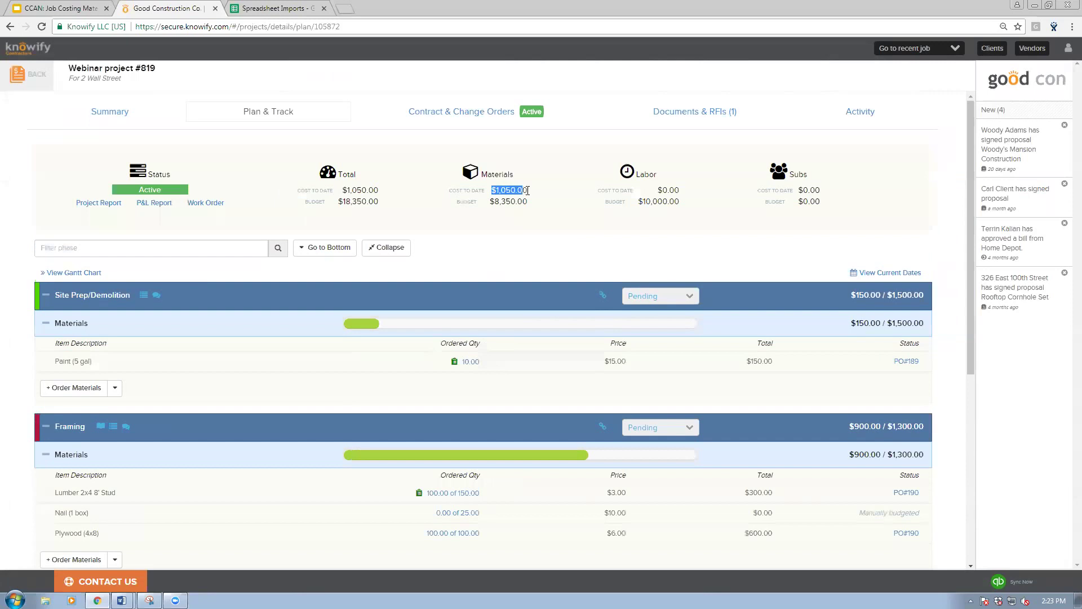
scroll(485, 266, "down", 2)
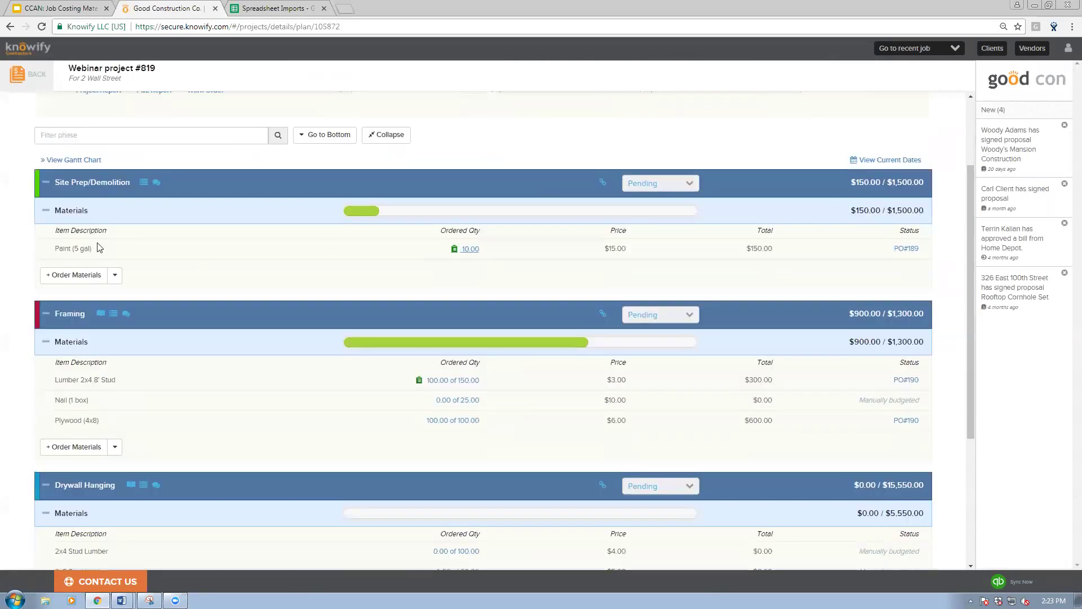
scroll(569, 293, "down", 1)
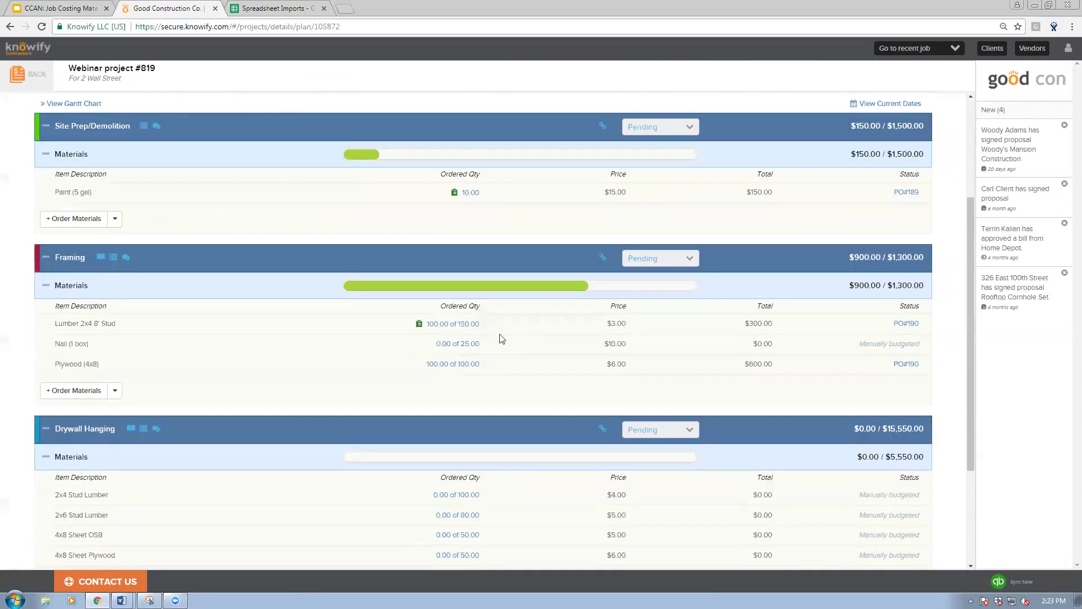
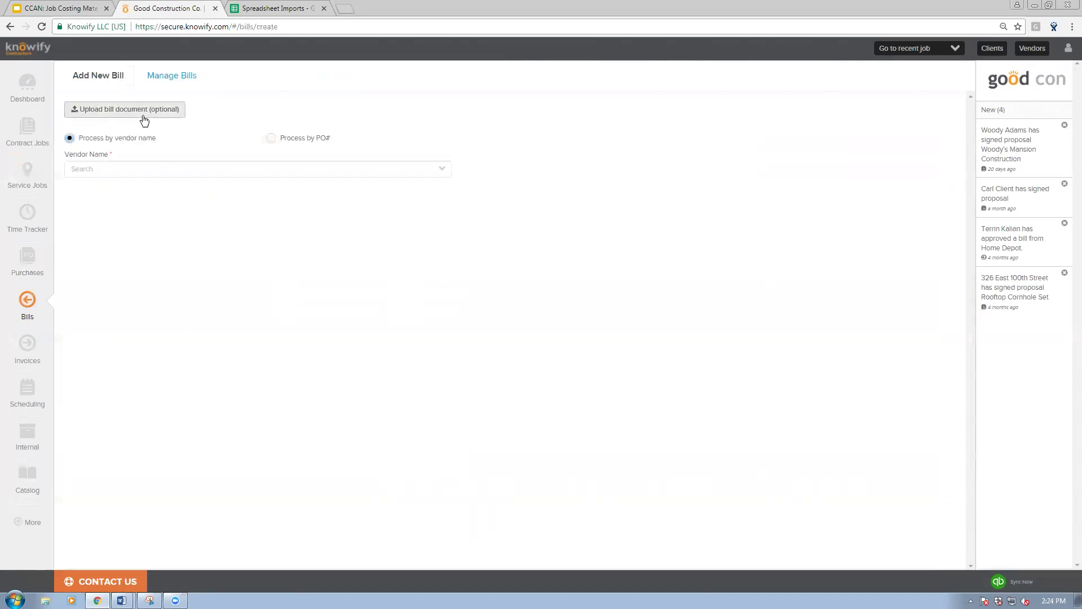
Step: Open the bill document upload, choose vendor ABC Supply Corp., then return to active purchases
left_click(143, 115)
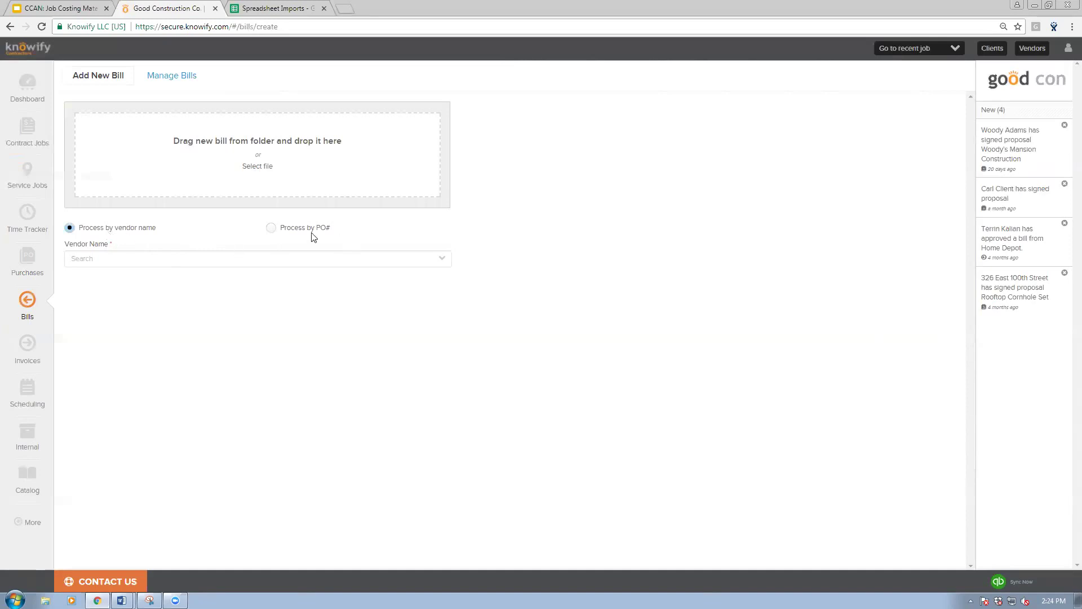
left_click(146, 258)
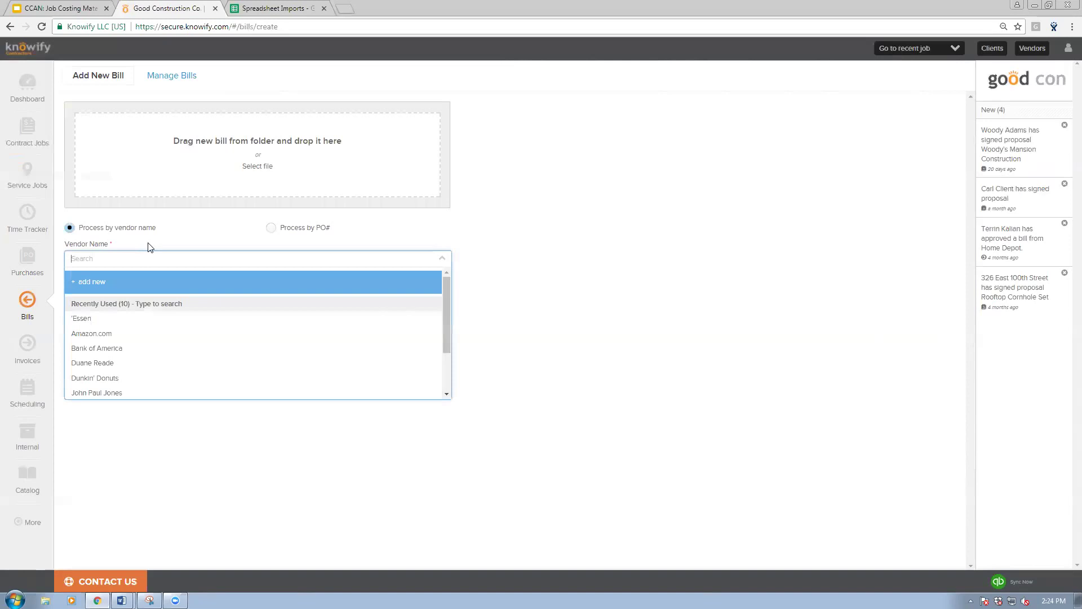
type("abc")
left_click(111, 310)
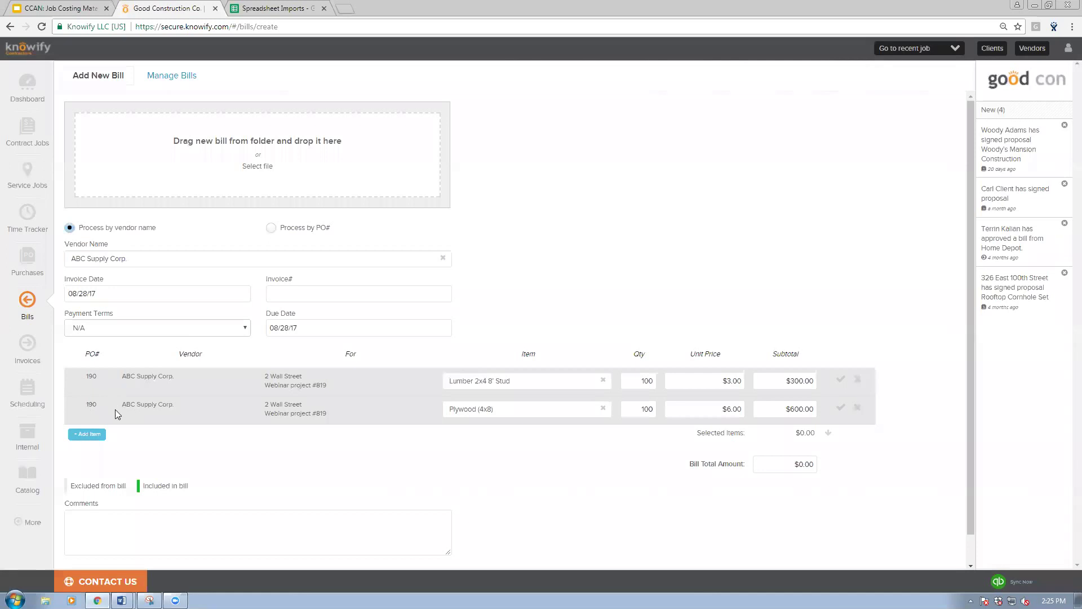
left_click(26, 264)
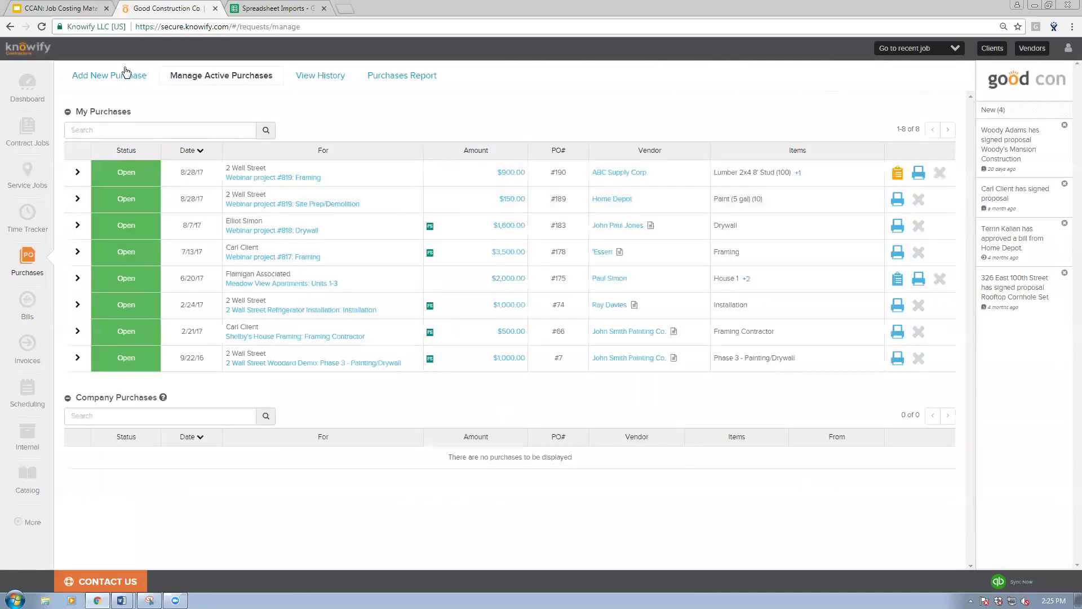
Step: Start a new ABC Supply Corp. purchase and import its three items from a spreadsheet
left_click(139, 145)
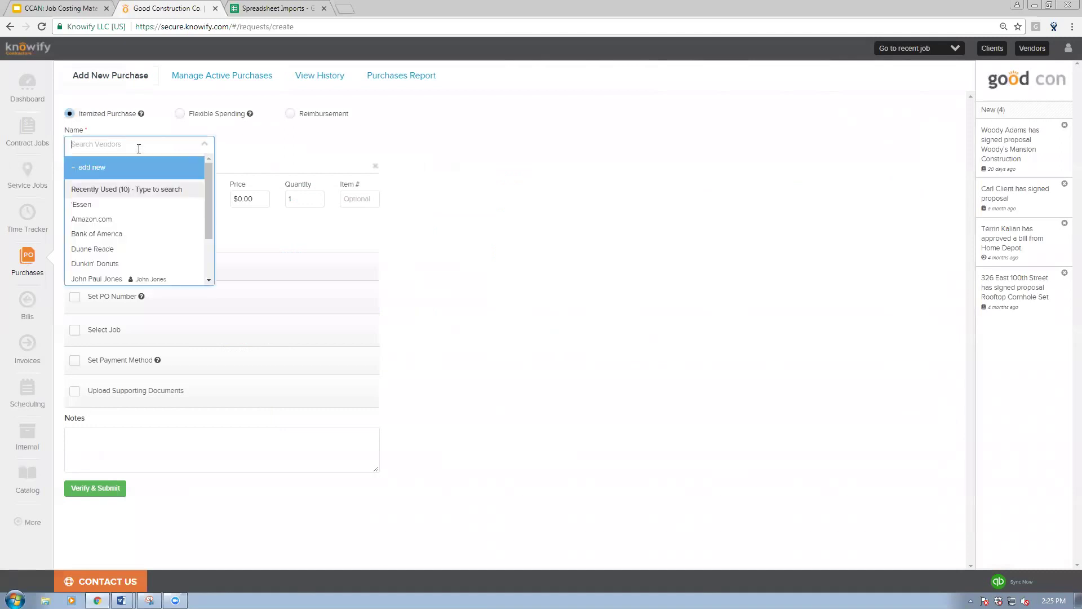
type("abc")
left_click(135, 195)
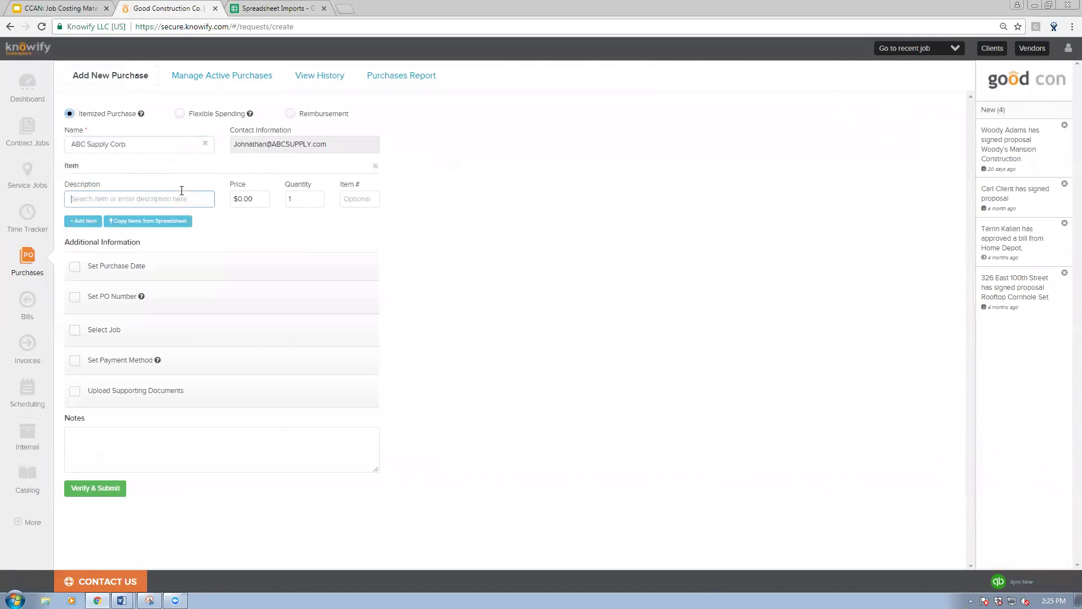
left_click(143, 221)
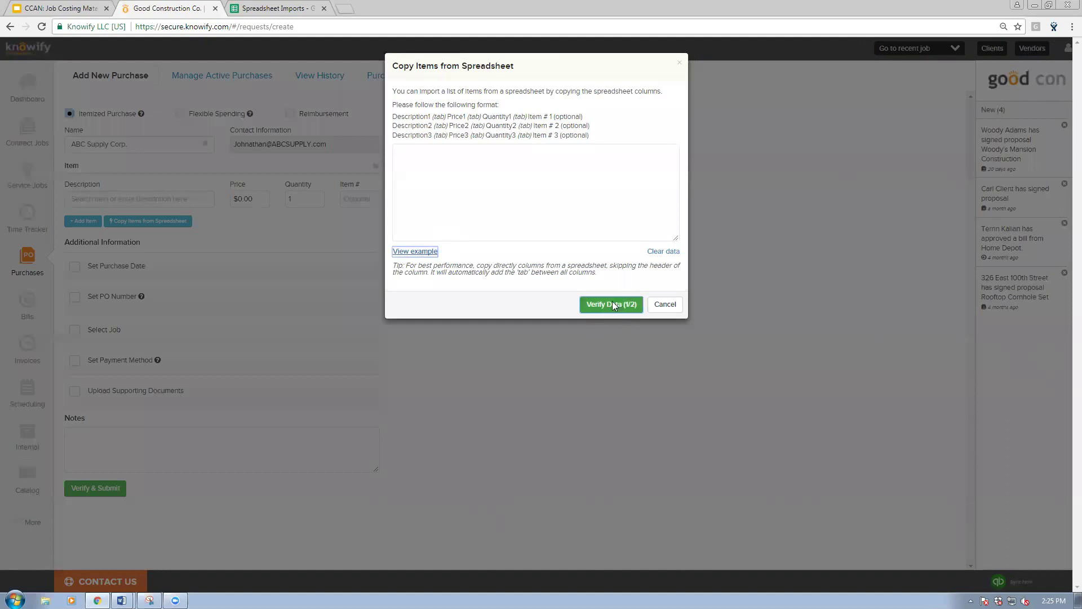
left_click(612, 304)
left_click(534, 144)
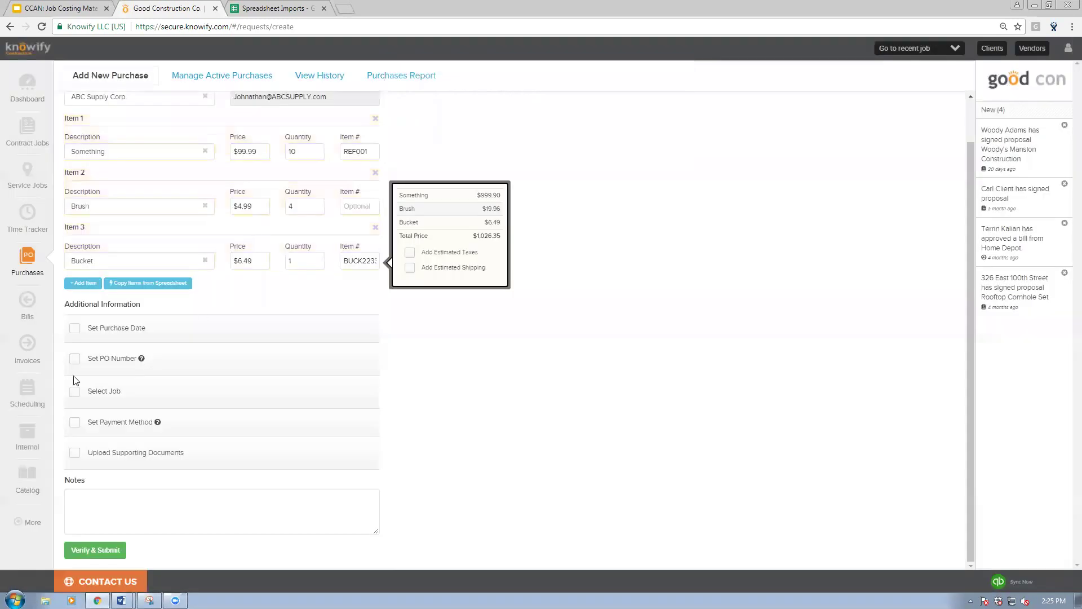
Step: Assign the purchase to Webinar project #819's Drywall Hanging job and submit it
left_click(90, 402)
left_click(144, 418)
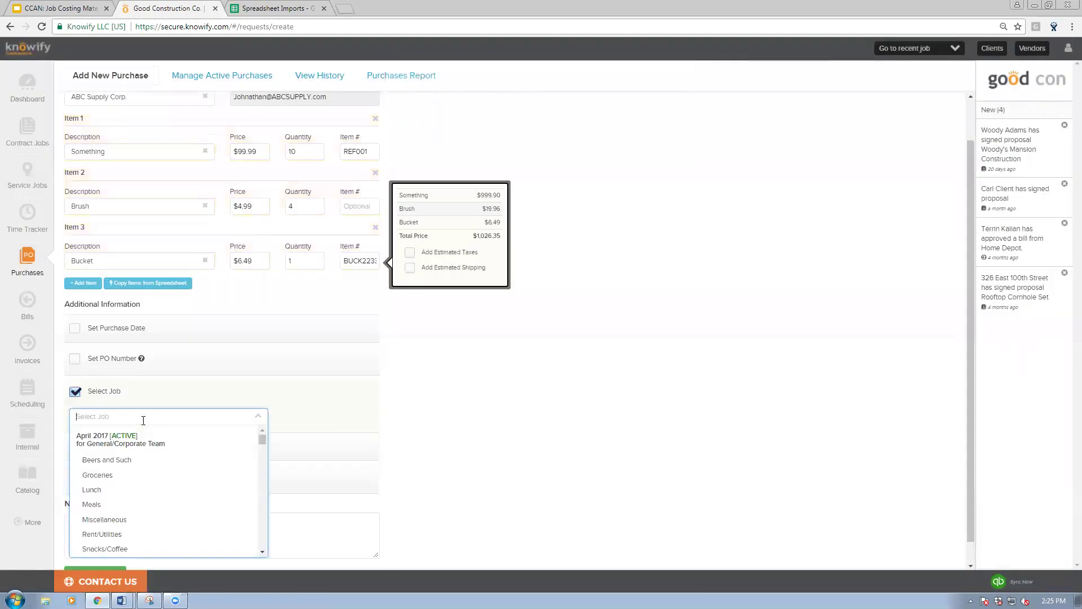
type("wal")
left_click(124, 459)
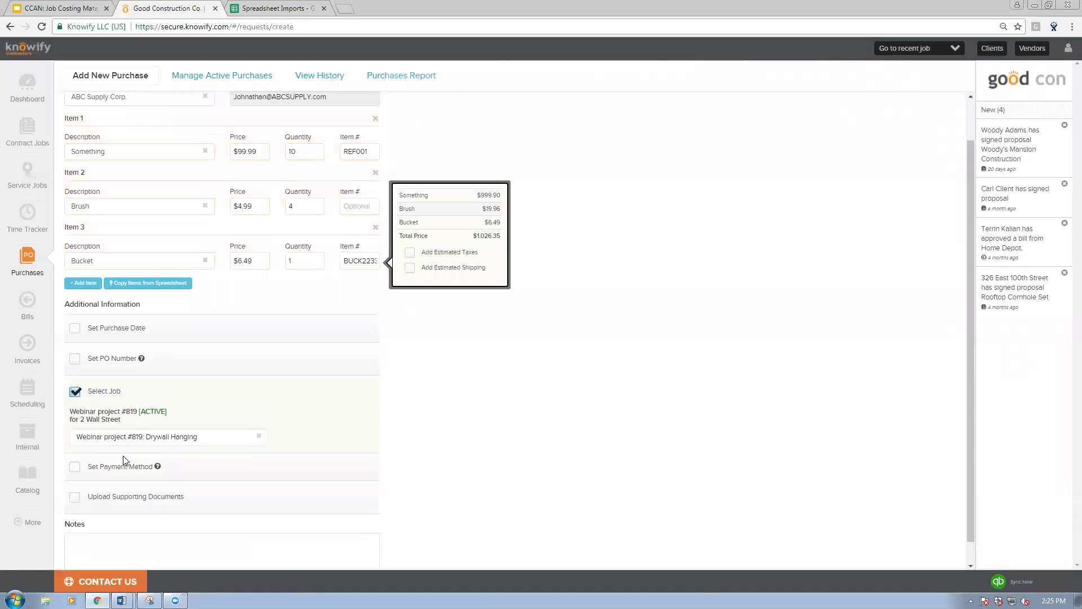
scroll(85, 527, "down", 1)
left_click(95, 549)
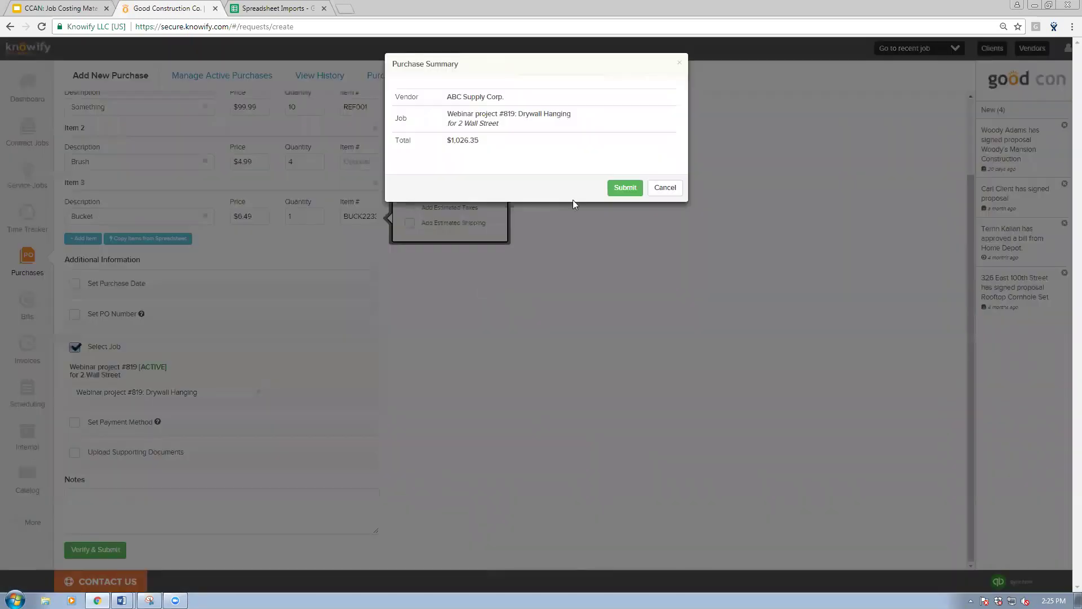
left_click(620, 187)
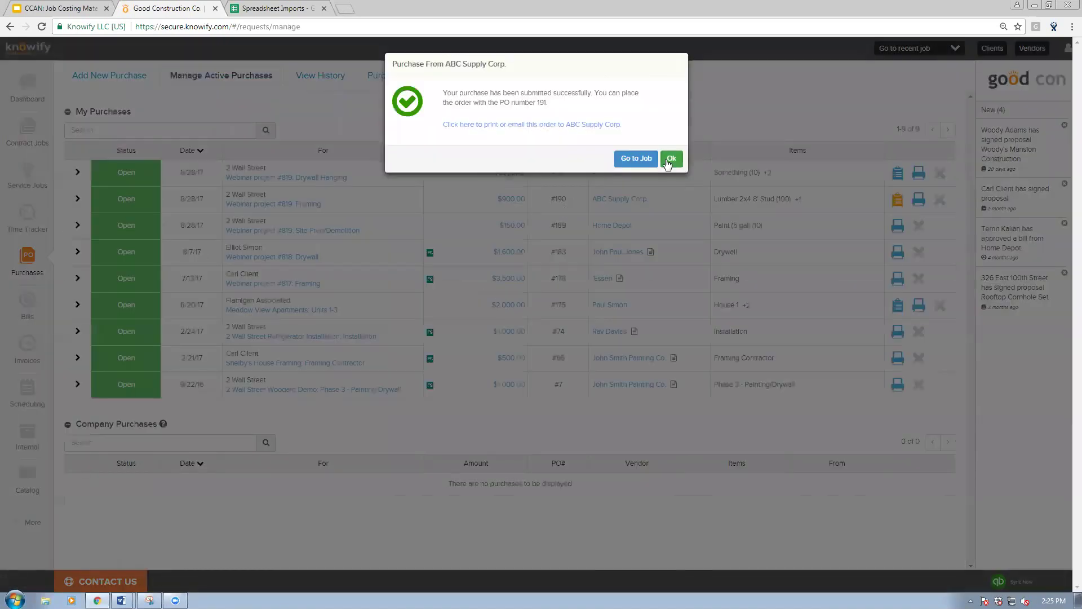
left_click(672, 158)
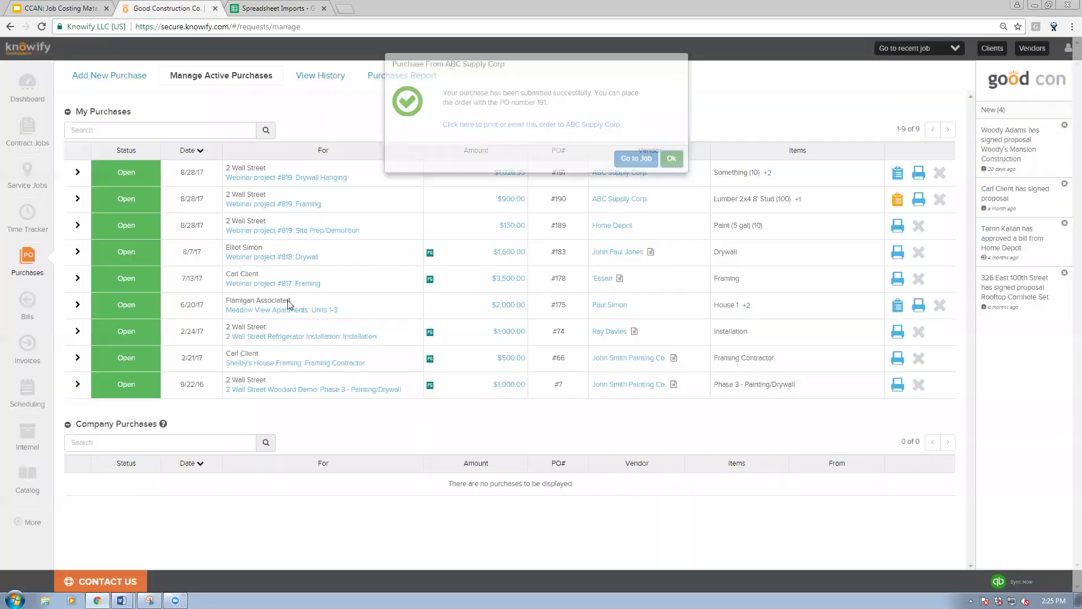
Step: Start a new ABC Supply Corp. bill with the Lumber, Something and Bucket lines totalled
left_click(27, 307)
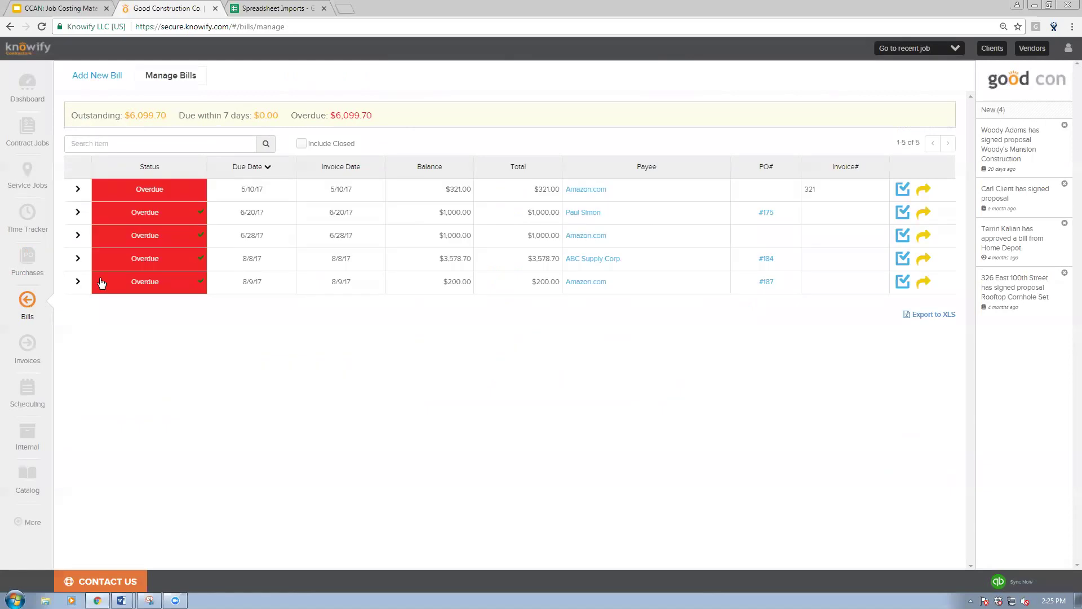
left_click(96, 75)
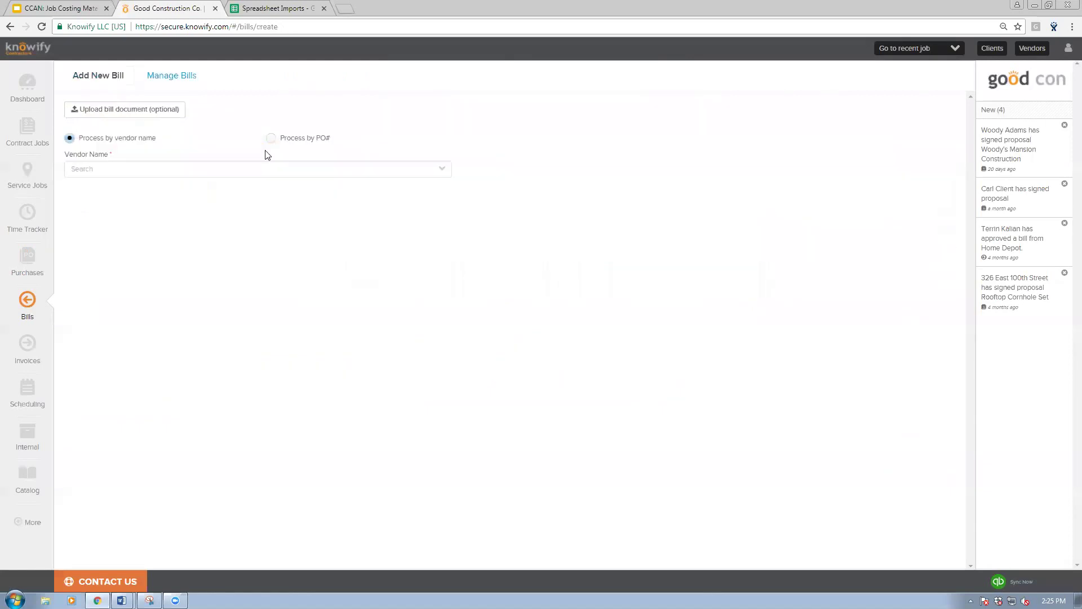
left_click(292, 173)
type("abc")
left_click(201, 213)
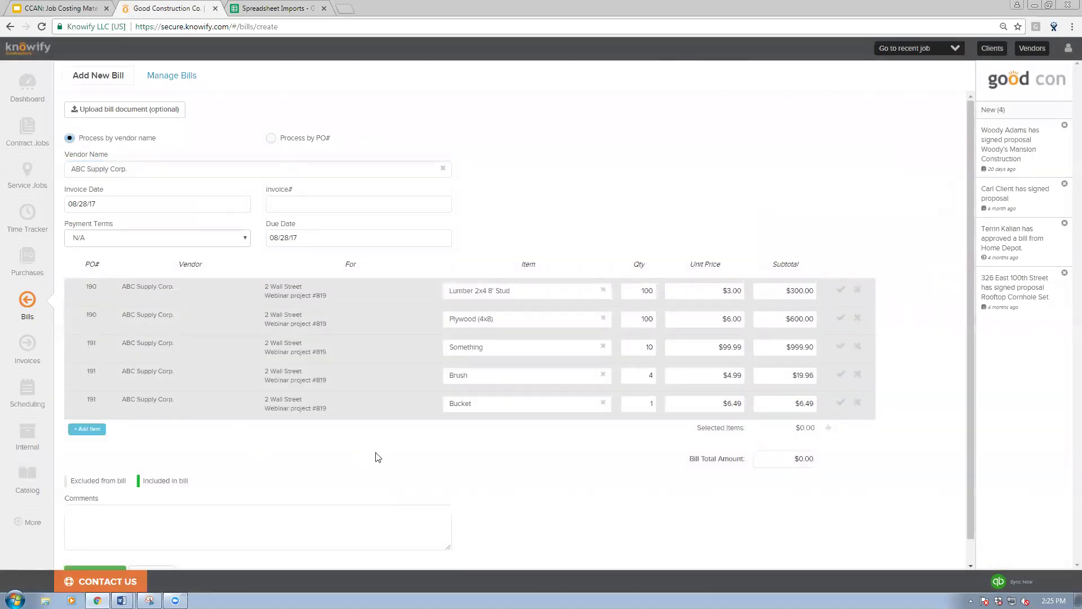
left_click(840, 292)
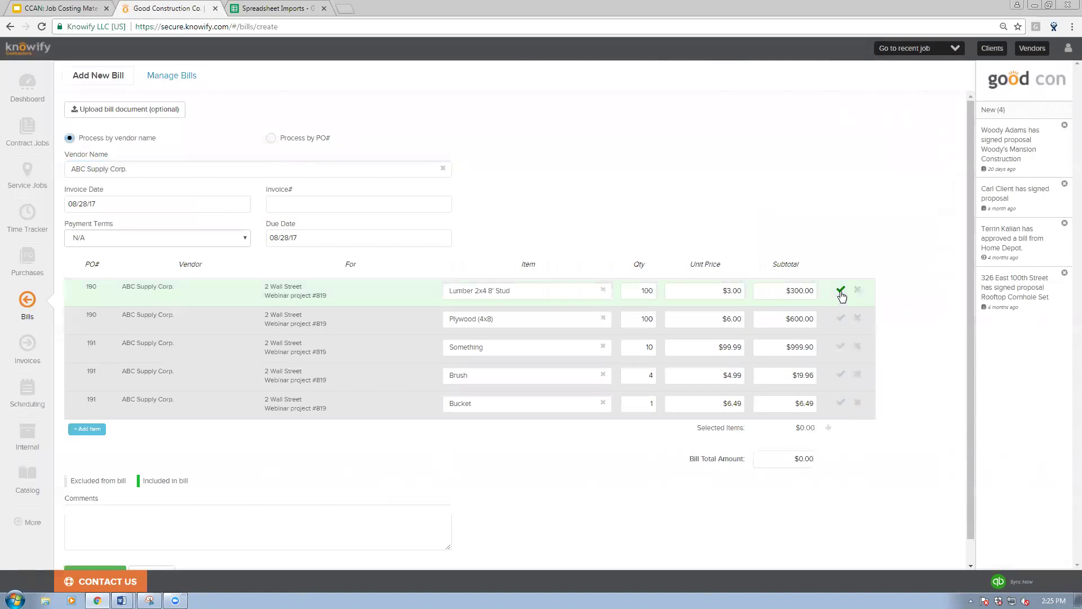
left_click(840, 348)
left_click(840, 402)
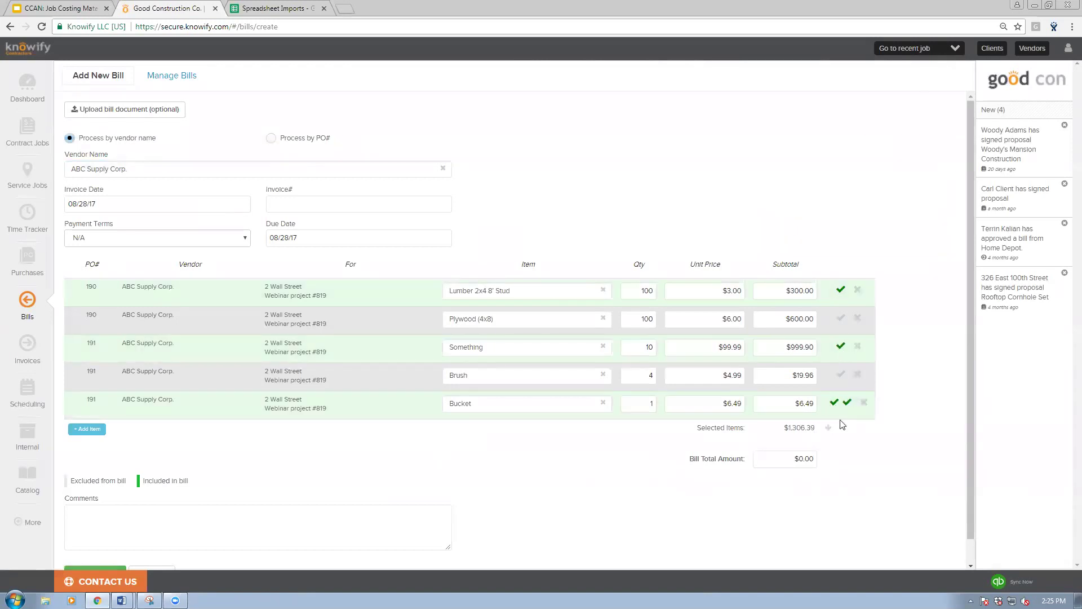
left_click(828, 428)
Step: Paste the vendor's invoice number, set NET7 payment terms, and submit the bill
left_click(274, 200)
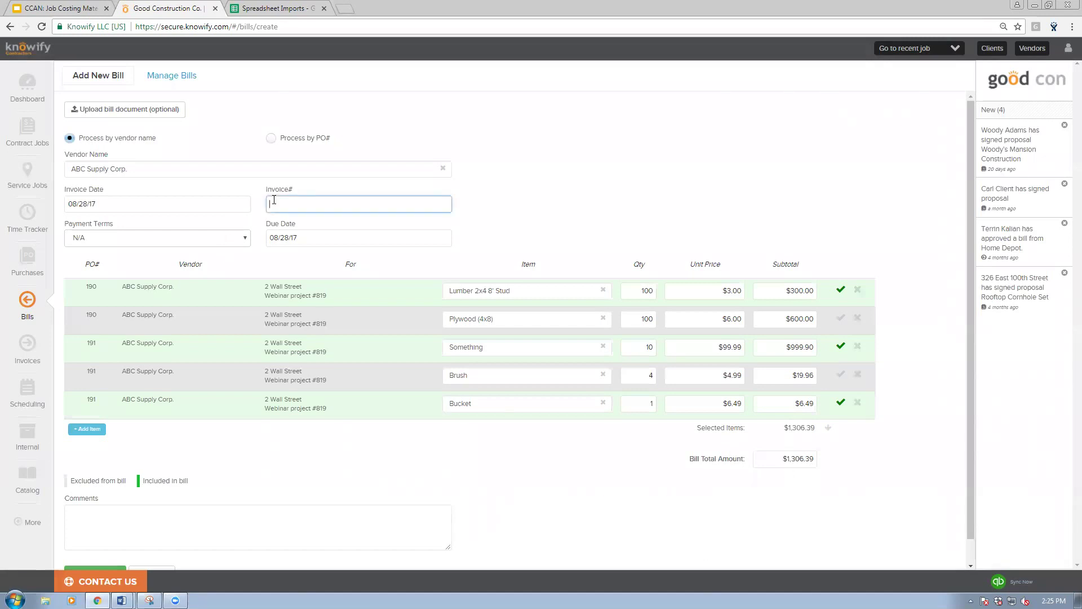
type("7238582")
left_click(231, 262)
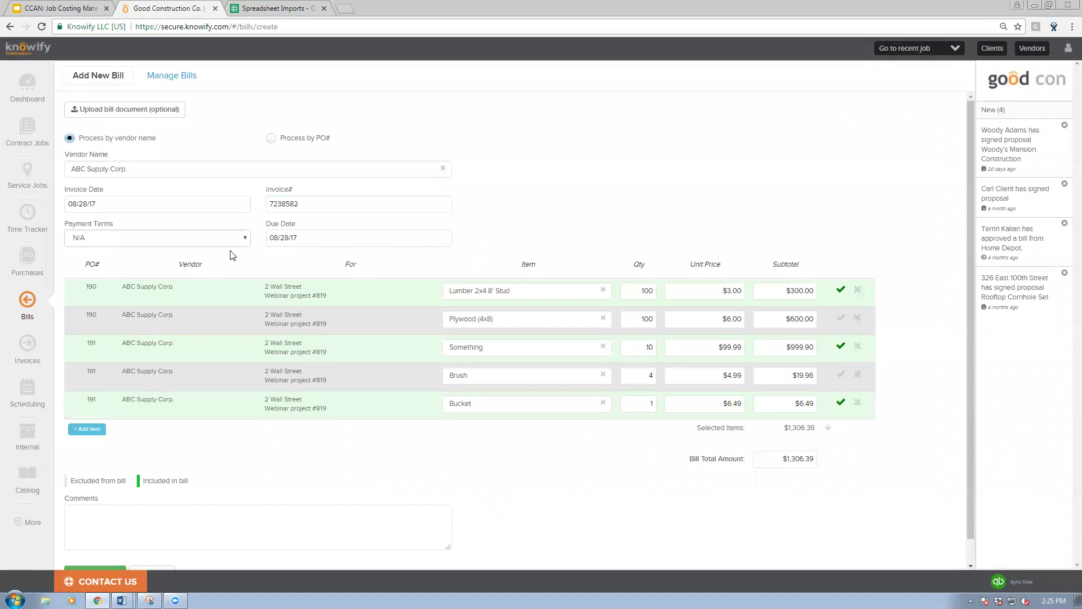
left_click(221, 241)
left_click(191, 262)
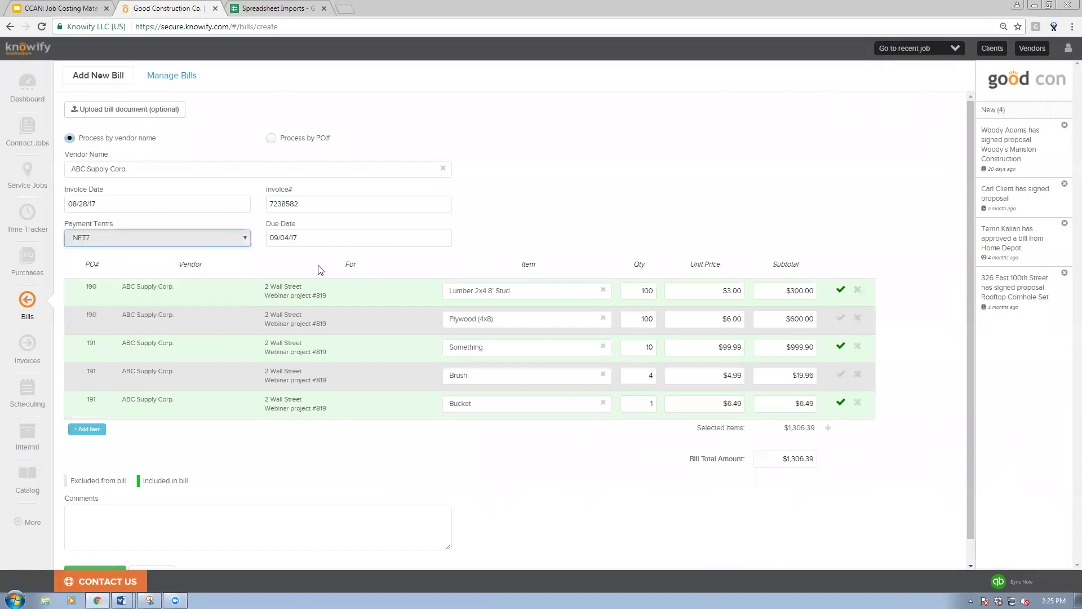
scroll(272, 319, "down", 1)
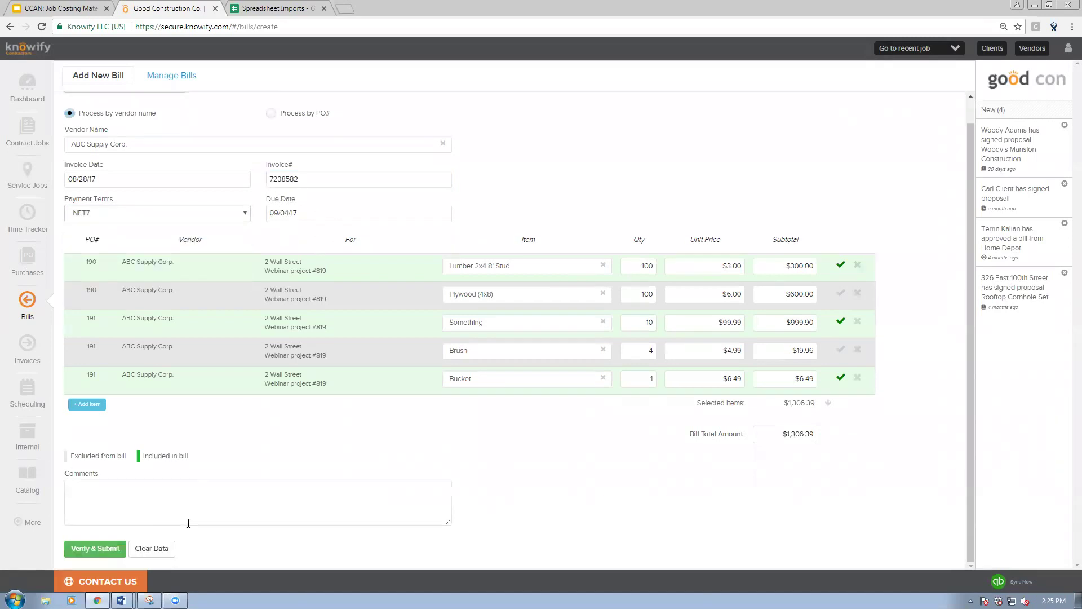
left_click(120, 548)
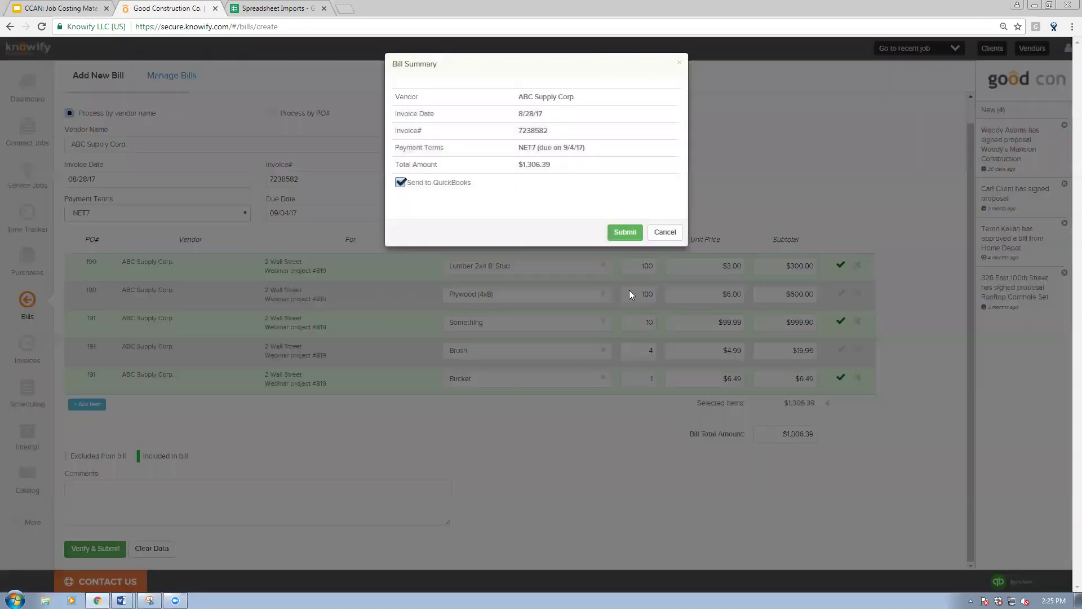
left_click(625, 232)
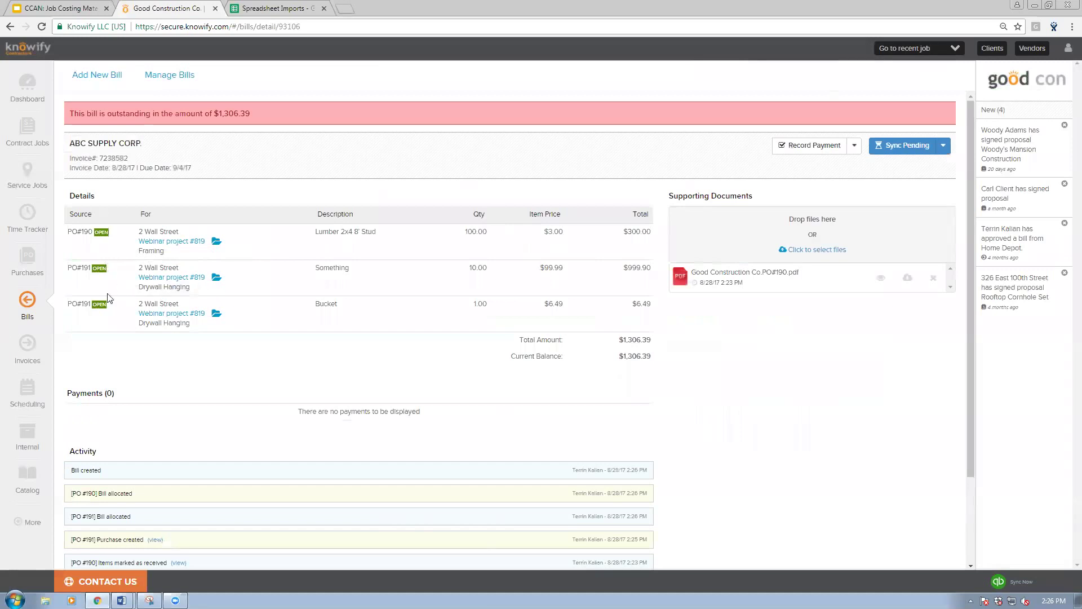
Step: Start another bill and load the items from purchase order 190
left_click(49, 276)
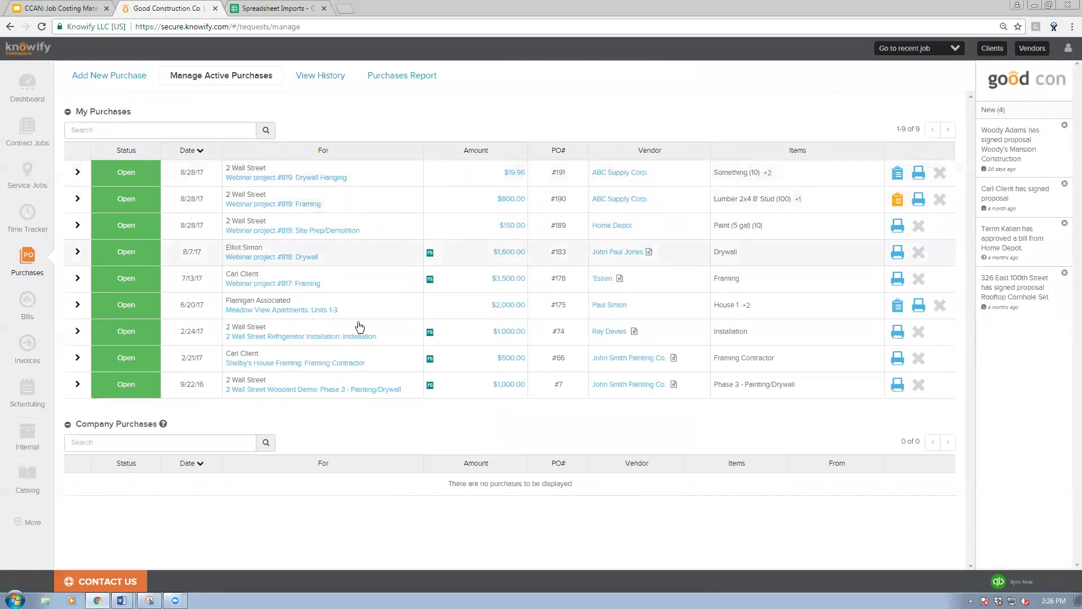
left_click(46, 307)
left_click(108, 75)
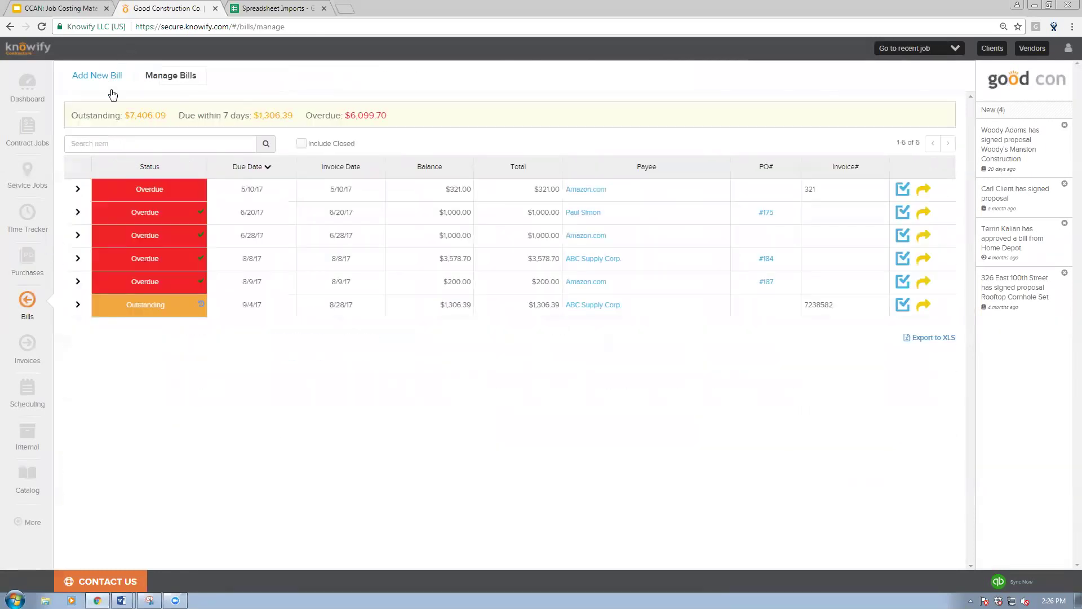
left_click(271, 138)
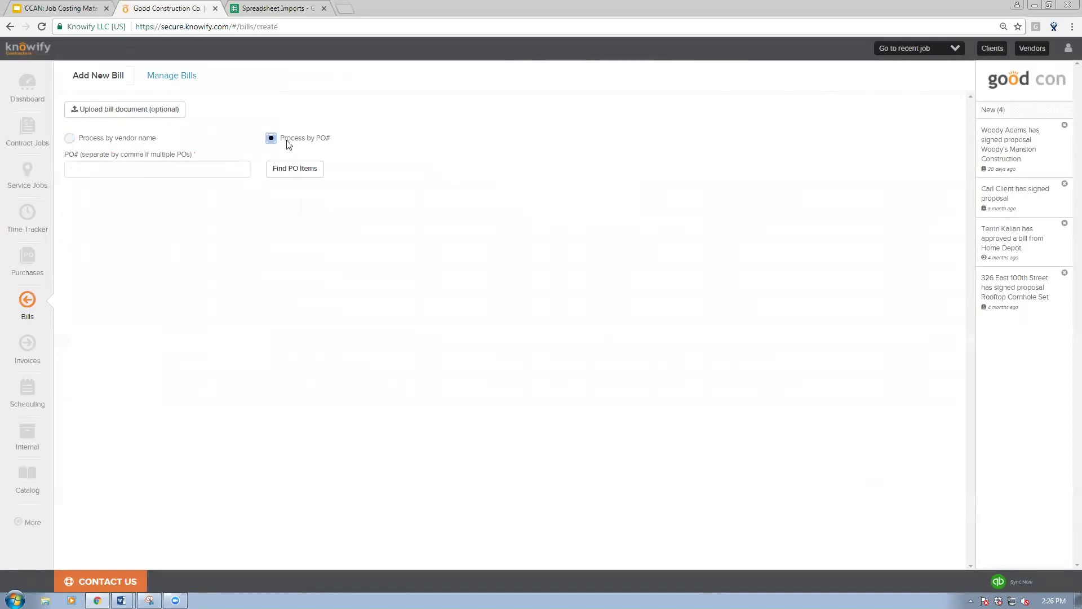
left_click(223, 165)
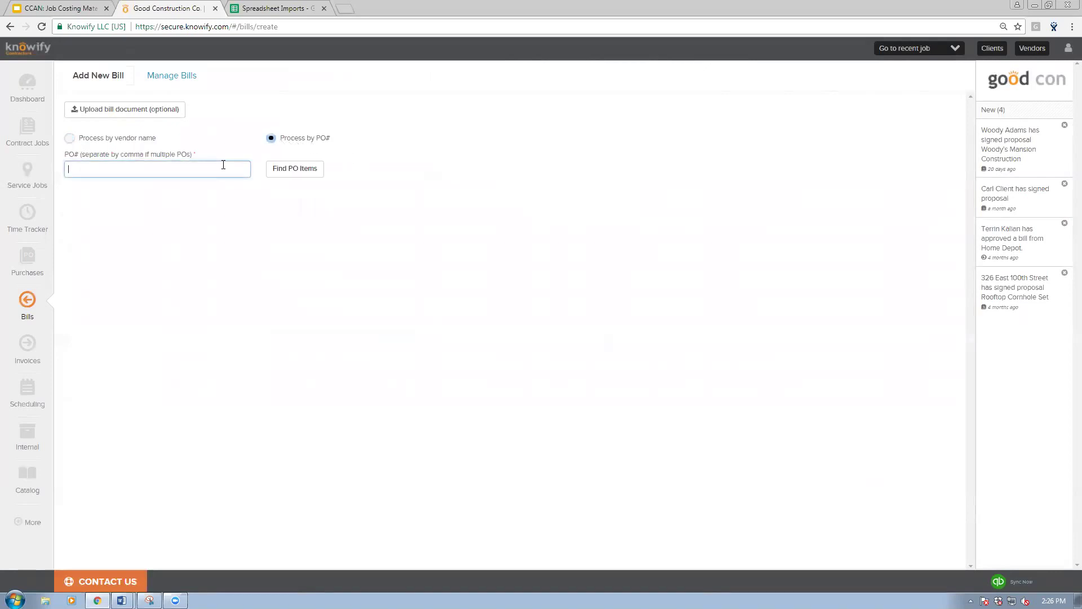
type("190")
left_click(284, 174)
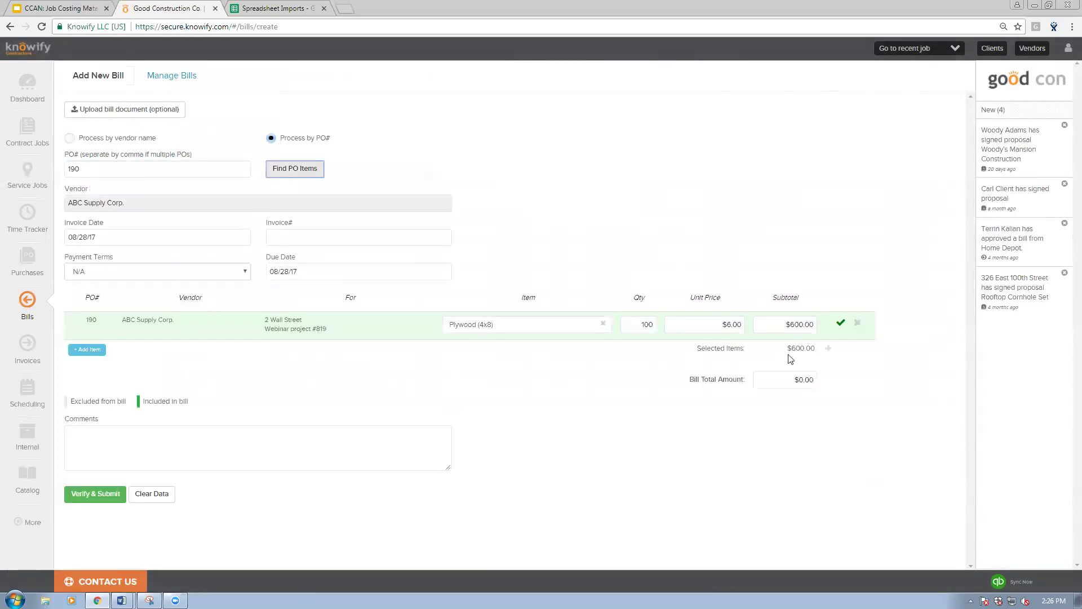
Step: Set the bill total to $600.00 for the Plywood (4x8) line and submit it
left_click(828, 349)
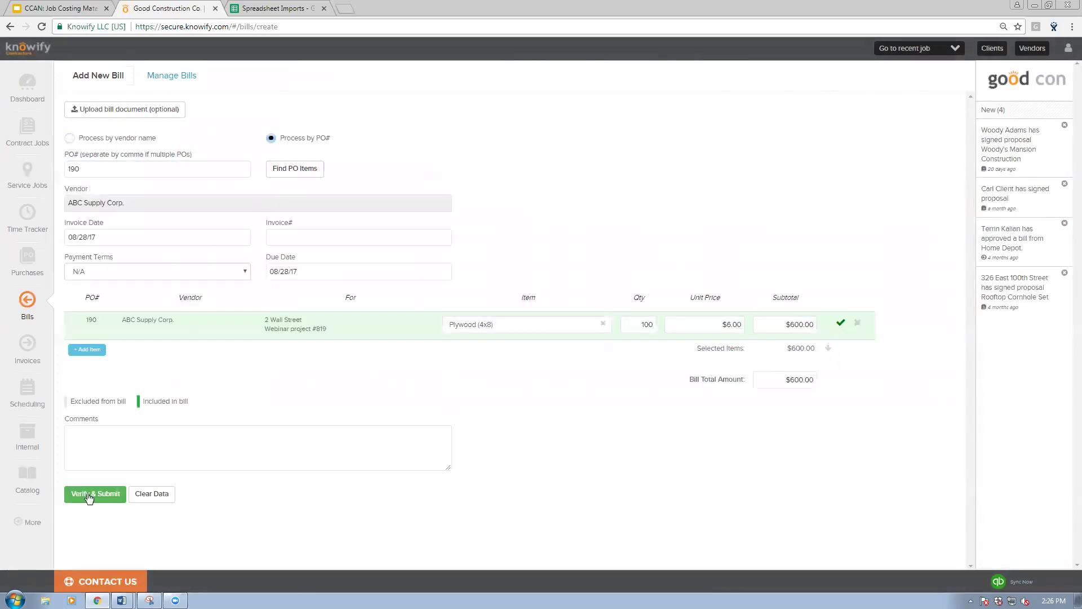
left_click(87, 494)
left_click(625, 232)
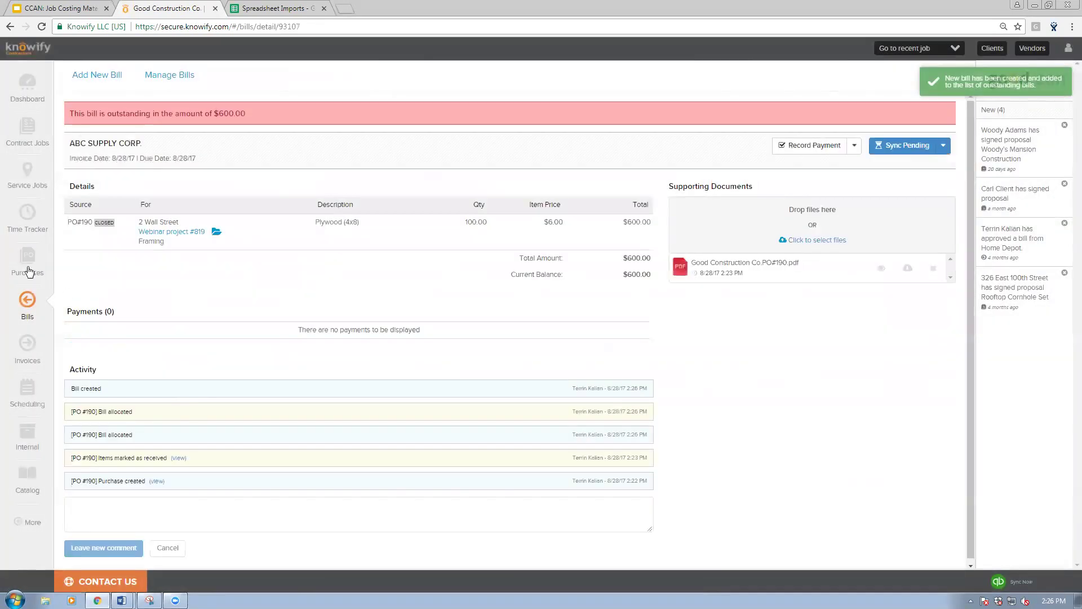
left_click(28, 269)
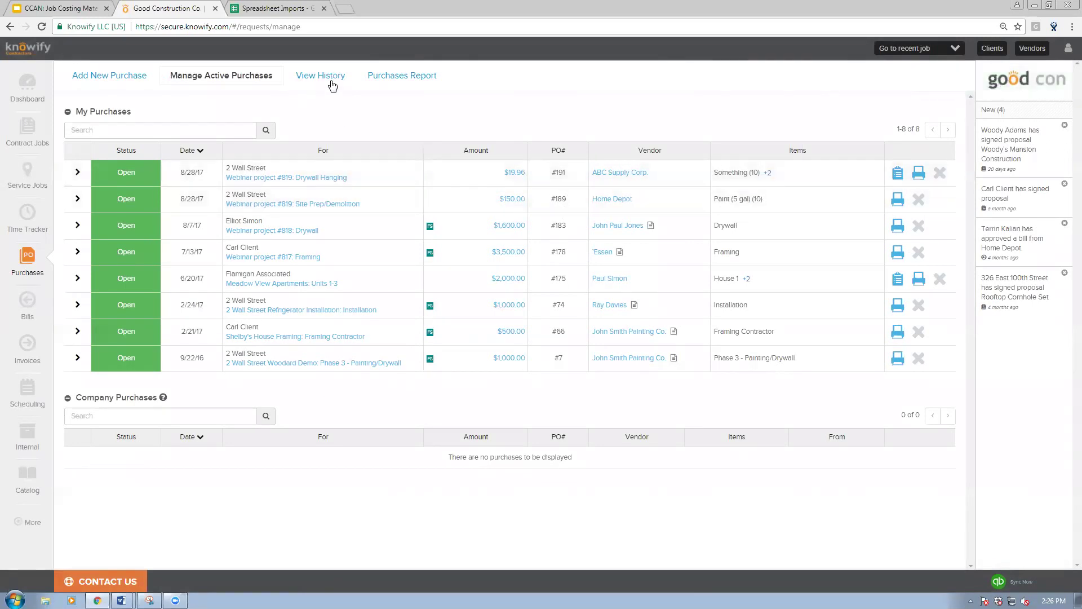
Step: Check purchase history for the closed PO #190, then open the bills list
left_click(301, 84)
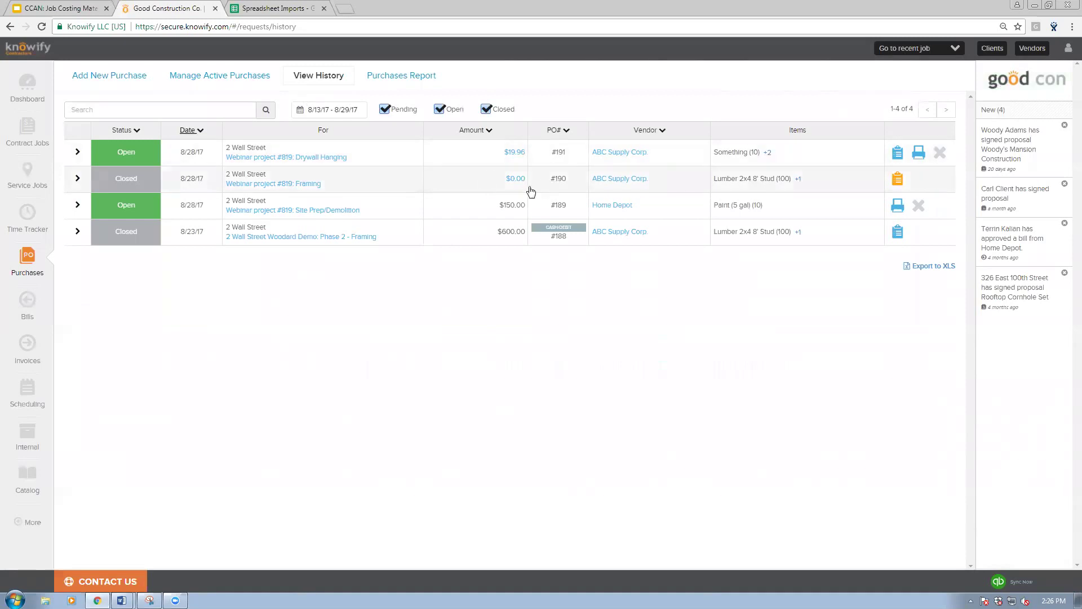
left_click(220, 81)
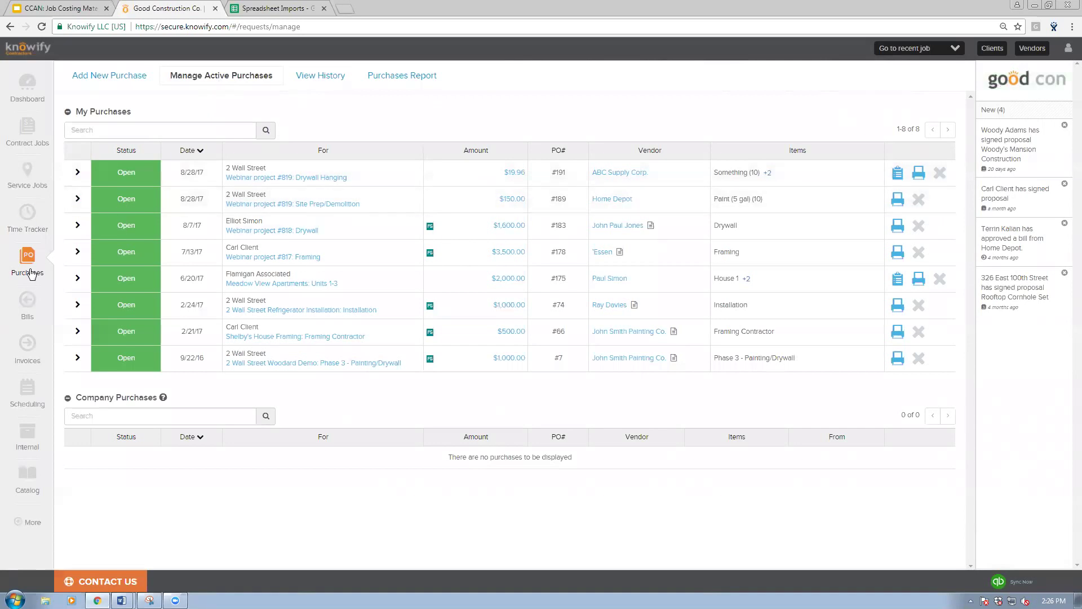
left_click(32, 310)
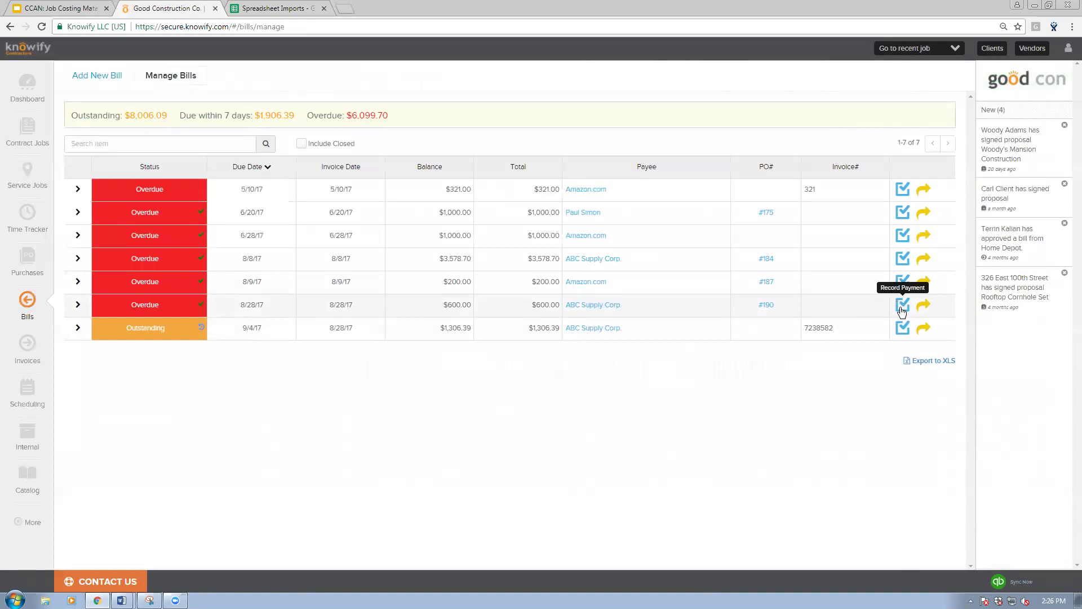
Step: Record the $600.00 payment on the ABC Supply Corp. bill and open QuickBooks sync transactions
left_click(903, 305)
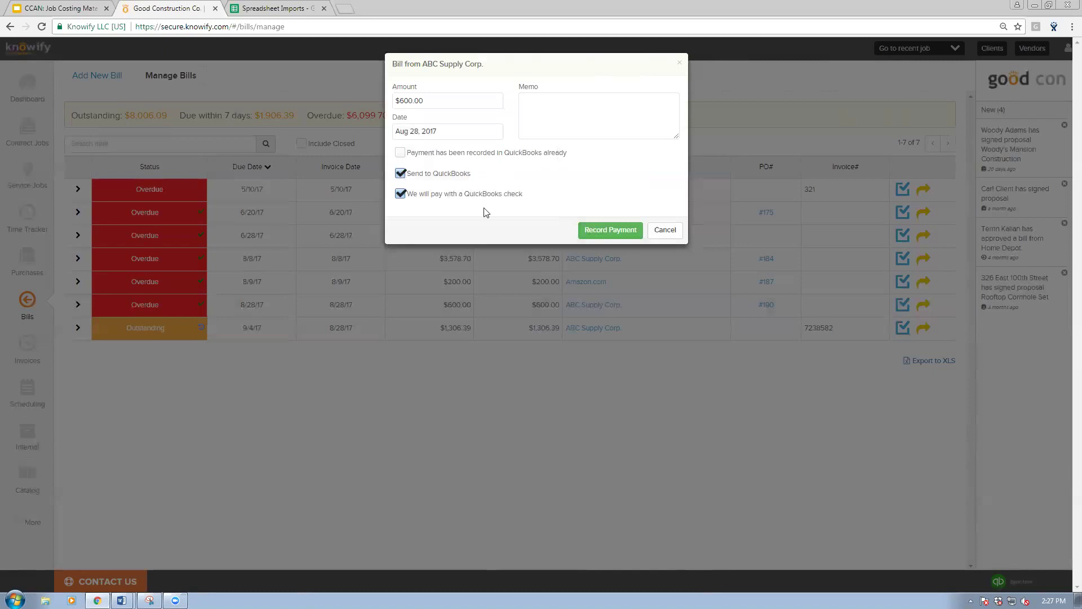
left_click(598, 230)
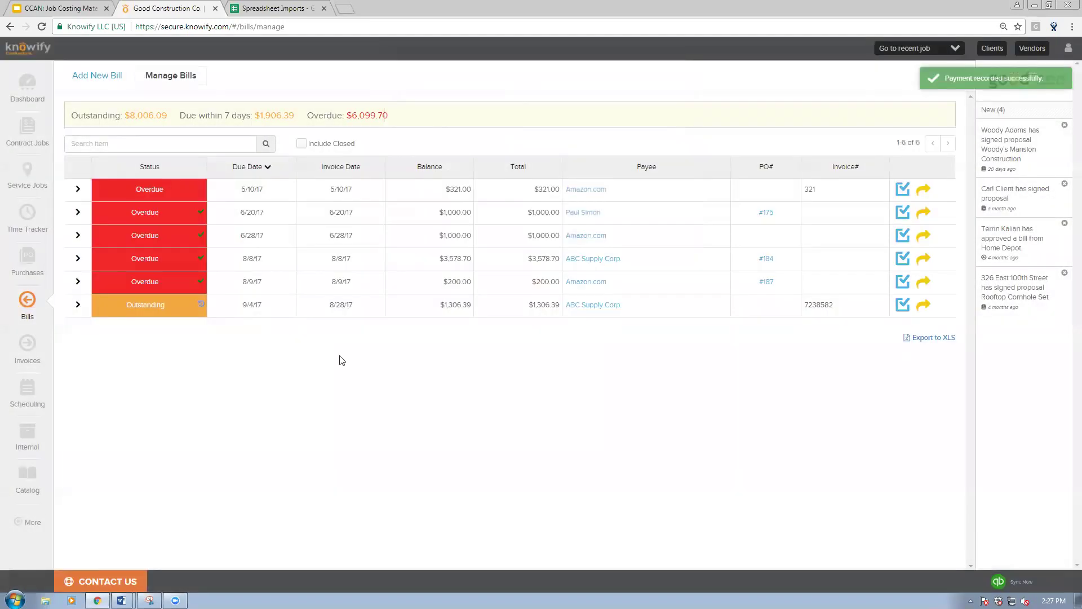
left_click(28, 520)
left_click(81, 524)
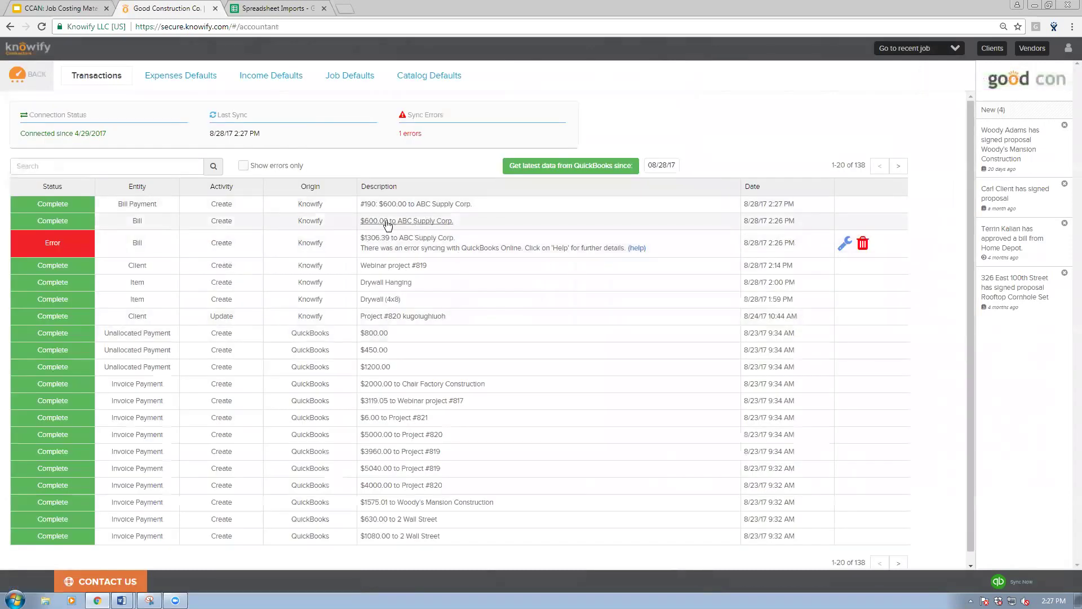
Step: Inspect the QuickBooks sync error on the $1,306.39 bill, then return to the dashboard
left_click(638, 249)
left_click_drag(509, 162, 448, 132)
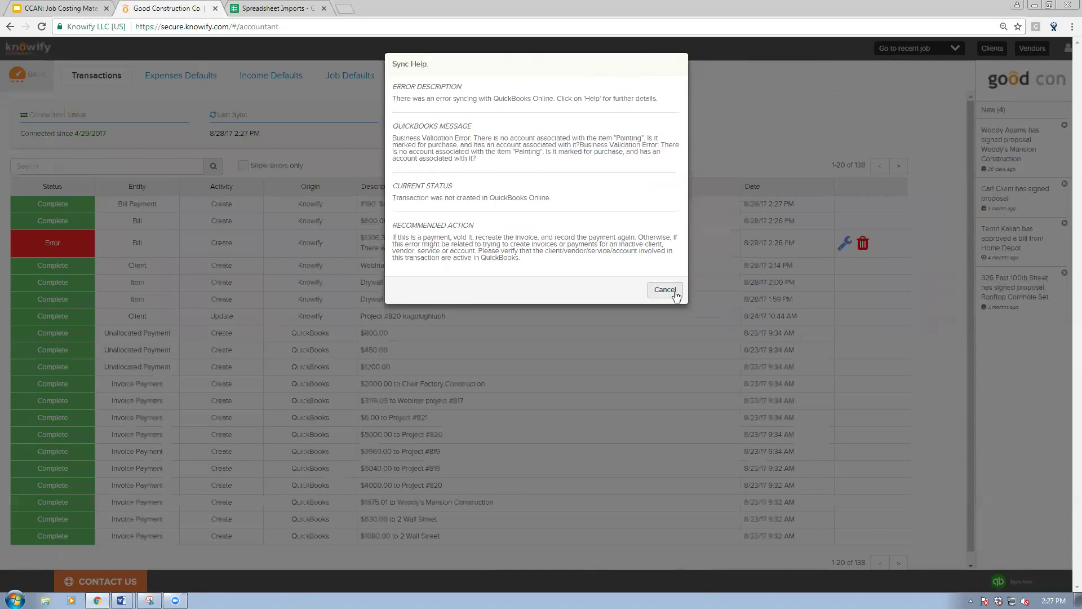
left_click(665, 289)
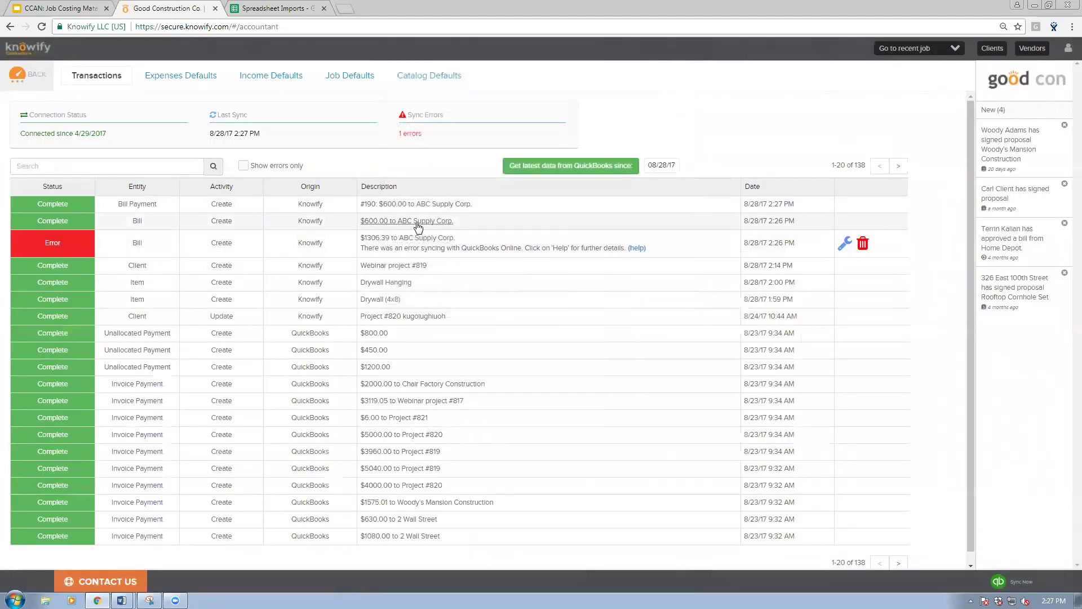
left_click(27, 78)
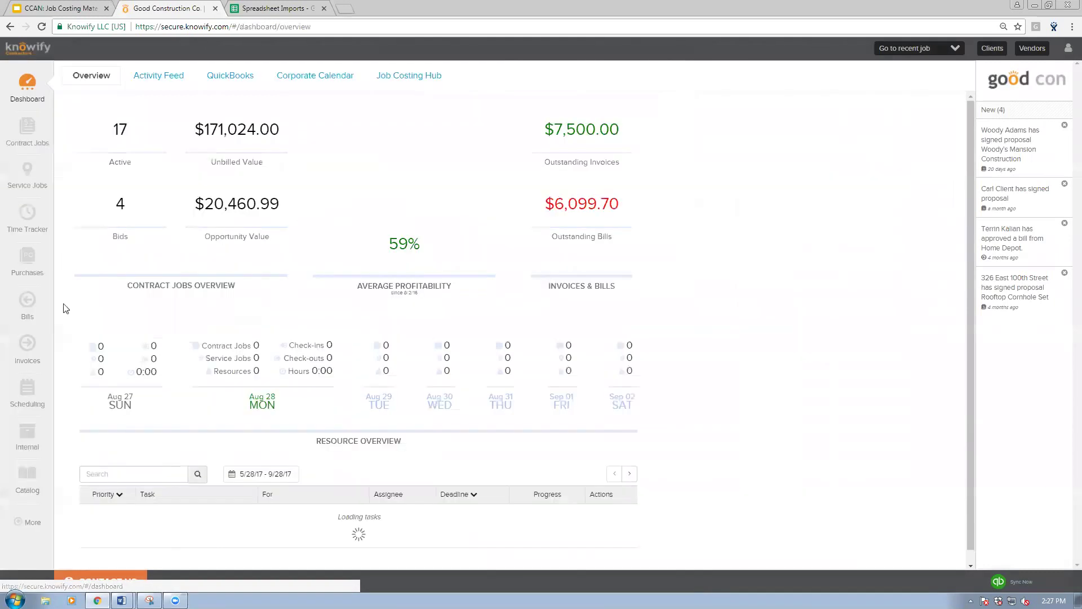
Step: Record a $100.00 partial payment on the $200.00 Amazon.com bill
left_click(25, 300)
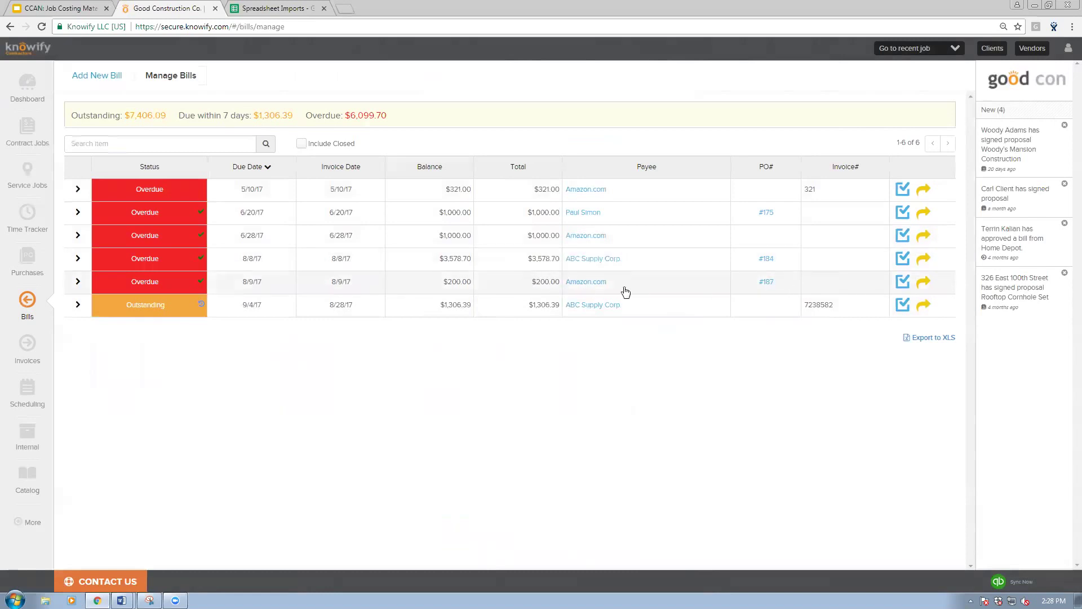
left_click(903, 282)
left_click_drag(424, 102, 398, 102)
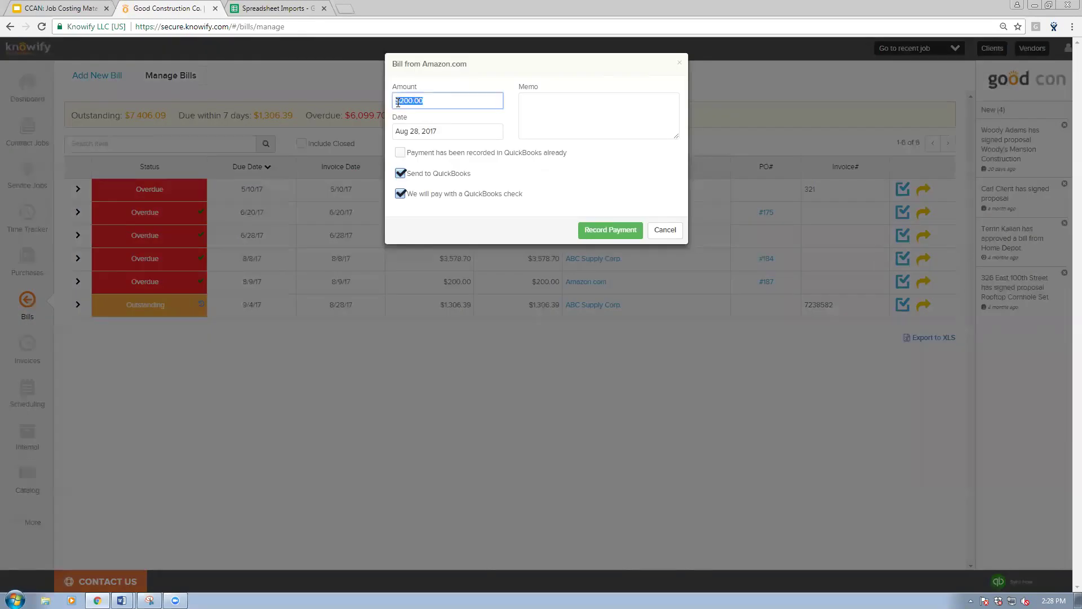
key("BackSpace")
type("100")
left_click(589, 233)
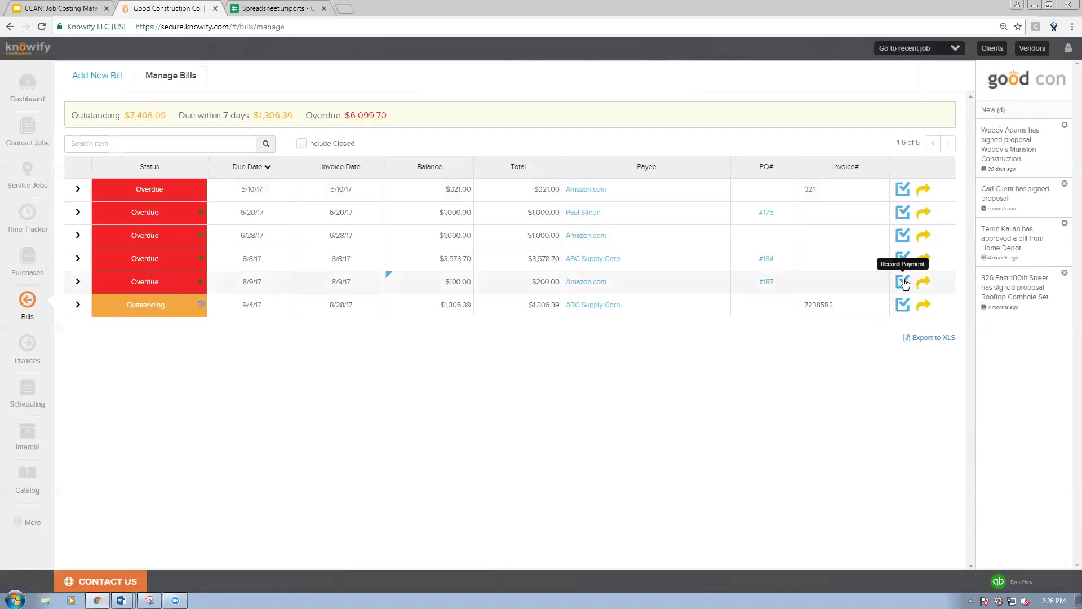
left_click(952, 52)
Step: Review Webinar project #819's Plan & Track materials, then go back to the contract jobs list
left_click(919, 67)
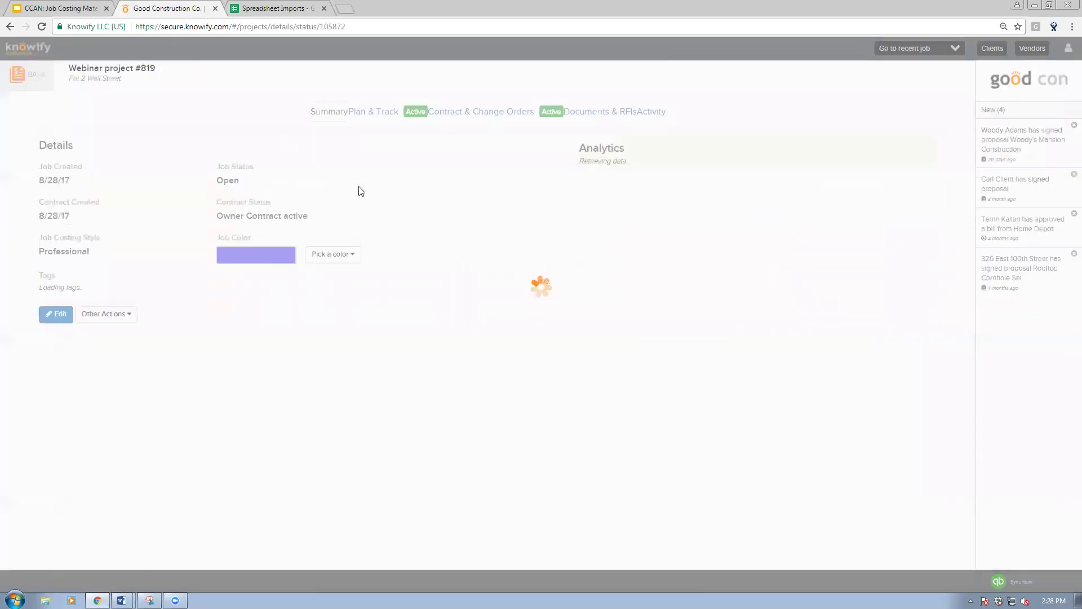
left_click(274, 111)
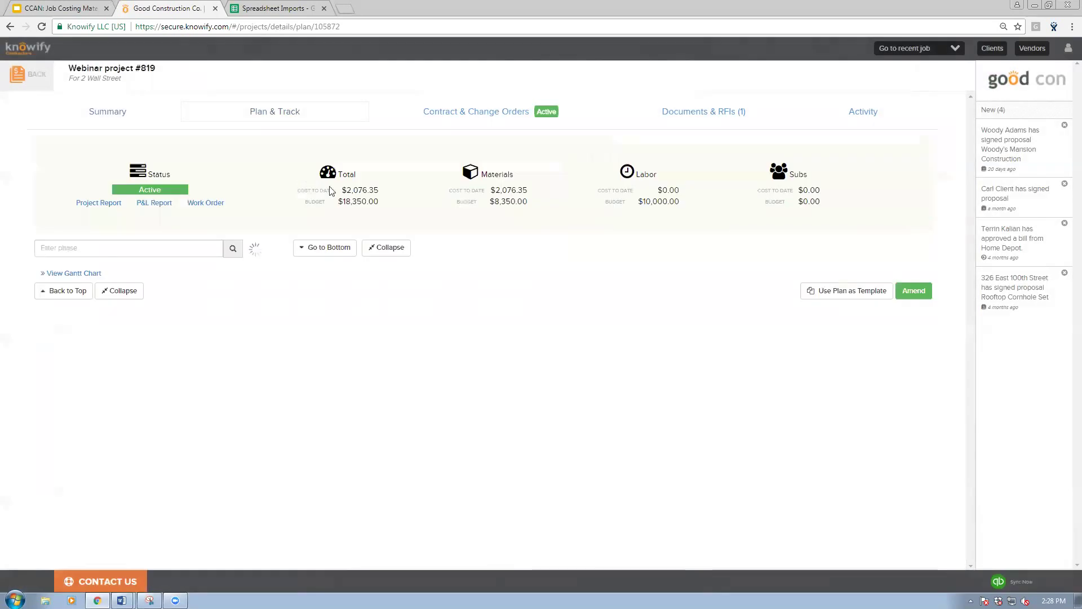
left_click_drag(522, 192, 529, 210)
left_click(530, 208)
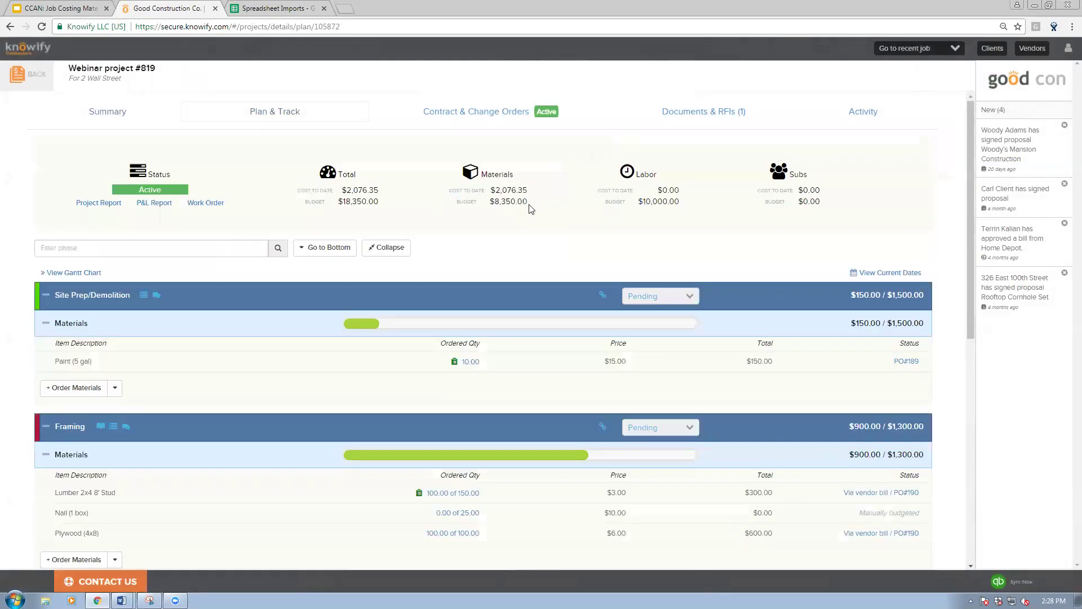
scroll(530, 209, "down", 2)
scroll(529, 211, "down", 3)
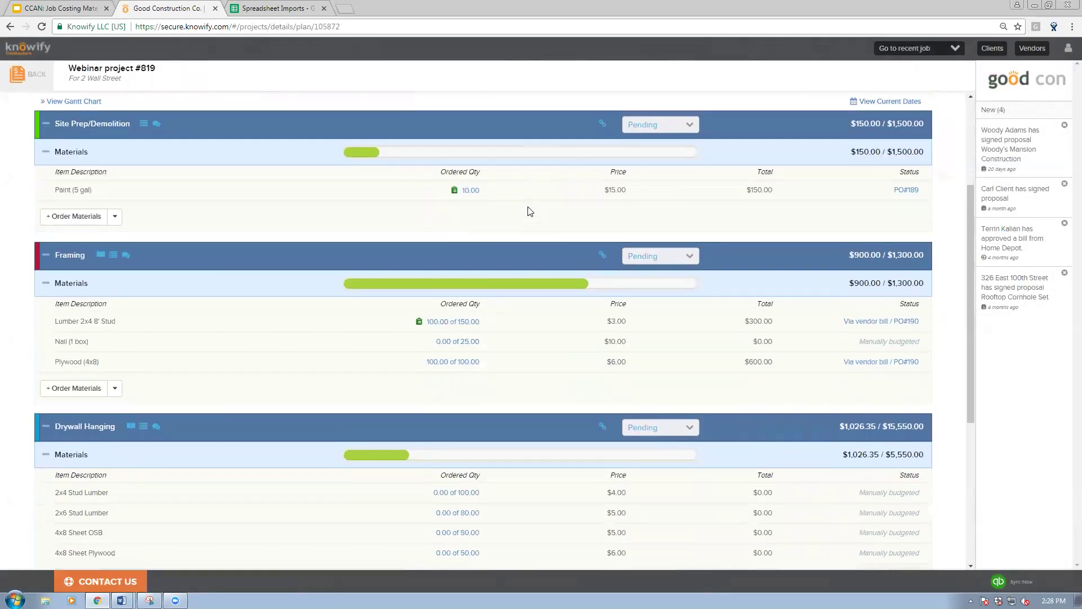
scroll(530, 211, "down", 1)
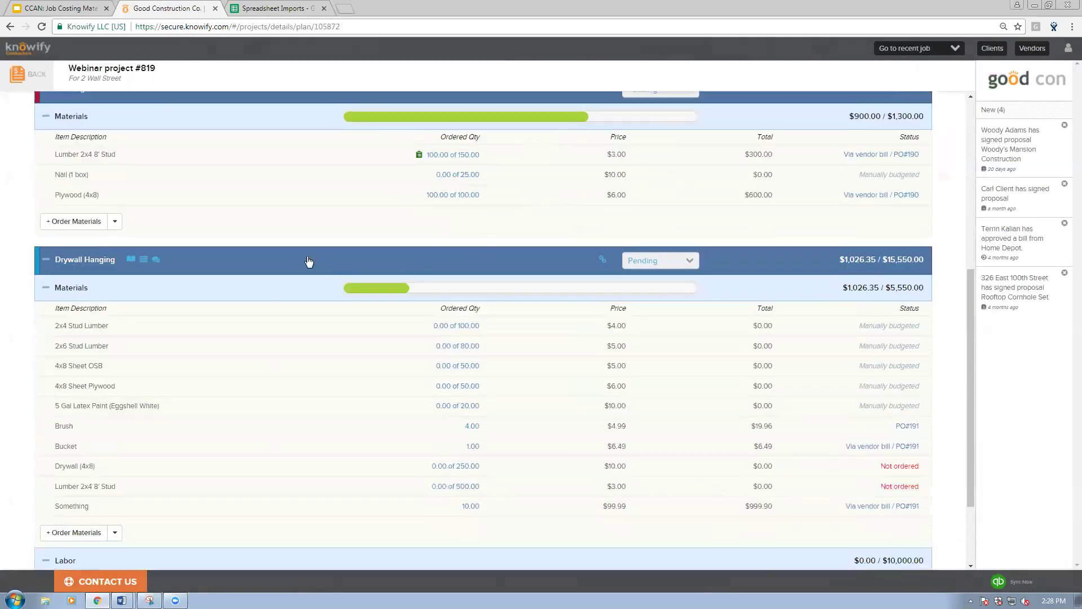
scroll(307, 261, "up", 5)
left_click(34, 73)
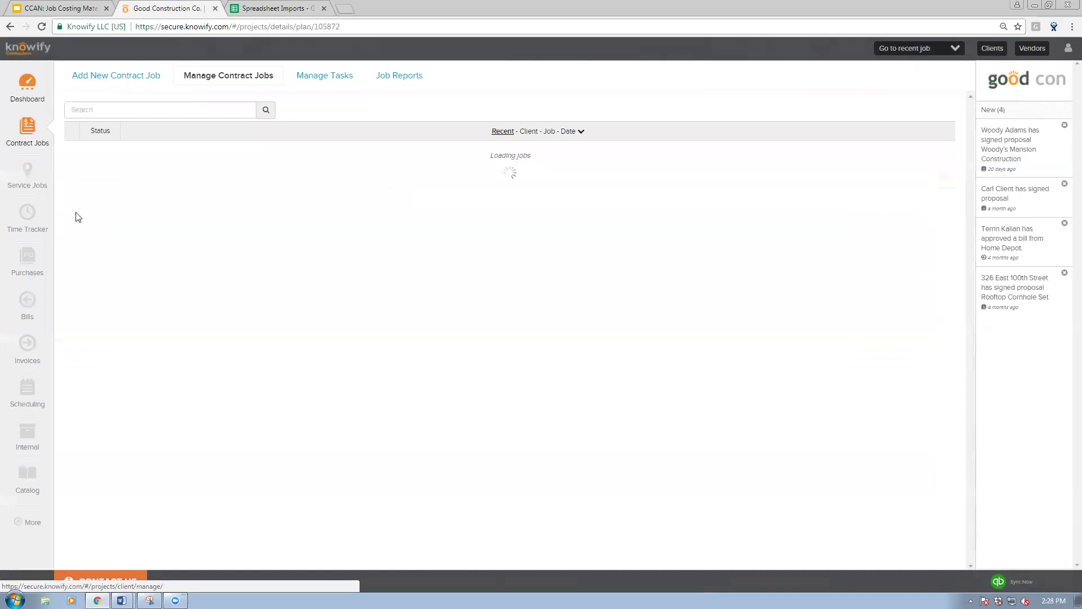
Step: Open purchase order #191, check the Brush cost of $4.99, and create a bill from it
left_click(28, 264)
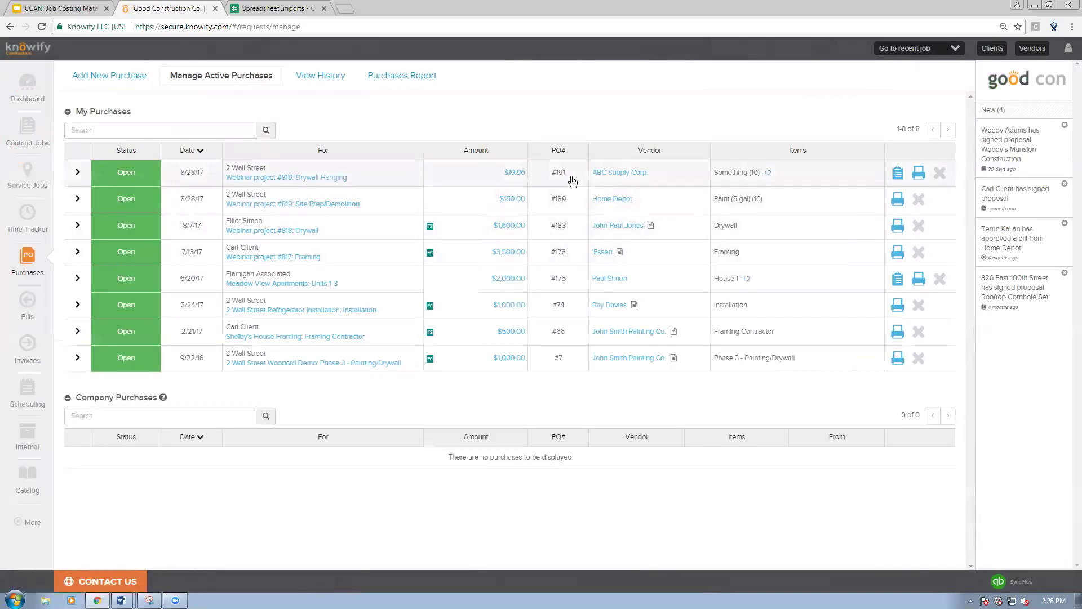
left_click(571, 180)
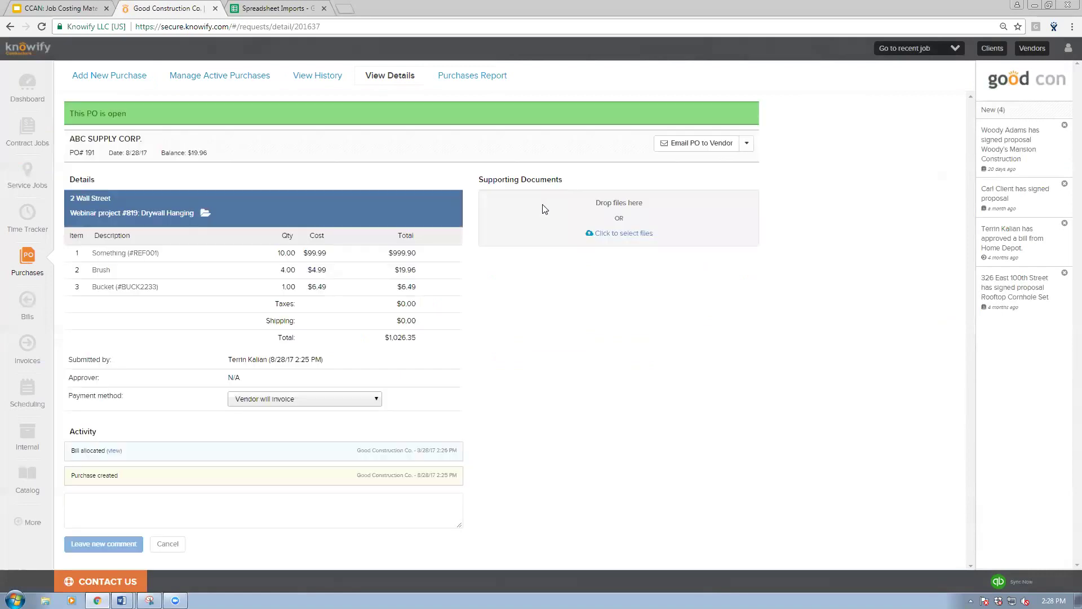
left_click_drag(304, 252, 331, 289)
left_click(331, 292)
left_click(748, 145)
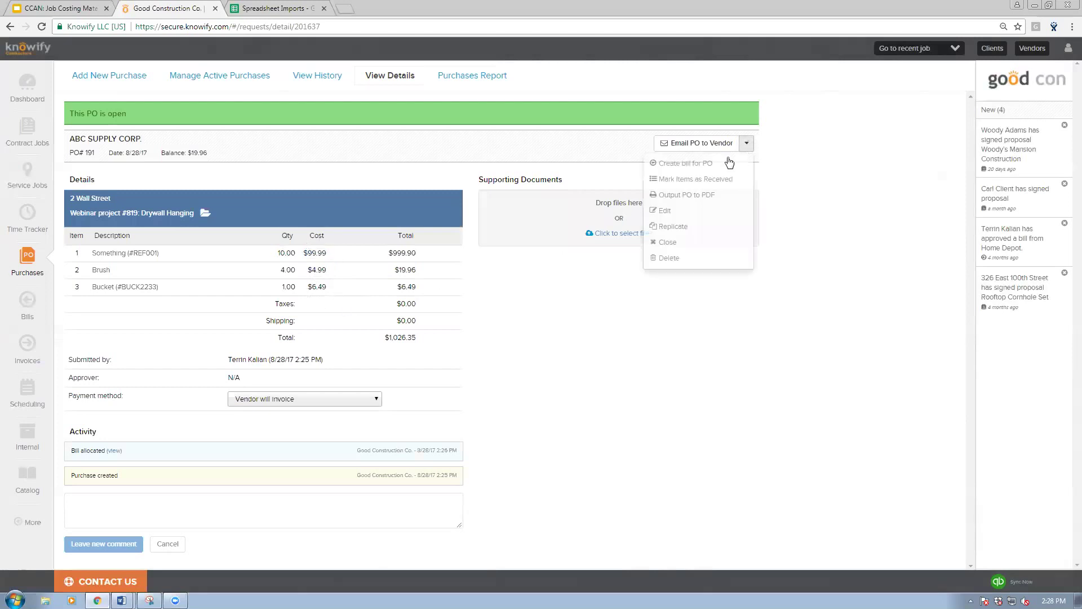
left_click(672, 167)
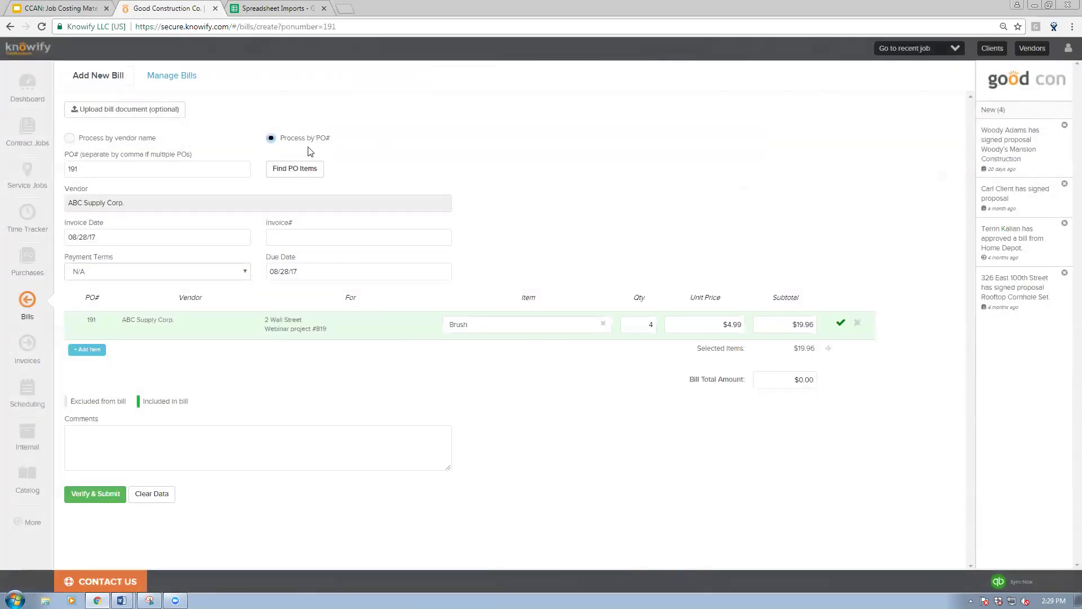
Step: Change the Brush unit price to $5.64 and submit the bill, outstanding for $22.56
left_click_drag(699, 323, 772, 320)
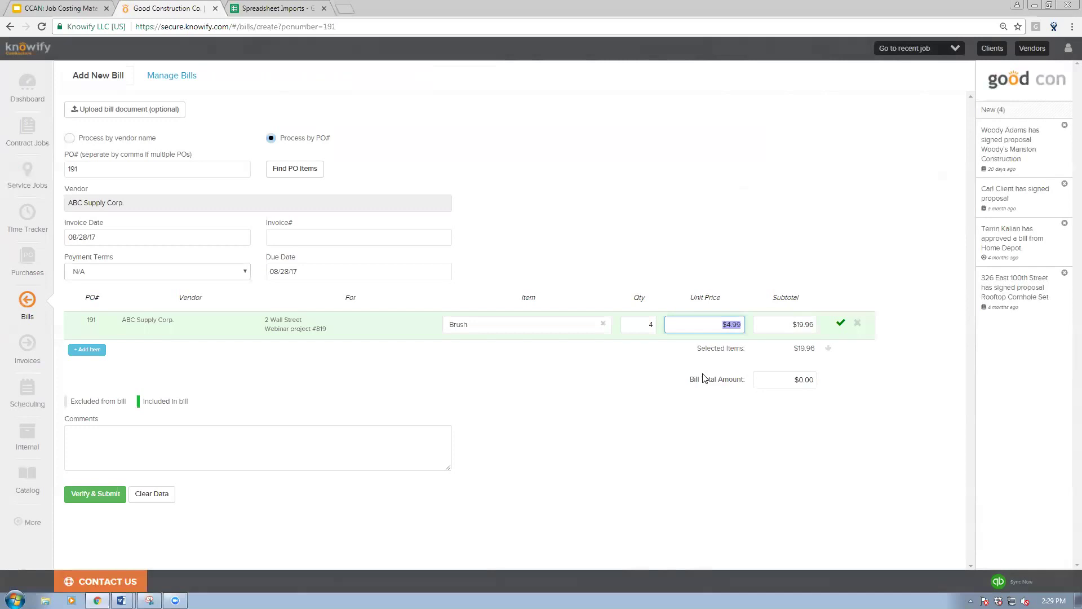
type("5.64")
left_click(840, 323)
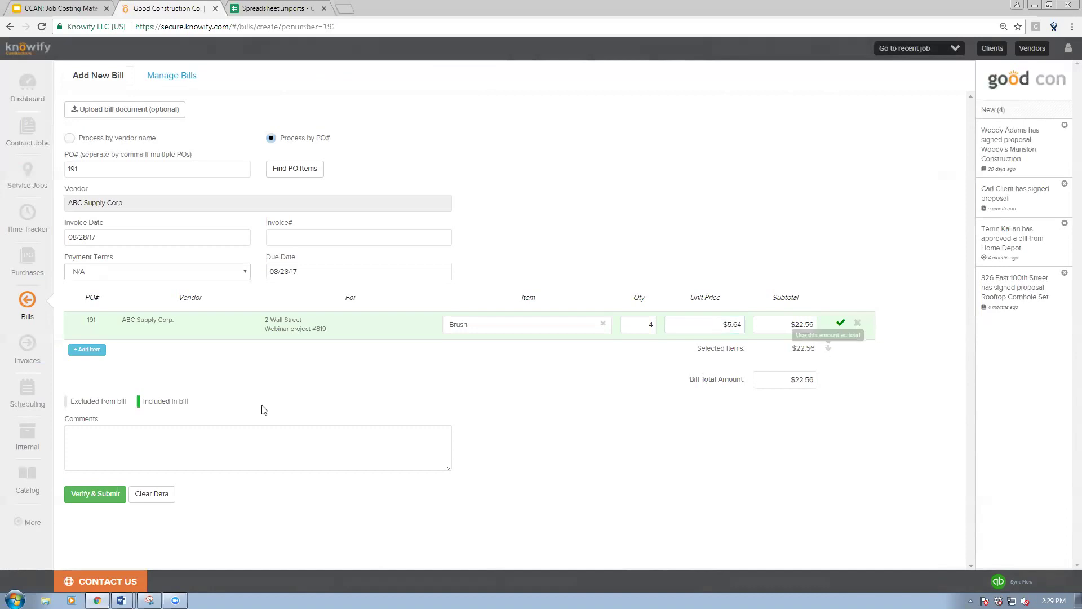
left_click(94, 494)
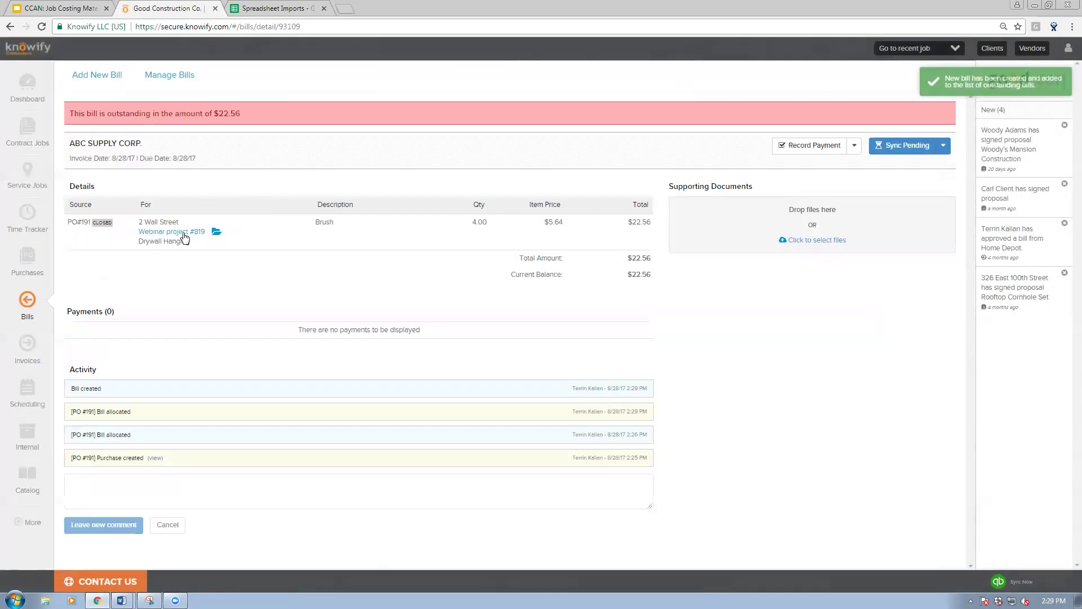
Step: Review Webinar project #819's plan: Brush at $5.64 totalling $22.56, materials cost $2,078.95
left_click(183, 234)
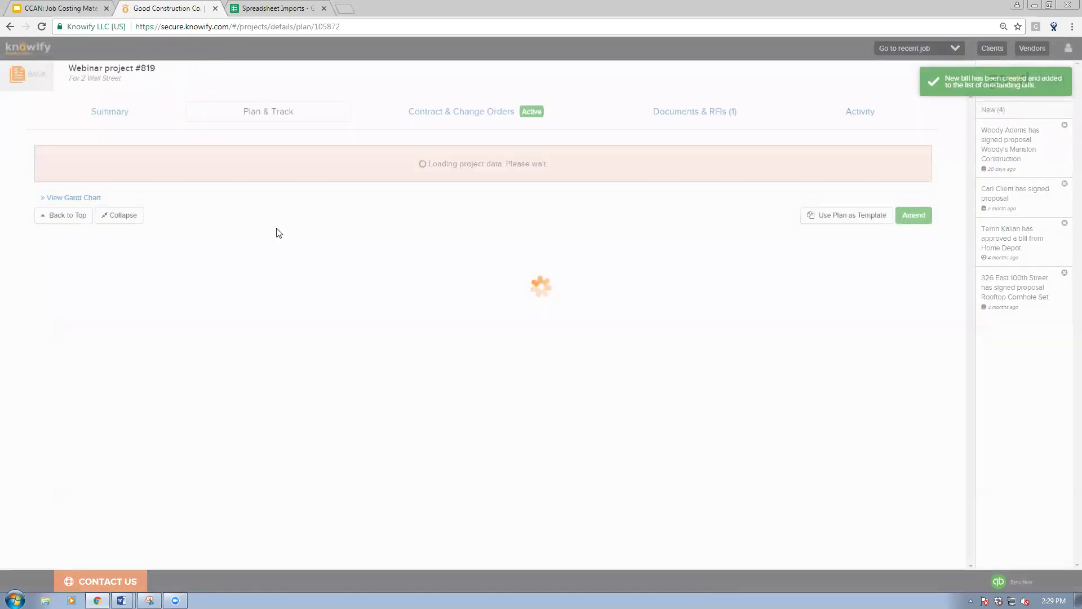
scroll(303, 237, "down", 7)
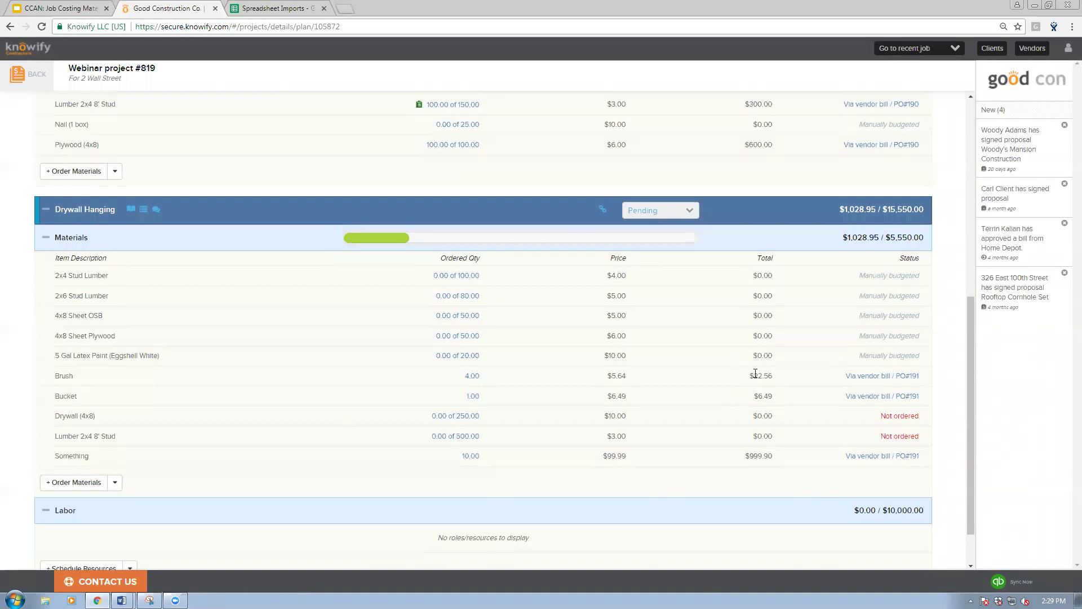
scroll(755, 376, "up", 7)
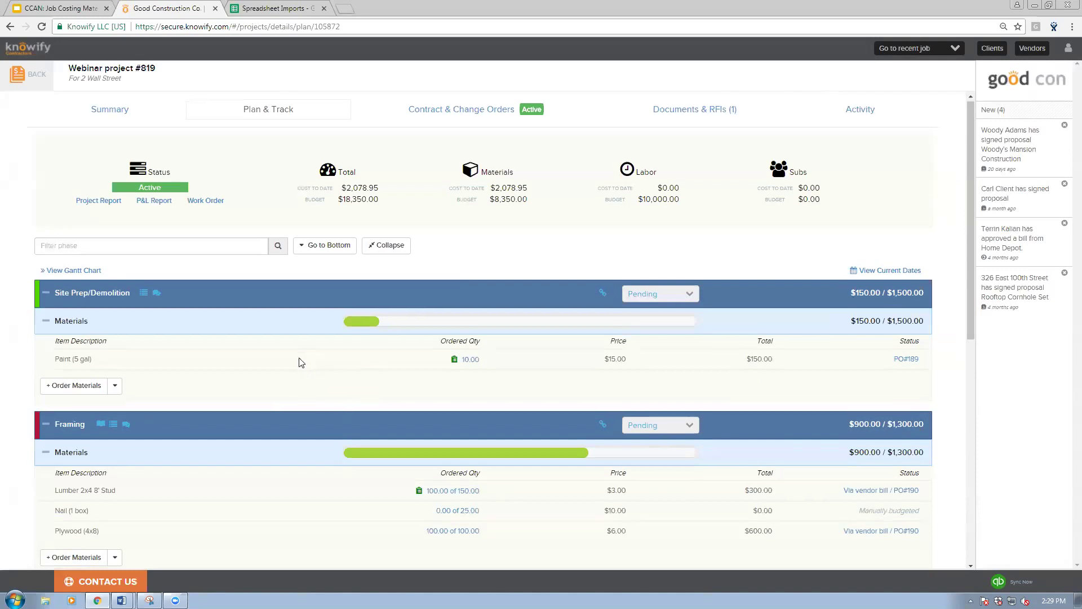
scroll(302, 362, "down", 1)
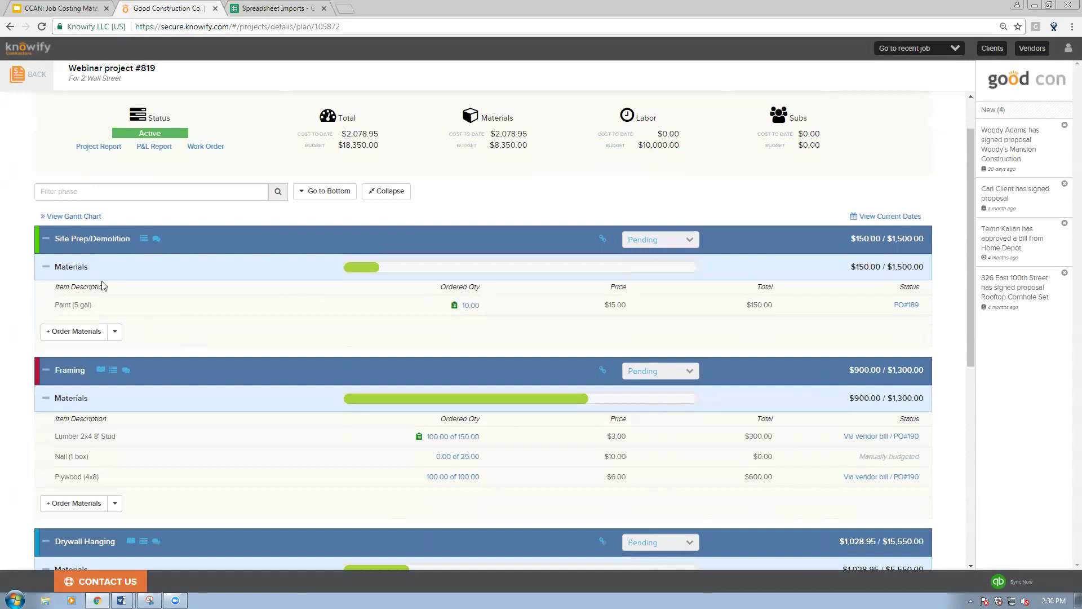
Step: Add Lumber 2x4 8' Stud and Drywall (4x8) from inventory to Site Prep/Demolition
left_click(115, 332)
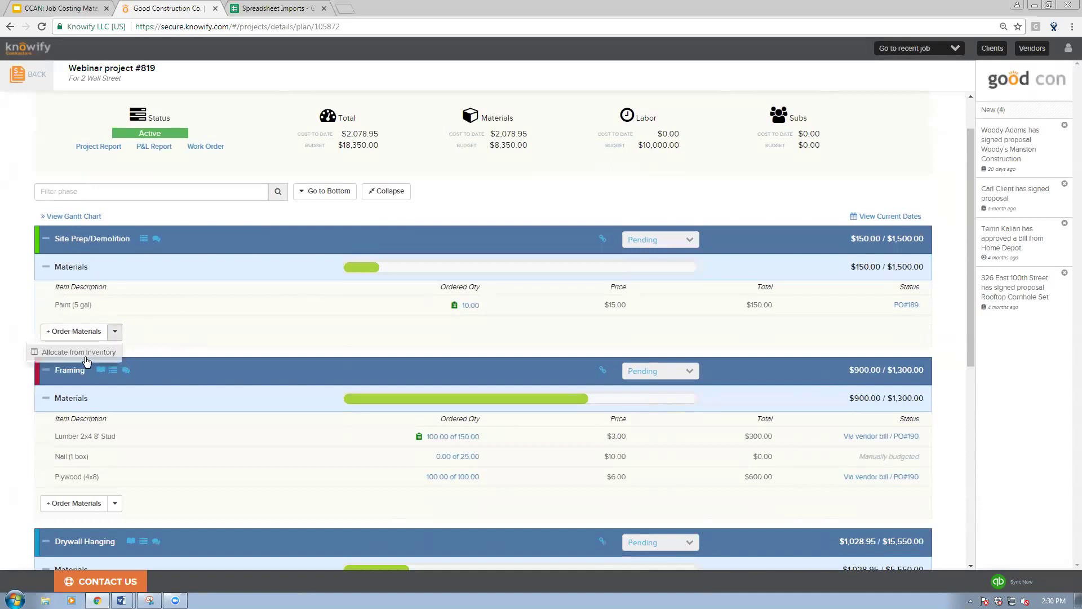
left_click(82, 355)
left_click(468, 108)
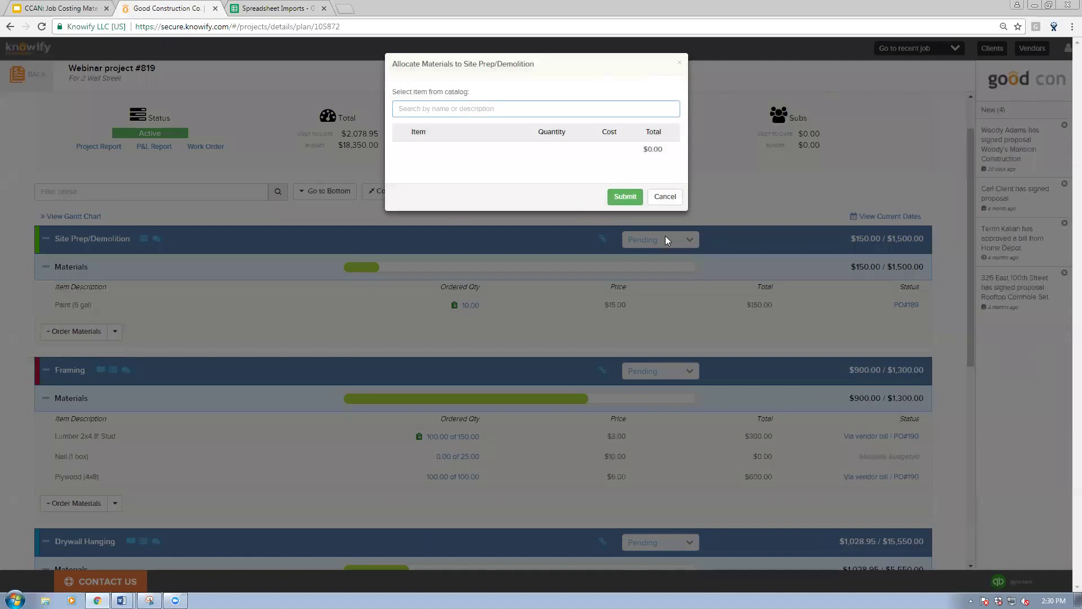
type("lumb")
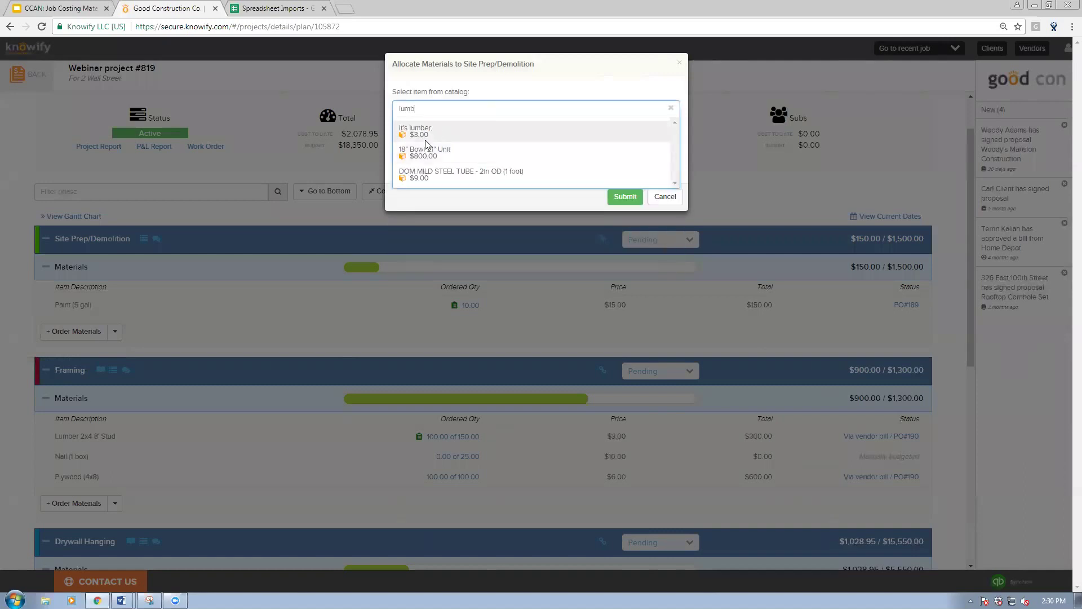
left_click(425, 139)
left_click(470, 107)
type("drywa")
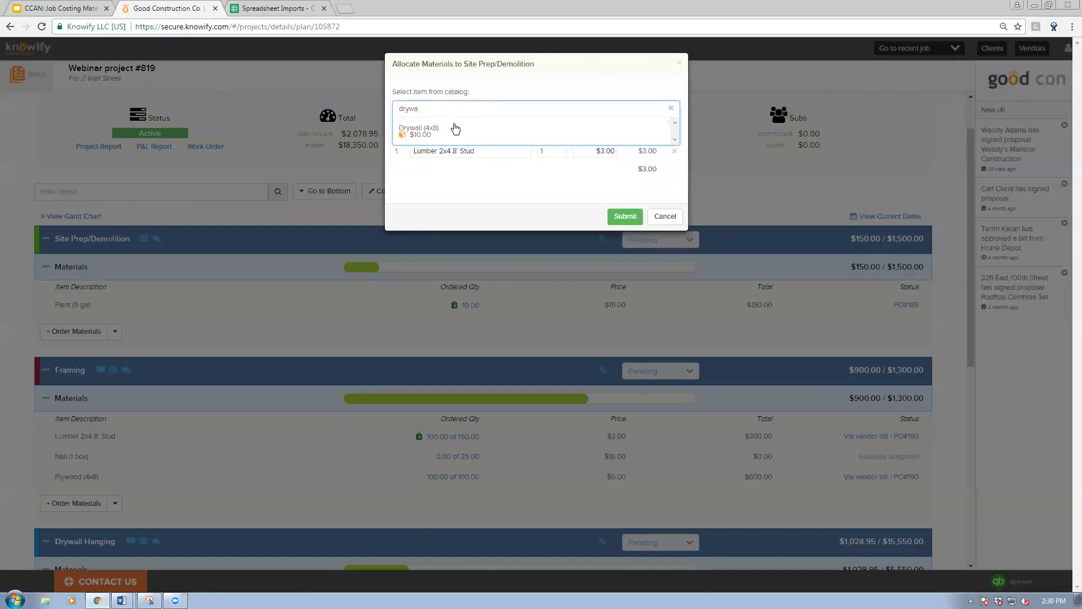
left_click(455, 129)
Step: Set quantities to 100 lumber and 80 drywall and submit the allocation
left_click(553, 149)
type("00")
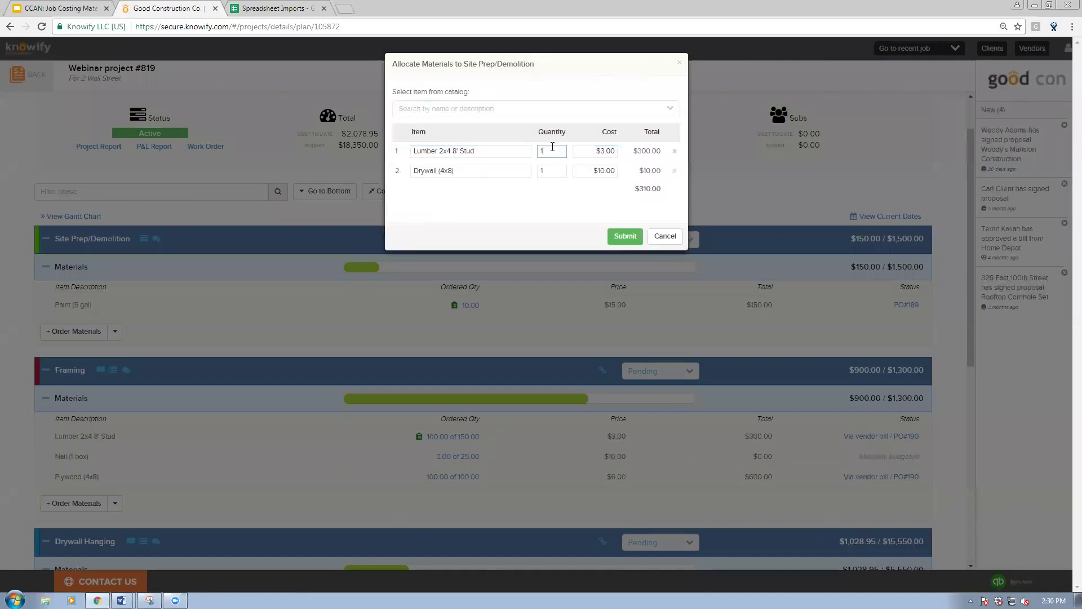
left_click(567, 171)
type("100")
left_click(625, 236)
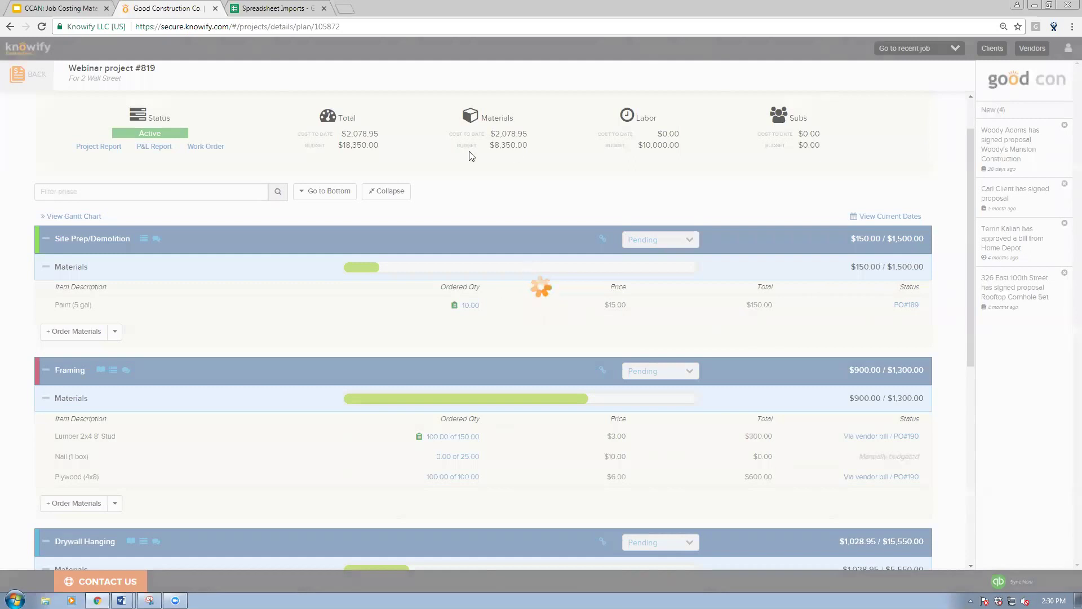
scroll(586, 296, "down", 2)
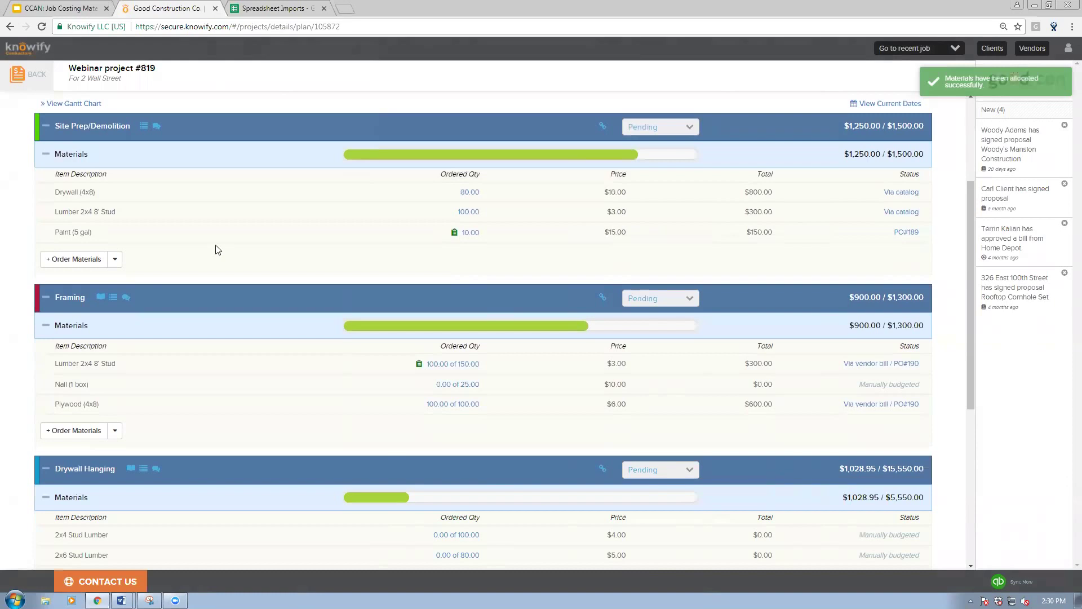
triple_click(616, 191)
left_click(533, 207)
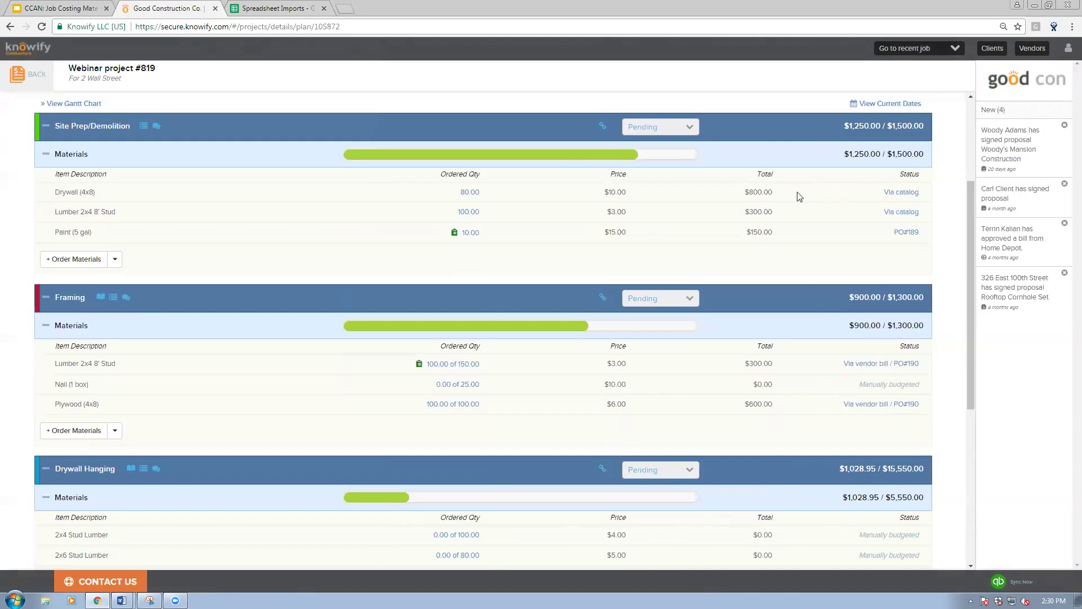
triple_click(929, 194)
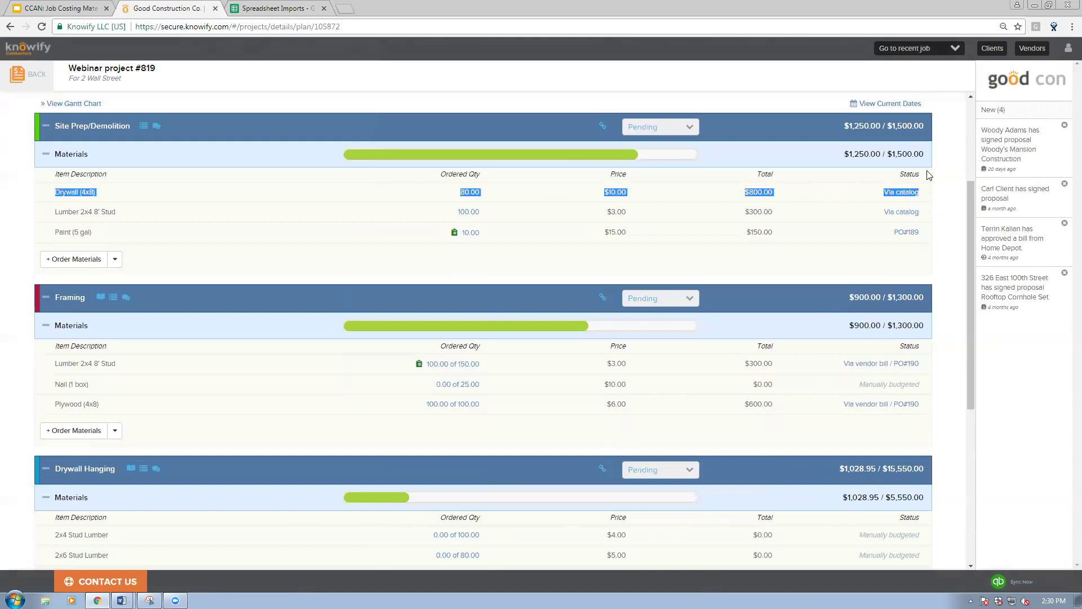
left_click(928, 196)
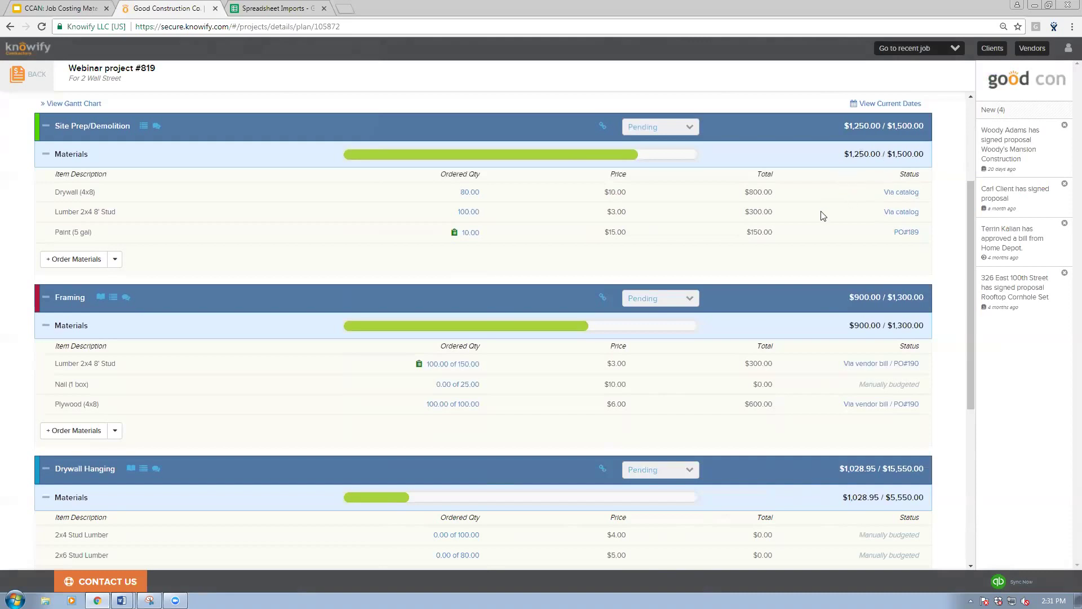
left_click(899, 192)
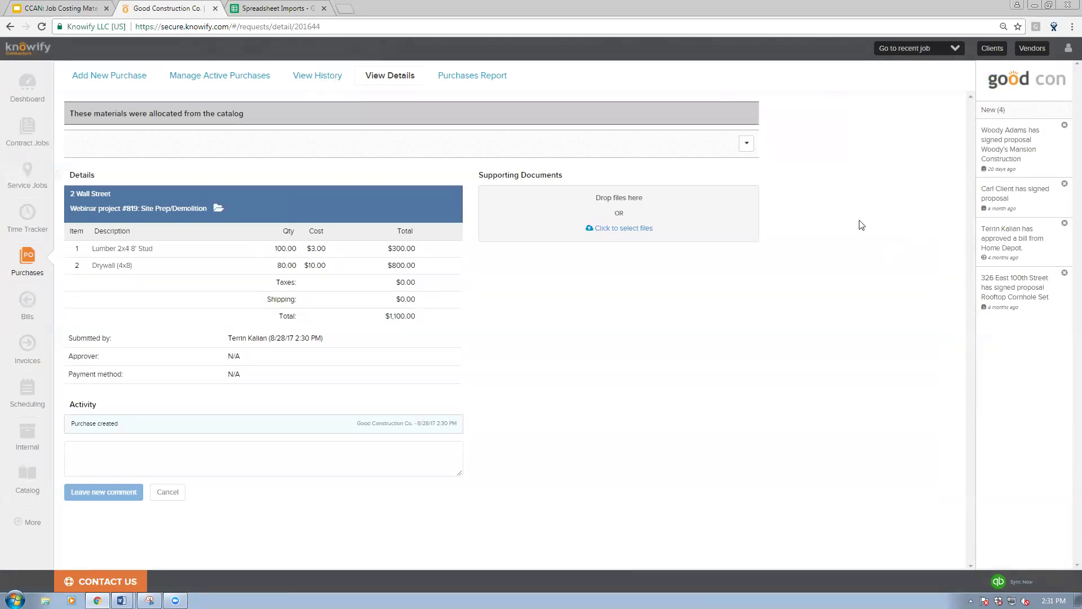
left_click(747, 143)
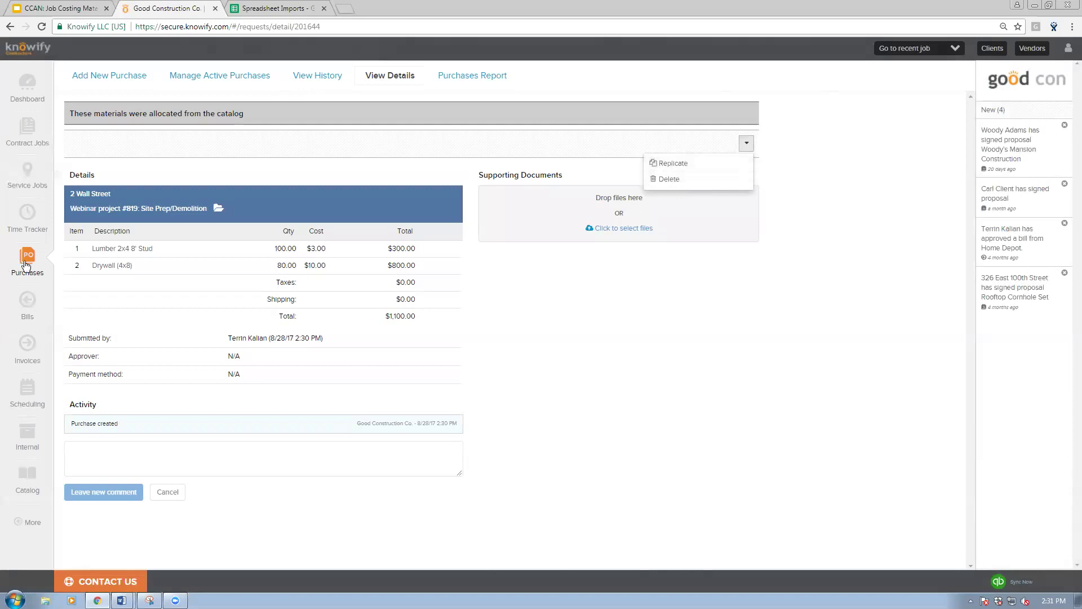
left_click(953, 48)
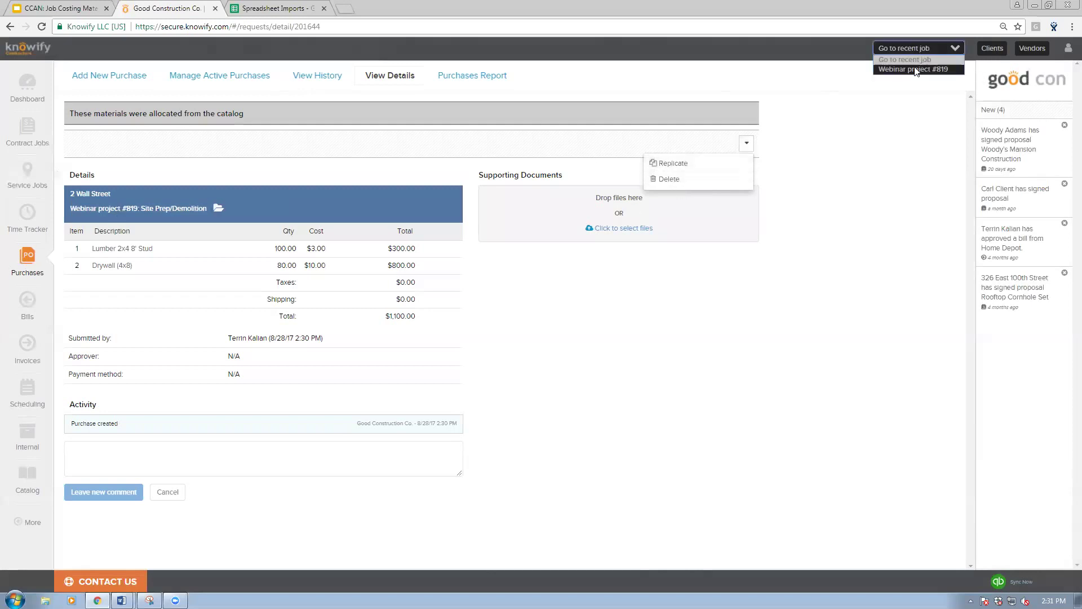
left_click(916, 69)
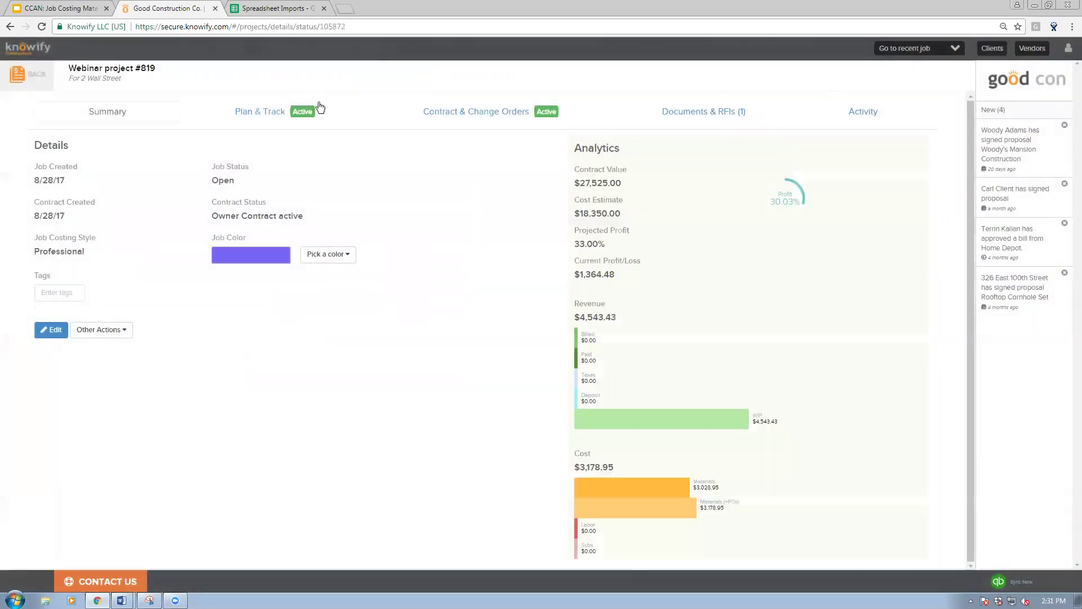
left_click(304, 111)
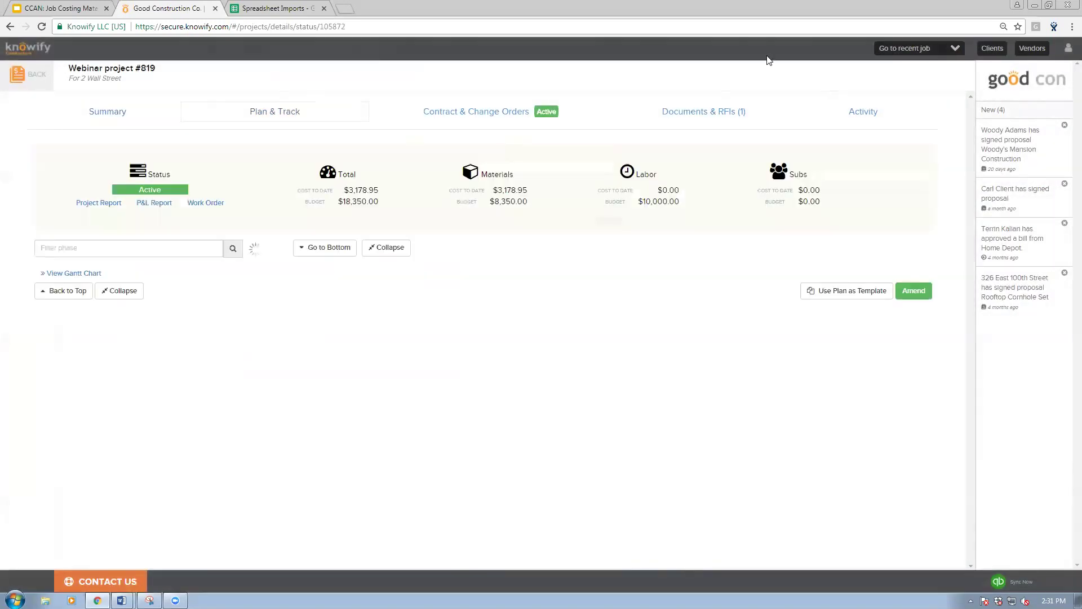
scroll(704, 122, "down", 1)
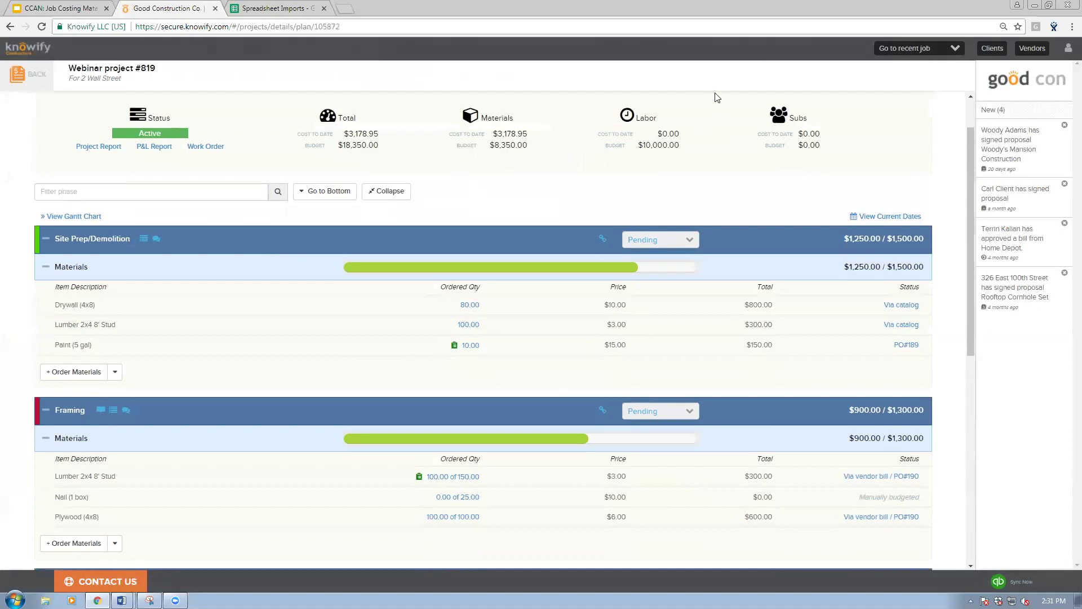
scroll(717, 115, "down", 1)
scroll(714, 121, "down", 1)
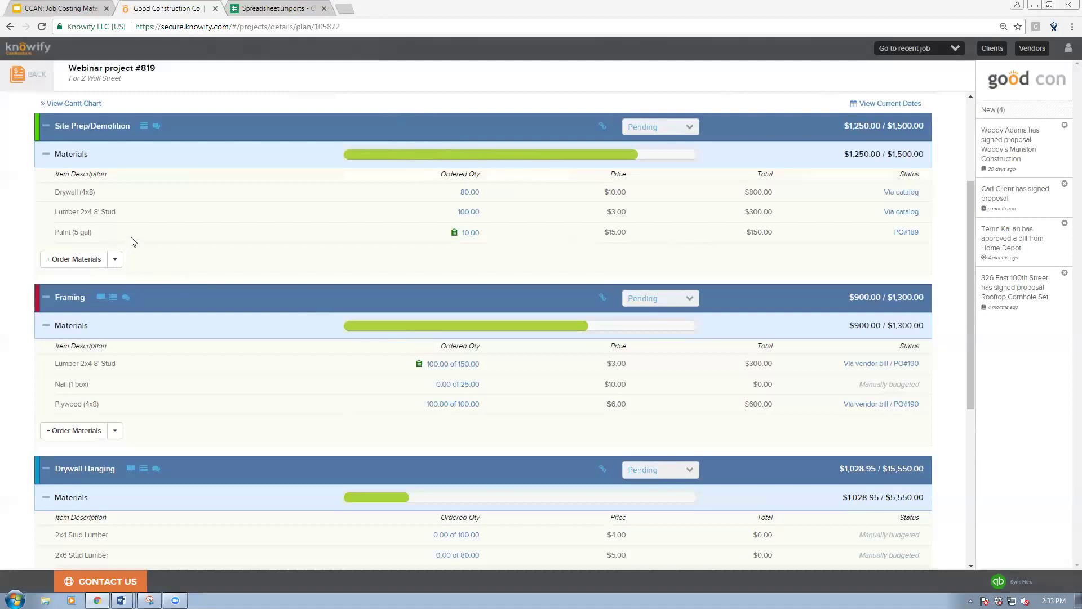
Step: Start an inventory allocation searching 'Simb', cancel it, and return to the contract jobs list
left_click(115, 259)
left_click(59, 282)
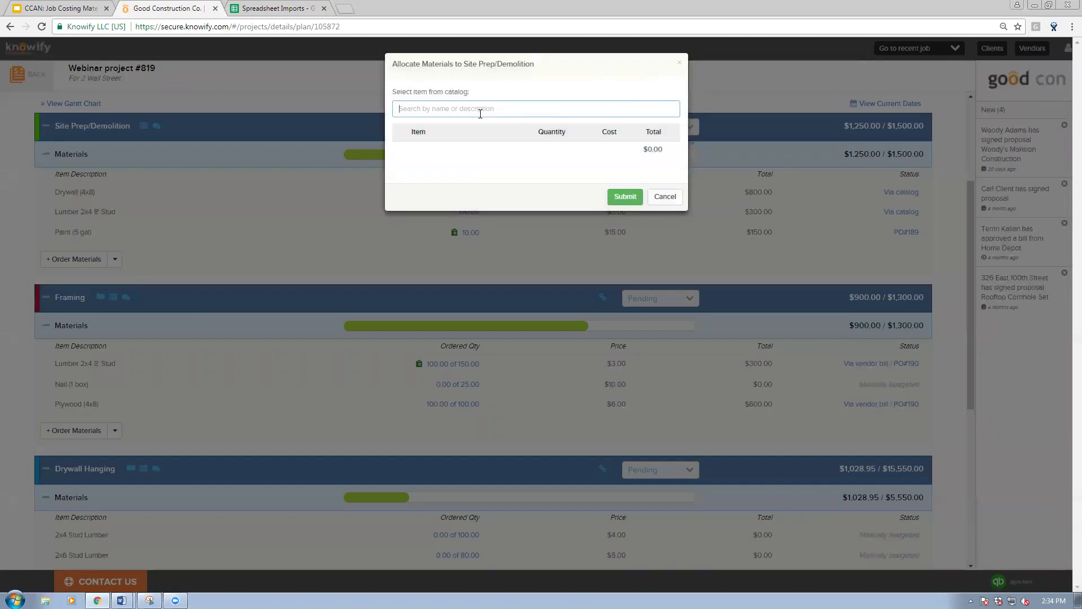
type("Sim")
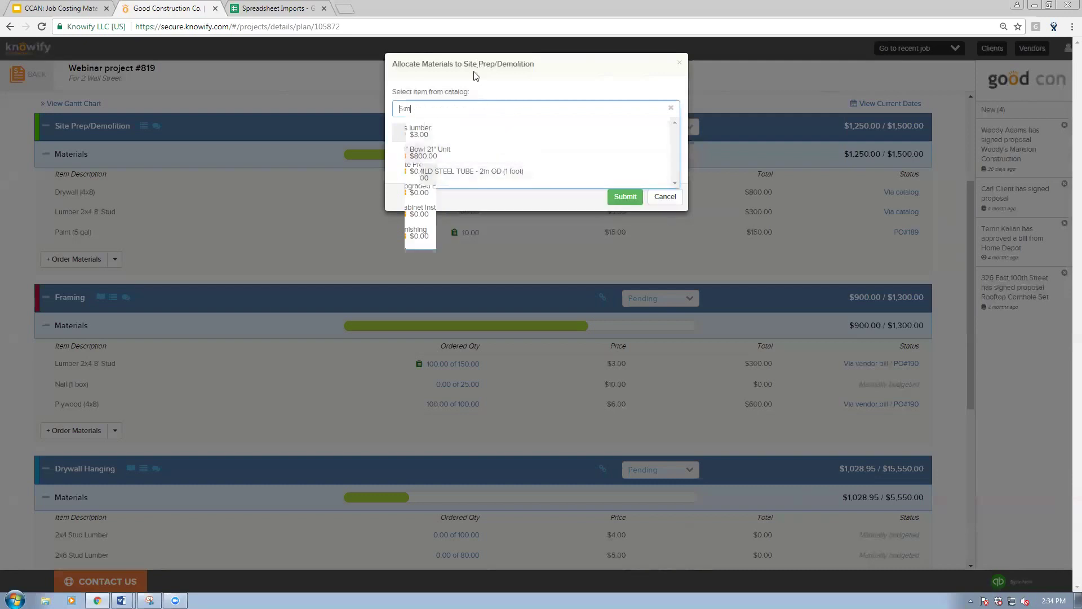
type("b")
left_click(666, 197)
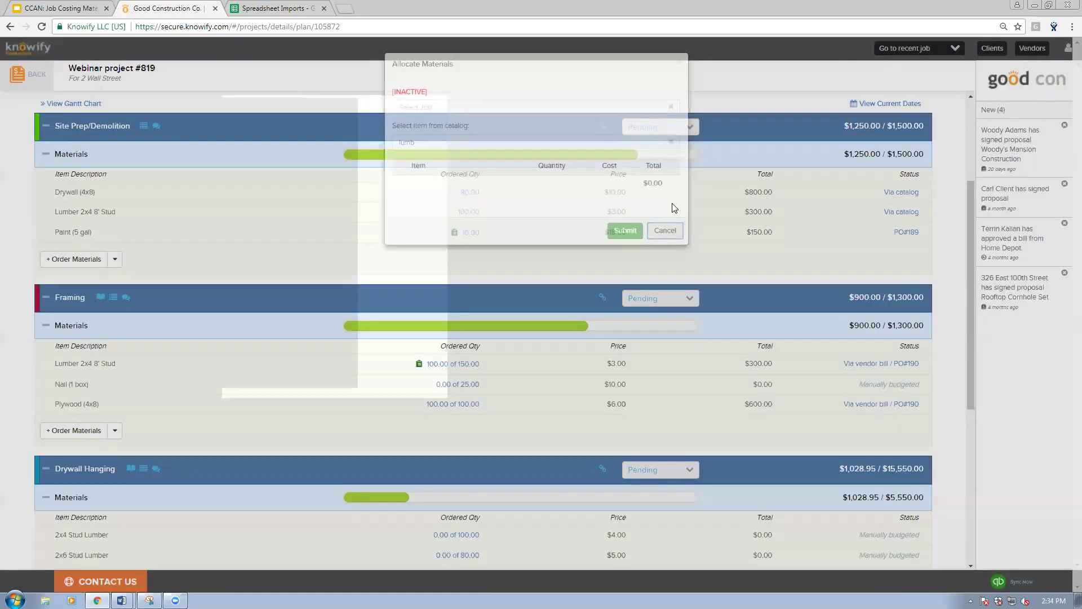
left_click(58, 95)
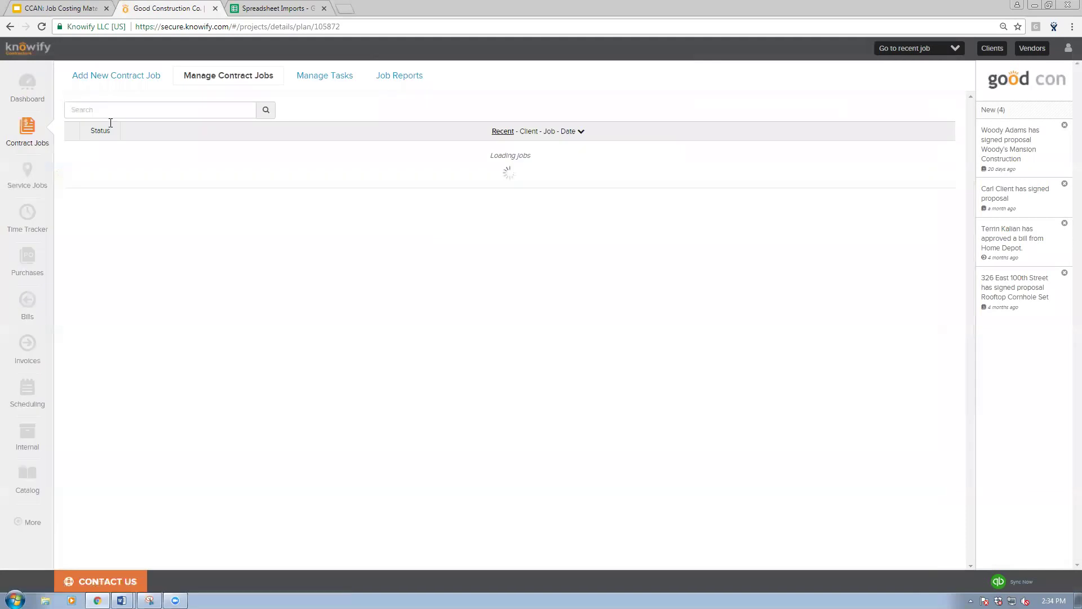
Step: Generate and download the Purchases Report for 08/01/17–08/28/17 and open it in Excel
left_click(27, 259)
left_click(405, 77)
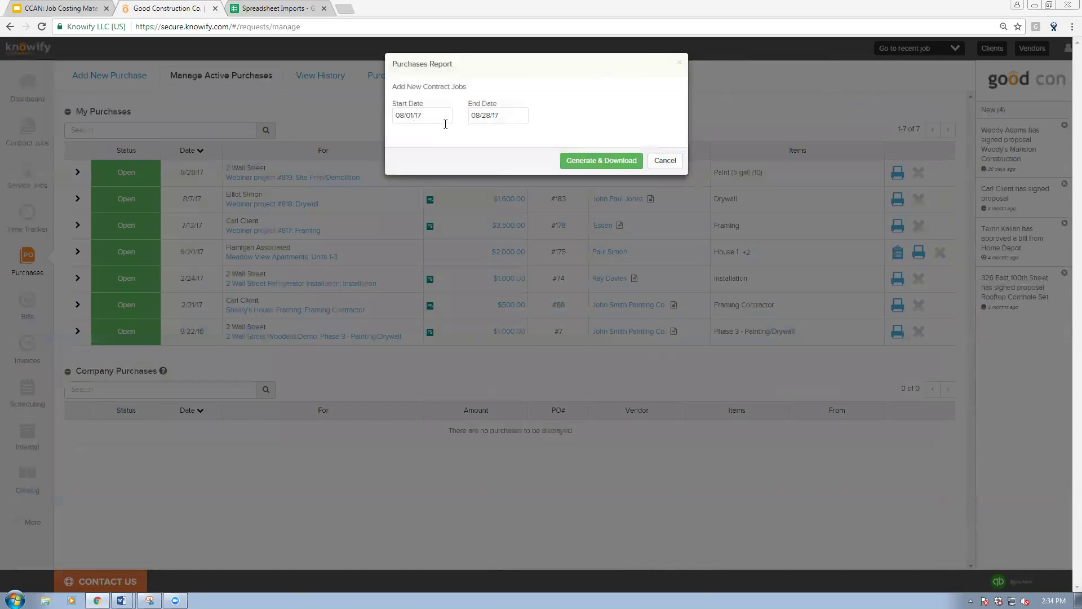
left_click(602, 160)
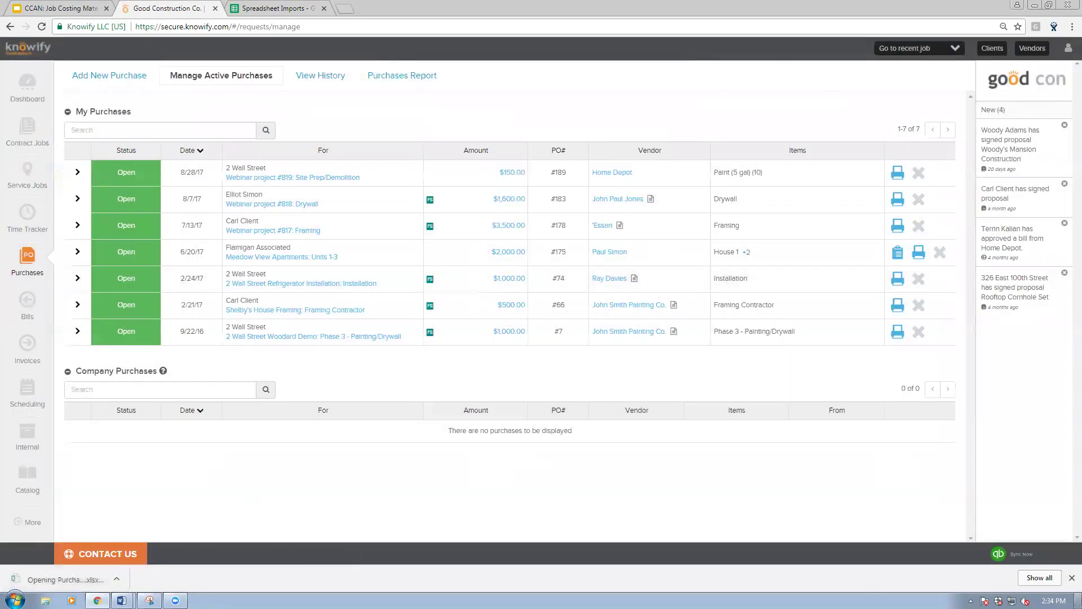
left_click(1071, 578)
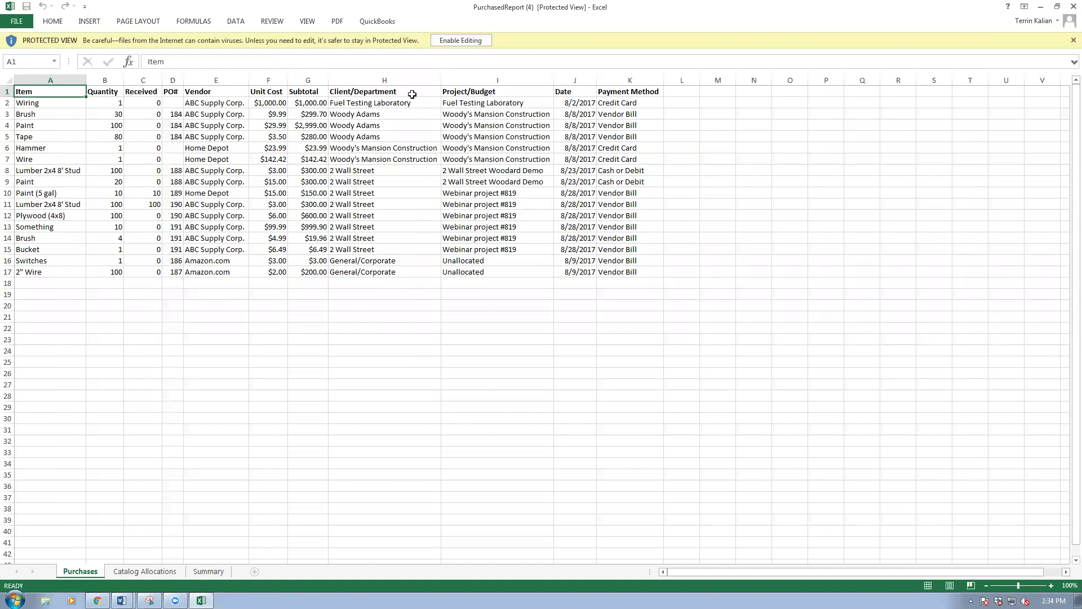
Step: Enable editing, view the Catalog Allocations sheet, decline replacing data, and return to cell A1
left_click(454, 42)
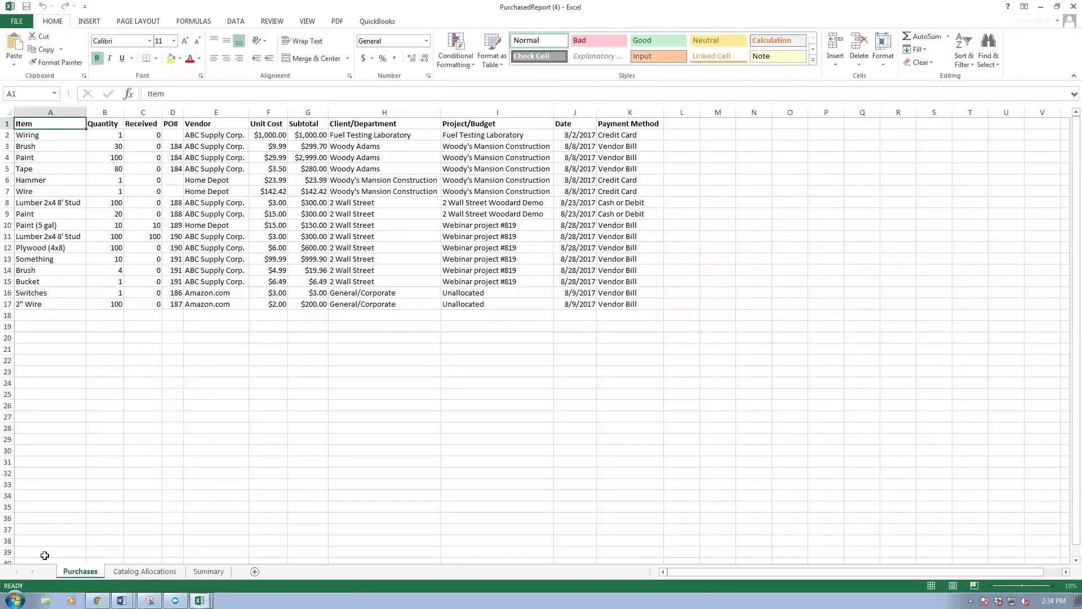
left_click_drag(50, 124, 47, 305)
left_click(145, 571)
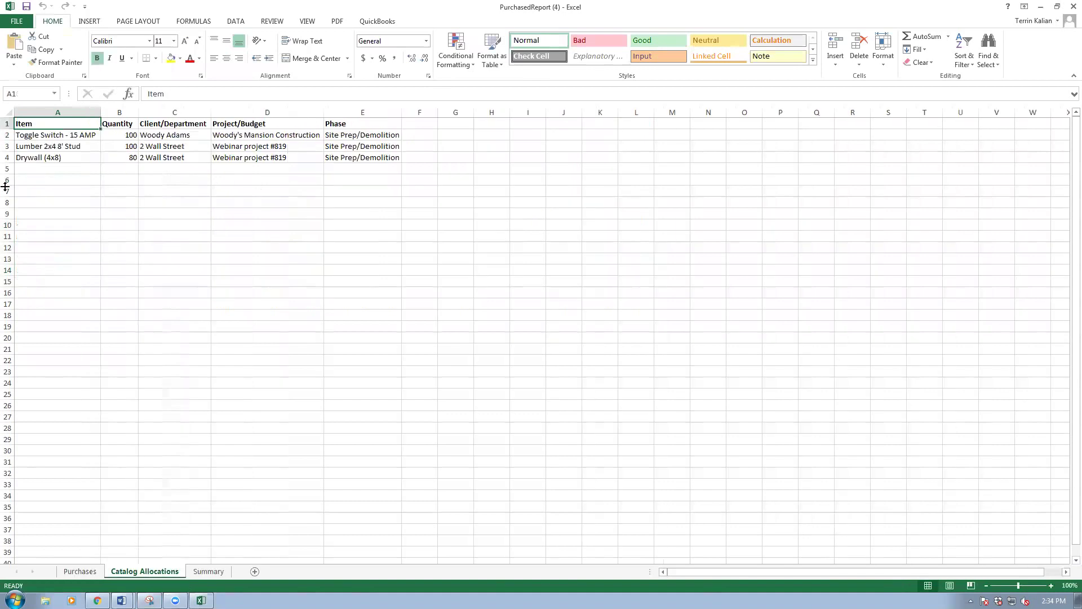
left_click_drag(80, 130, 387, 164)
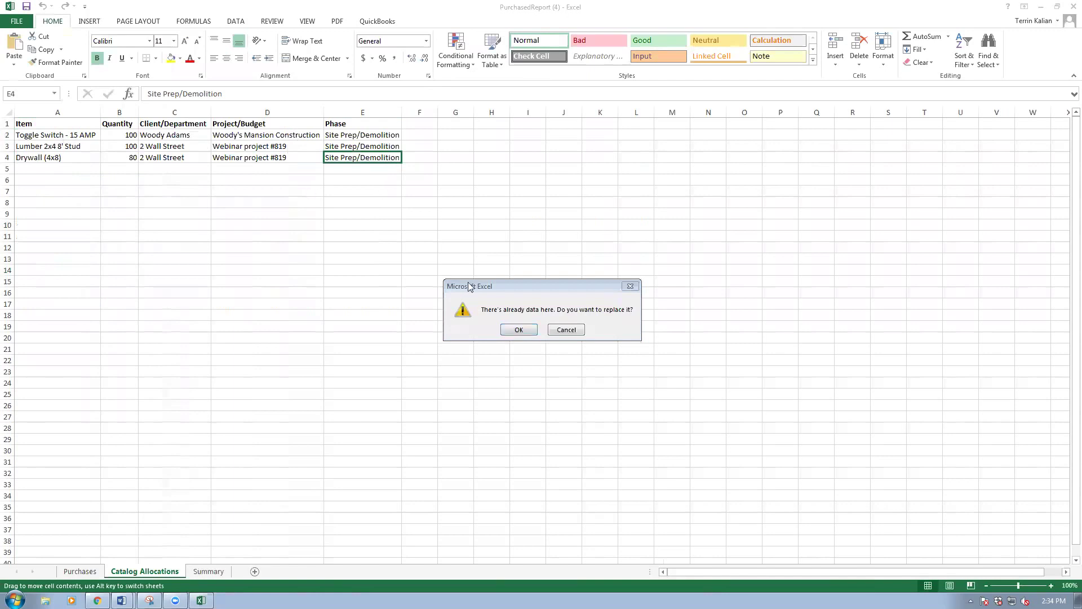
left_click_drag(469, 286, 771, 261)
left_click(864, 309)
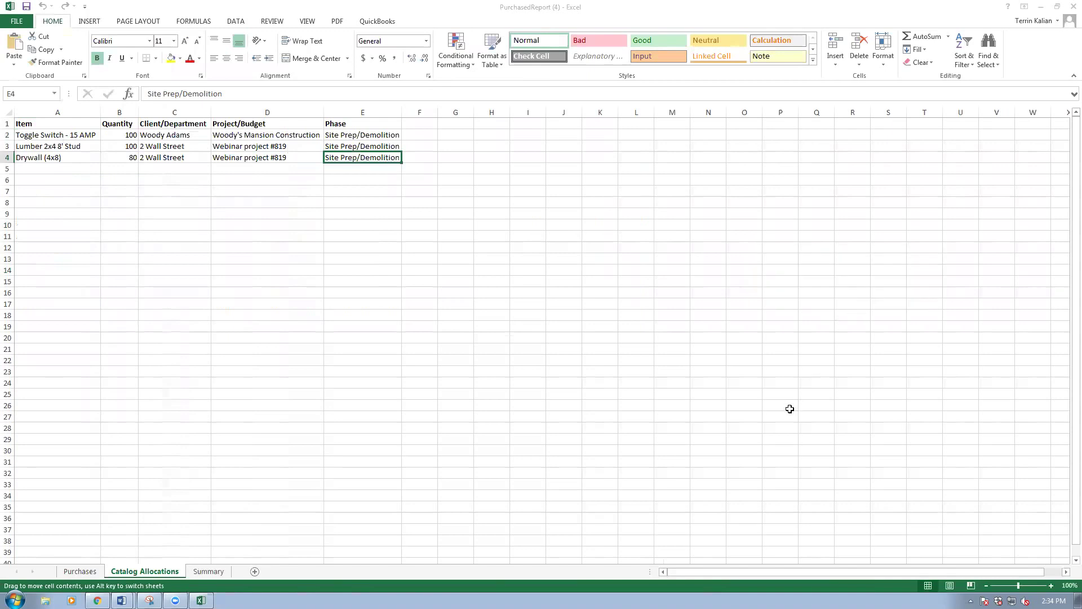
key("ctrl+Home")
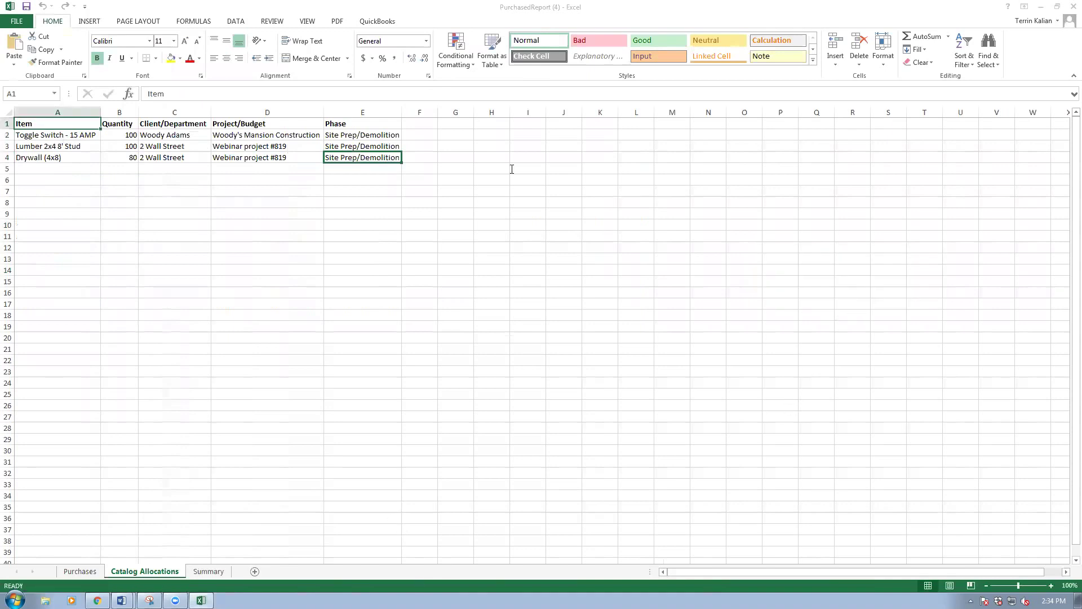